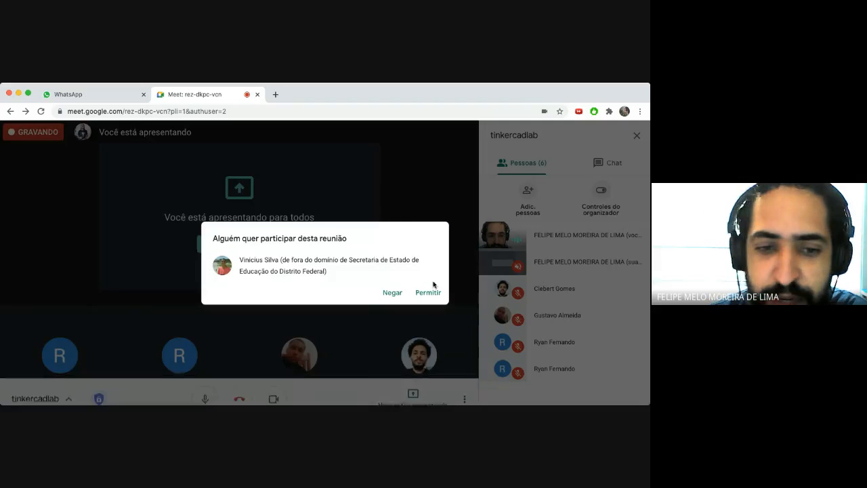
- Admit the waiting guest to the Meet call and open a new blank browser tab
click(426, 292)
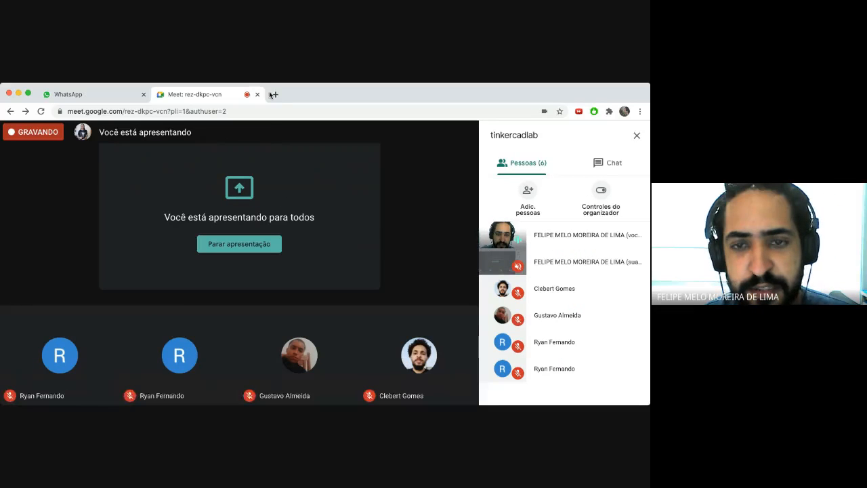
click(274, 94)
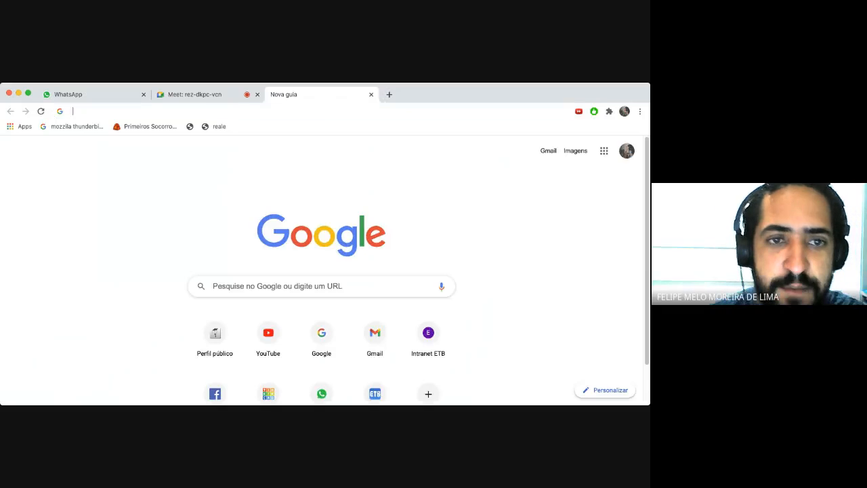
- Search Google for 'tinkercad' and open the Tinkercad website from the results
text(tinker)
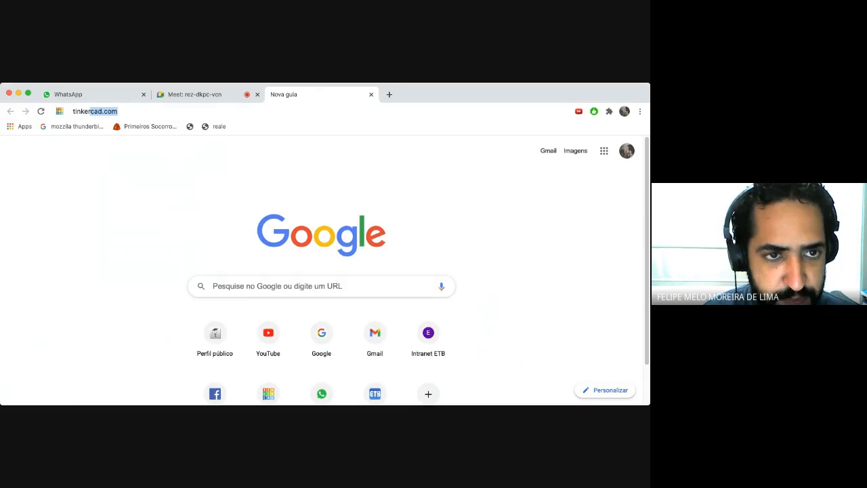
key(Return)
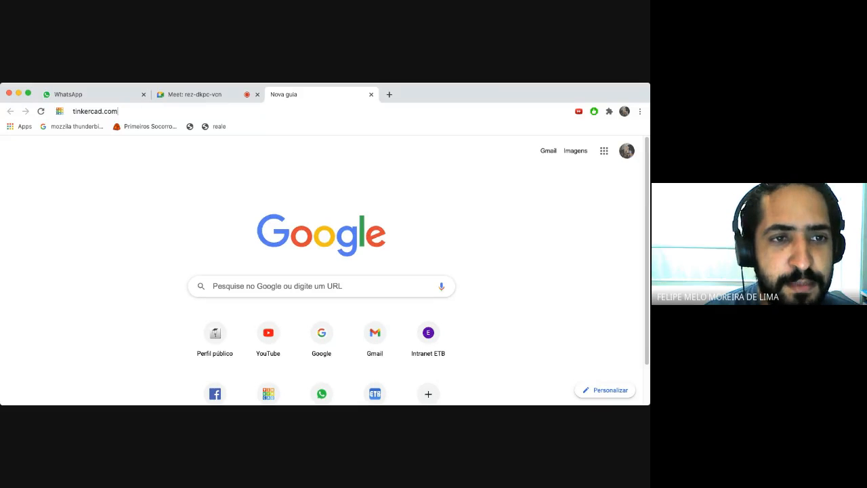
key(BackSpace)
key(BackSpace)
key(BackSpace)
key(BackSpace)
key(BackSpace)
key(BackSpace)
key(BackSpace)
key(BackSpace)
key(BackSpace)
key(BackSpace)
key(BackSpace)
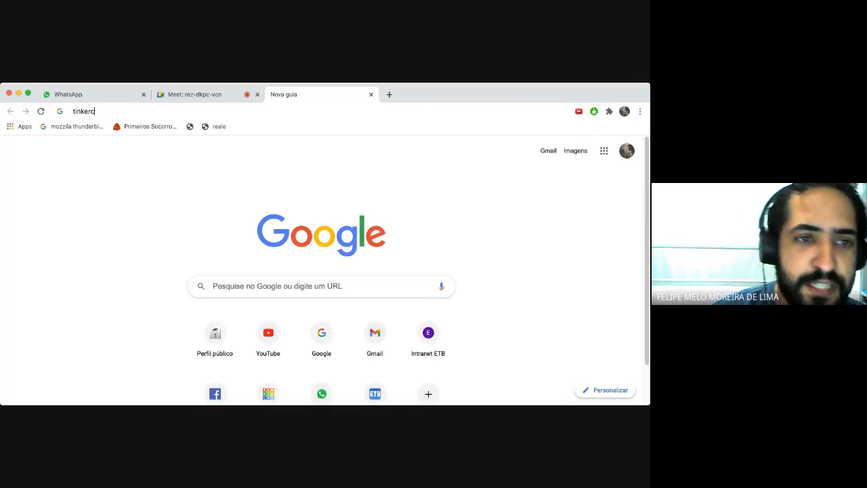
key(BackSpace)
key(BackSpace)
text(tinker)
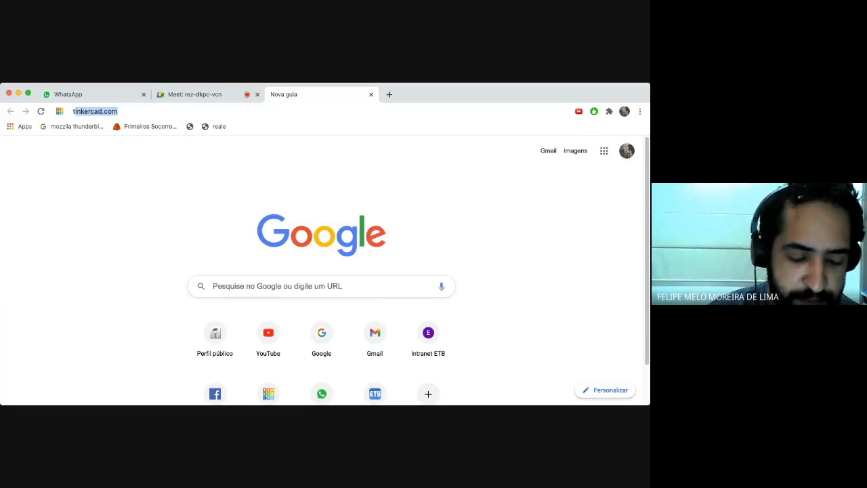
key(Right)
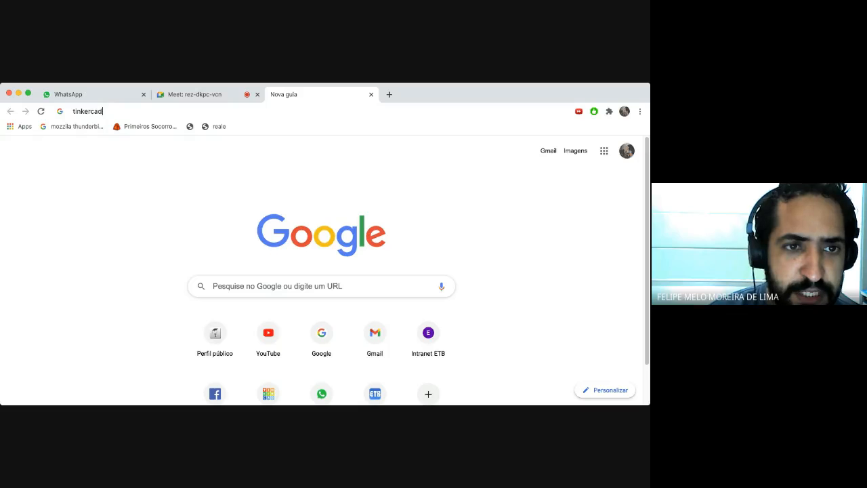
key(Return)
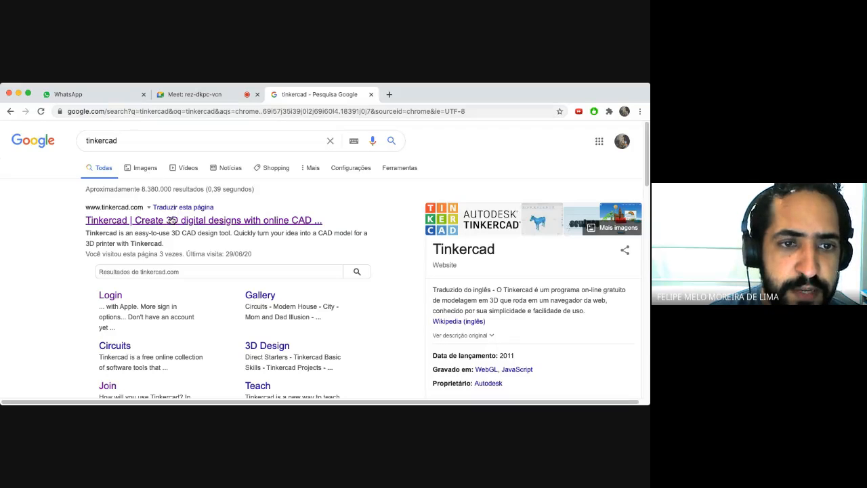
click(173, 220)
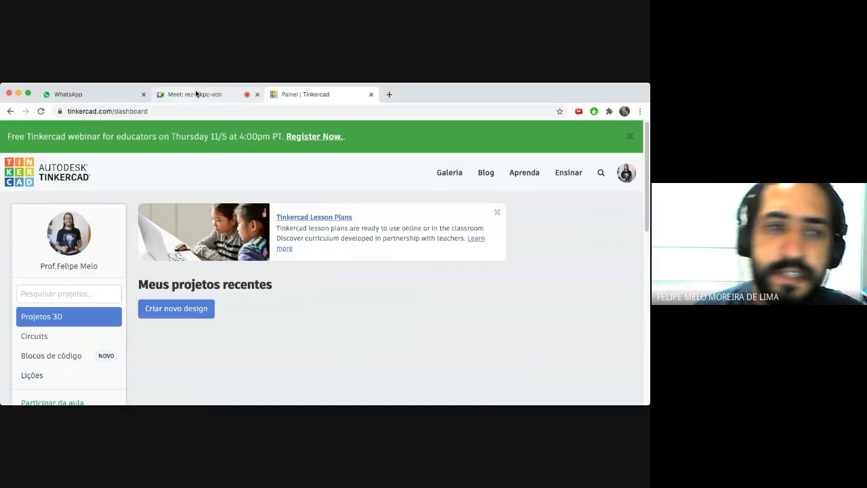
- Admit the newly arrived Meet guest, then sign out of Tinkercad via the account menu
click(195, 94)
click(428, 292)
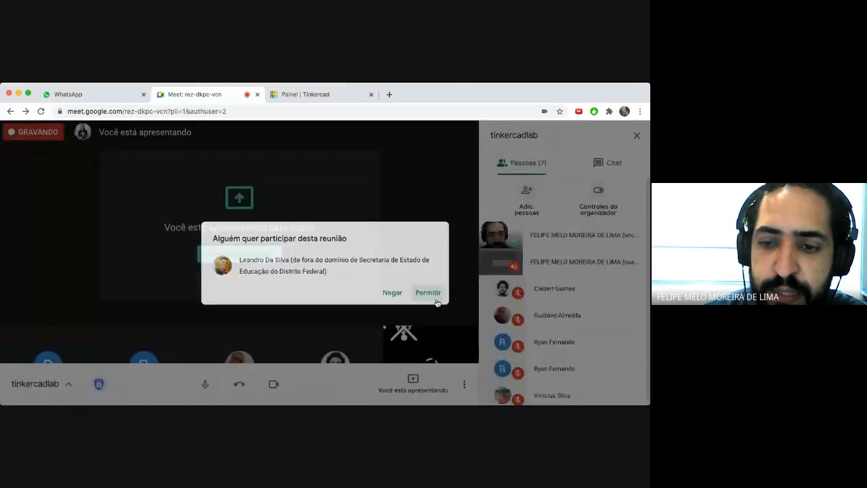
click(291, 94)
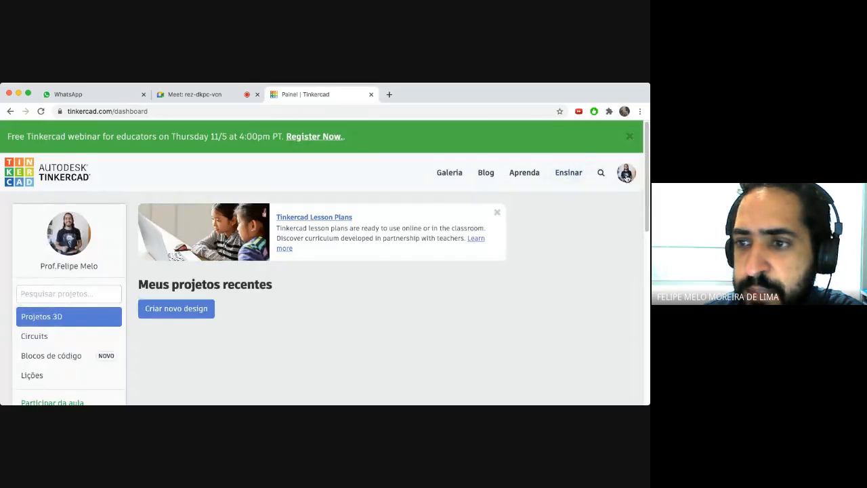
click(627, 174)
click(574, 299)
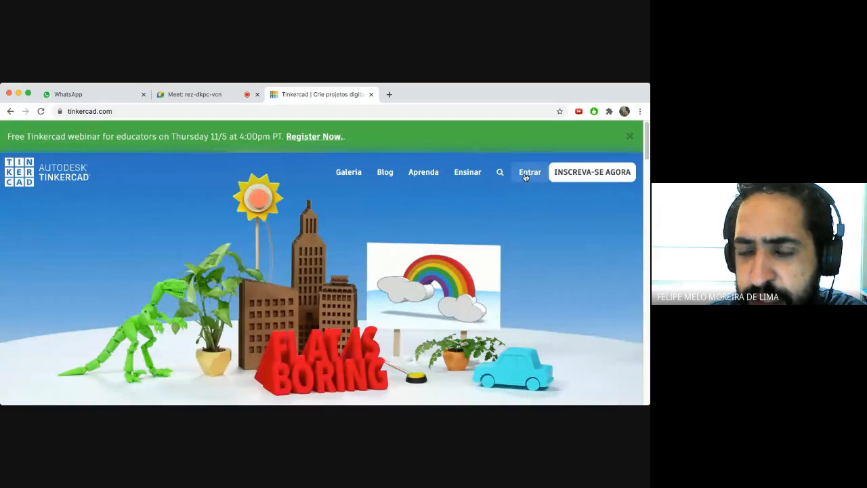
- Check the meeting, then start a new Tinkercad sign-up from the home page
click(184, 95)
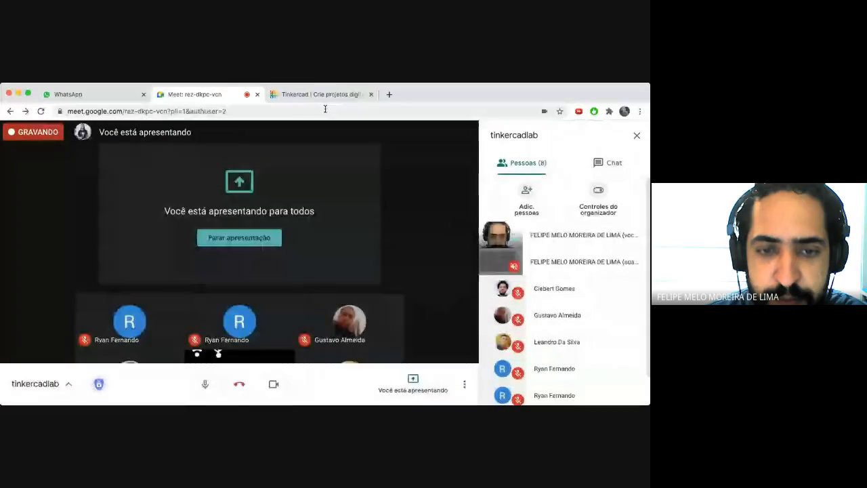
click(322, 95)
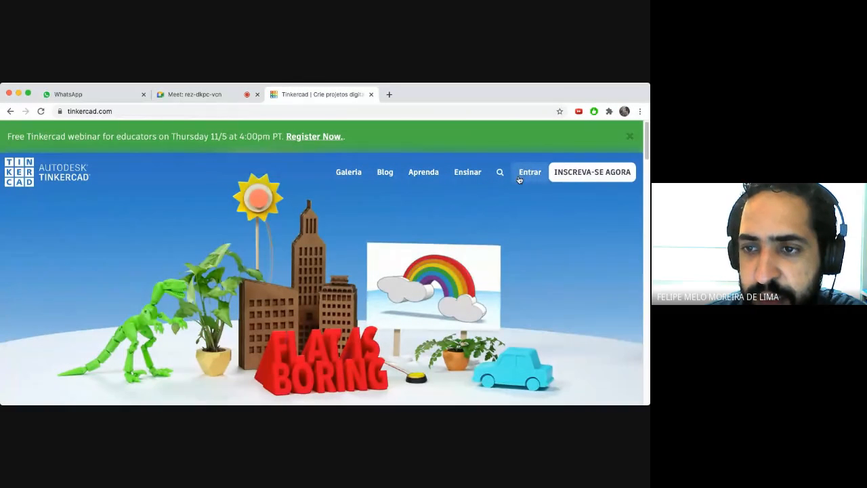
click(594, 172)
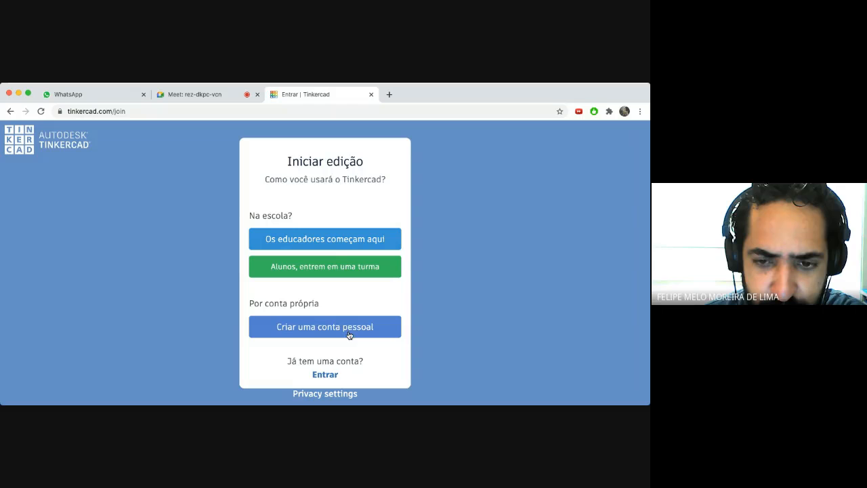
- Abandon the personal-account sign-up and log in to Tinkercad with the teacher's Google account
click(313, 331)
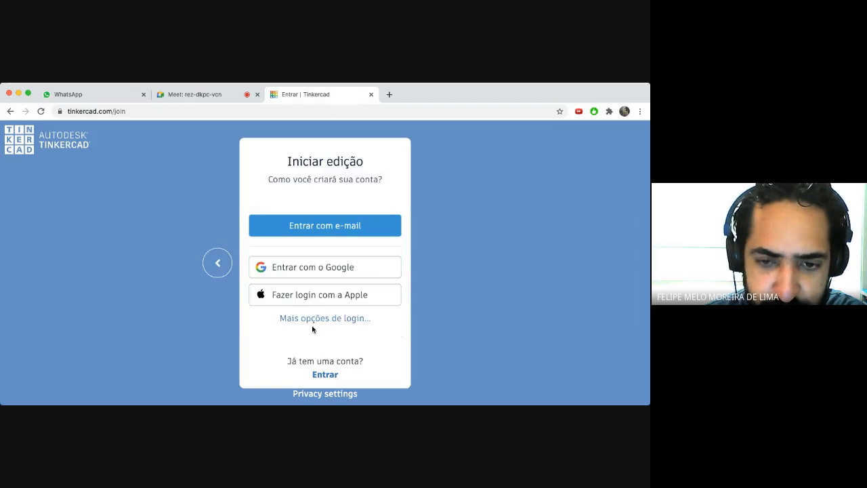
click(319, 269)
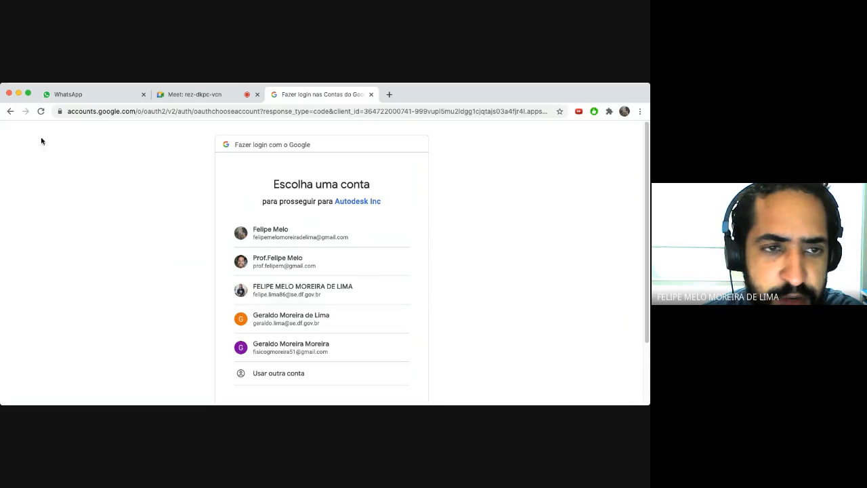
click(10, 113)
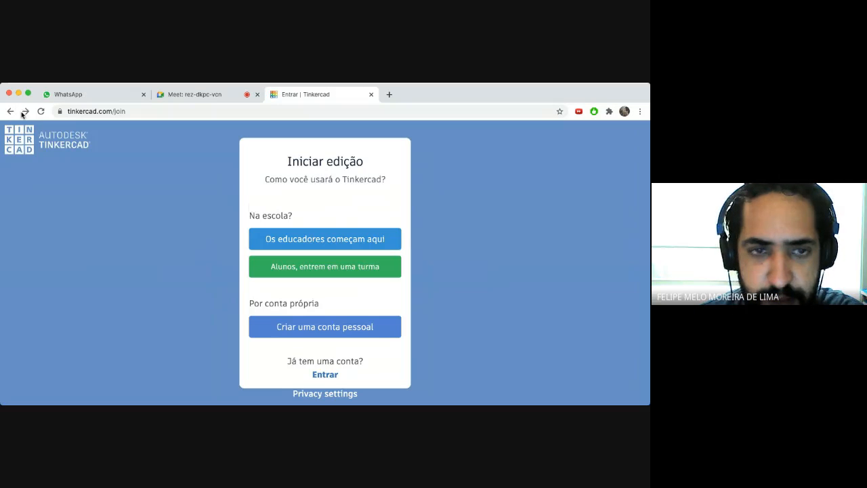
click(15, 111)
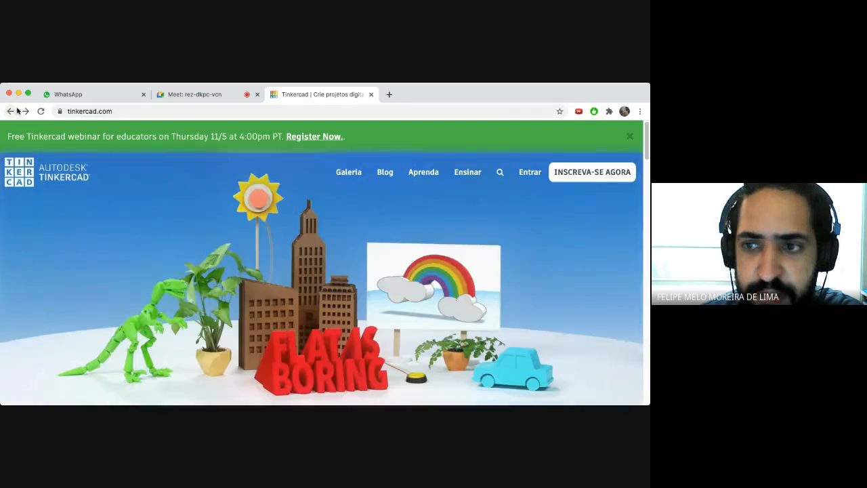
click(532, 174)
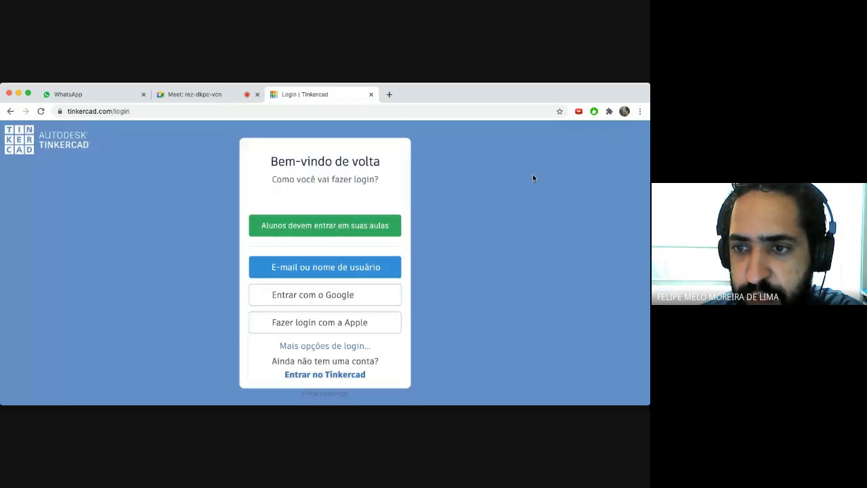
click(321, 296)
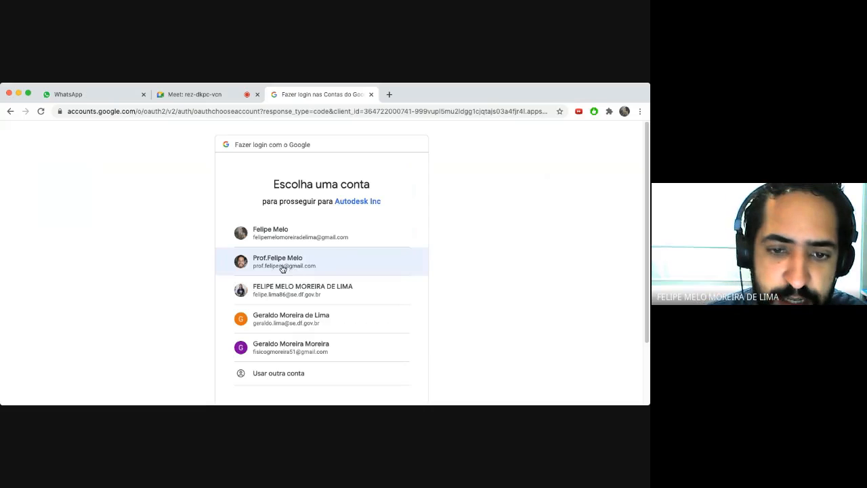
click(285, 262)
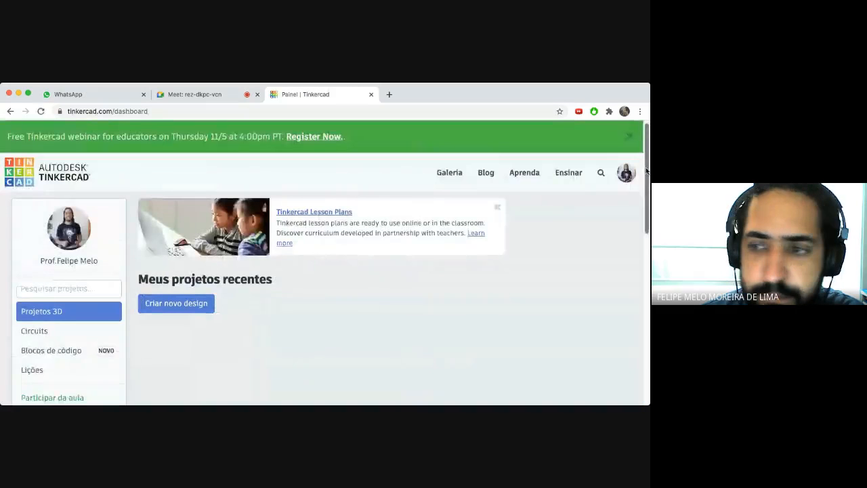
- Browse the saved Circuits designs and create a new circuit, 'Fantabulous Jaban-Kup'
drag(647, 167, 647, 185)
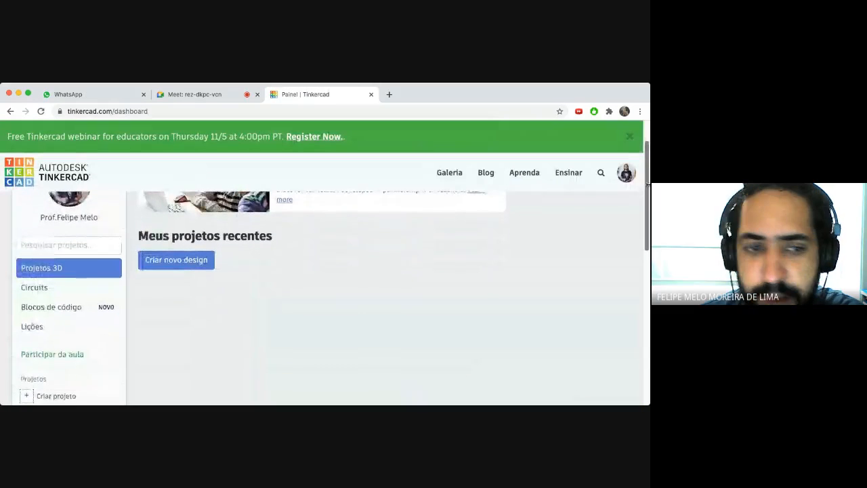
click(37, 287)
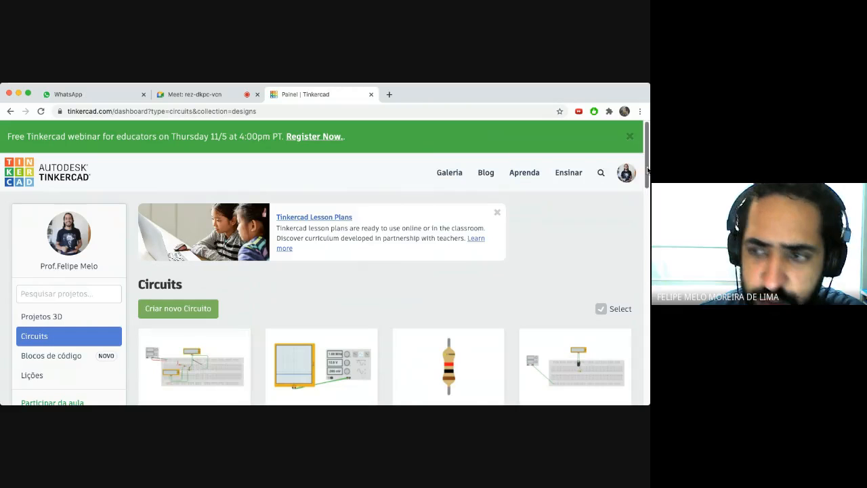
drag(647, 166, 647, 169)
scroll(344, 313, down, 3)
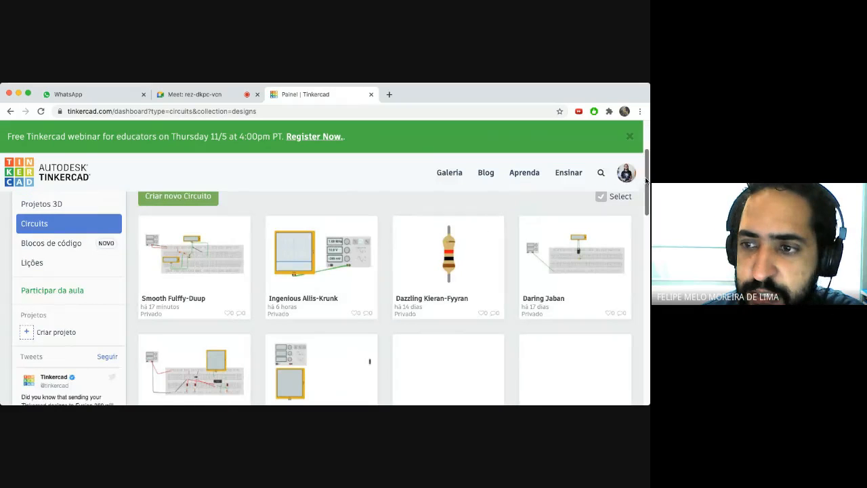
mouse_move(646, 179)
mouse_down()
mouse_move(647, 365)
mouse_move(645, 180)
mouse_up()
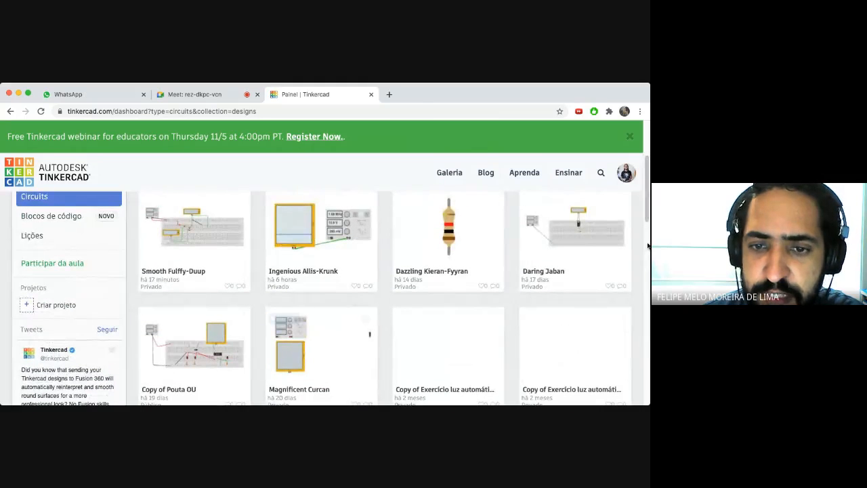
drag(645, 200, 646, 171)
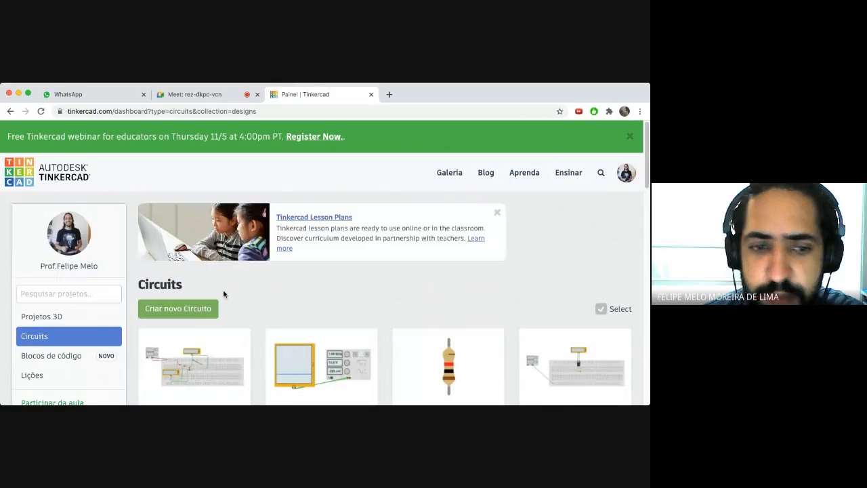
click(175, 310)
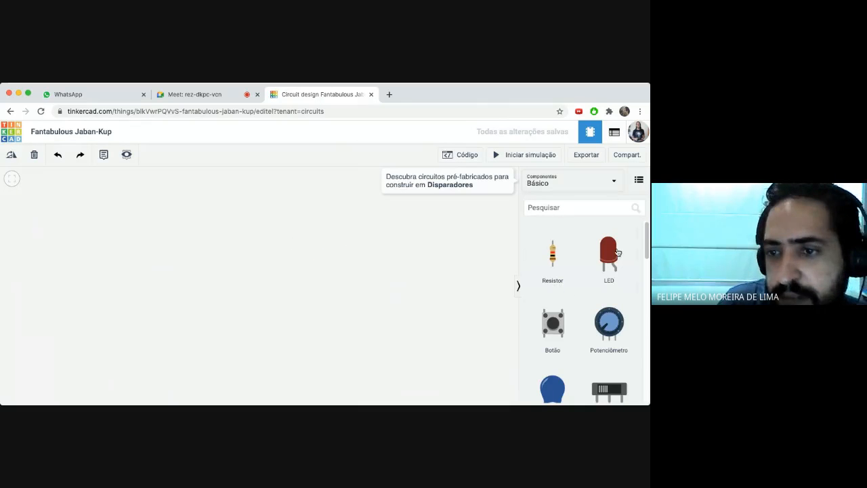
- Search the component library for 'fonte', then clear that search
mouse_move(647, 235)
mouse_down()
mouse_move(645, 266)
mouse_move(645, 234)
mouse_up()
click(555, 206)
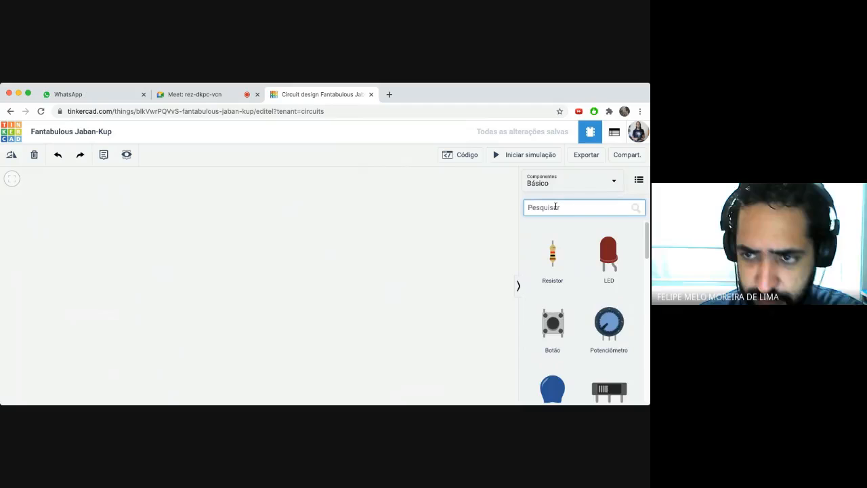
text(fonte)
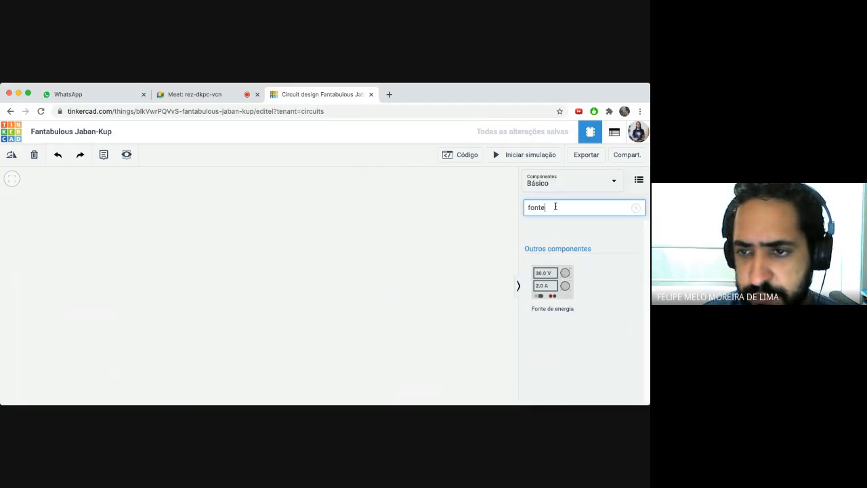
key(BackSpace)
key(BackSpace)
key(BackSpace)
key(BackSpace)
key(BackSpace)
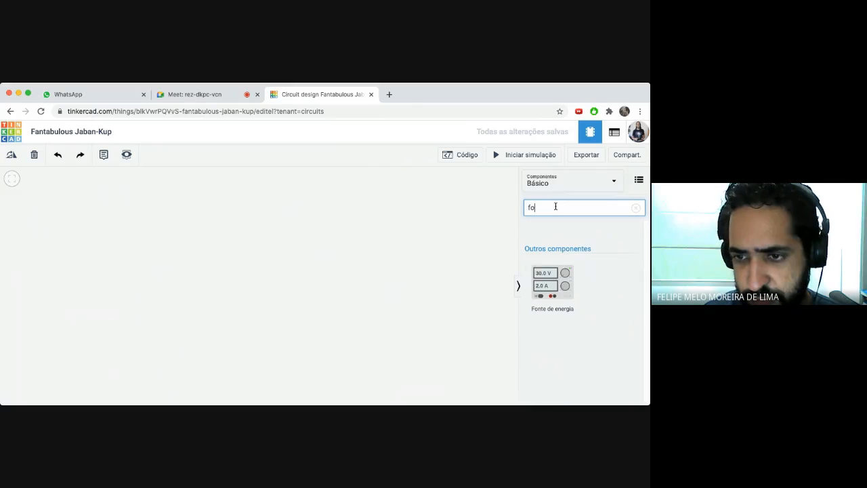
- Look up oscillator and 'diodo' parts in the search, then erase the search text
text(osci)
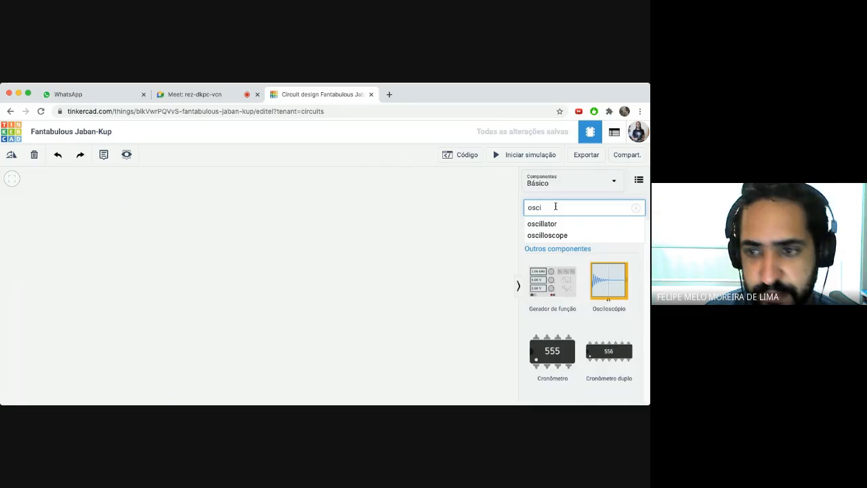
key(Down)
key(Down)
key(Up)
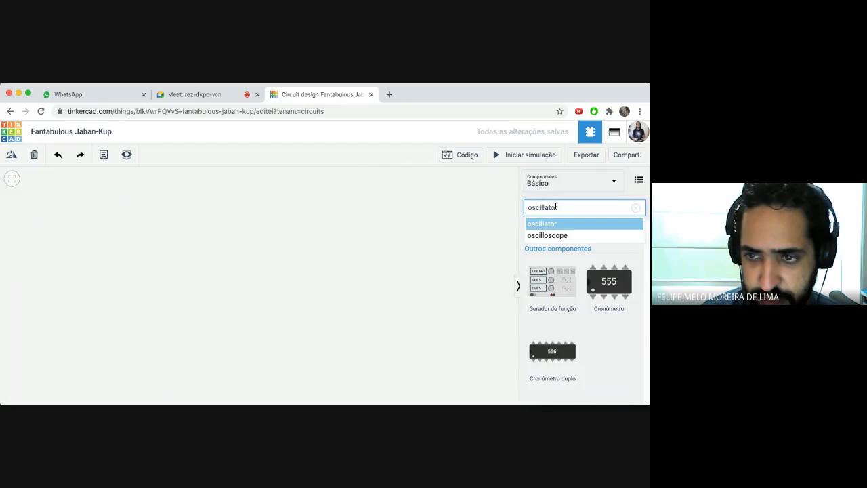
drag(564, 207, 514, 202)
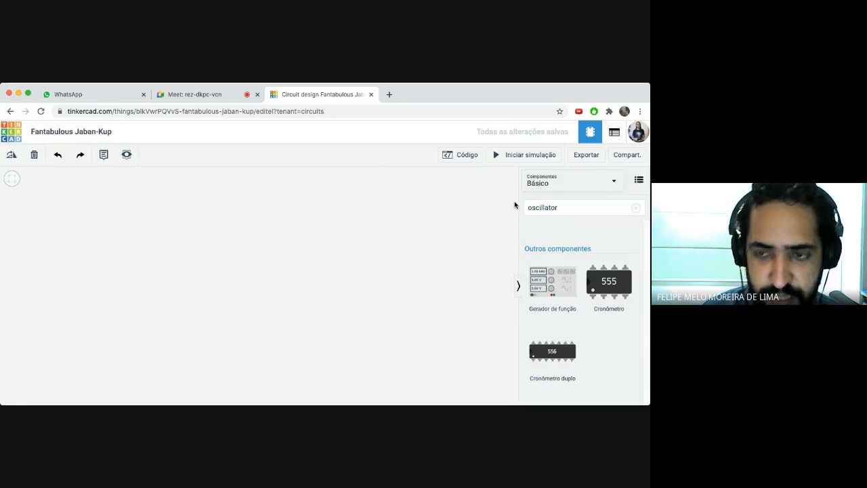
click(568, 207)
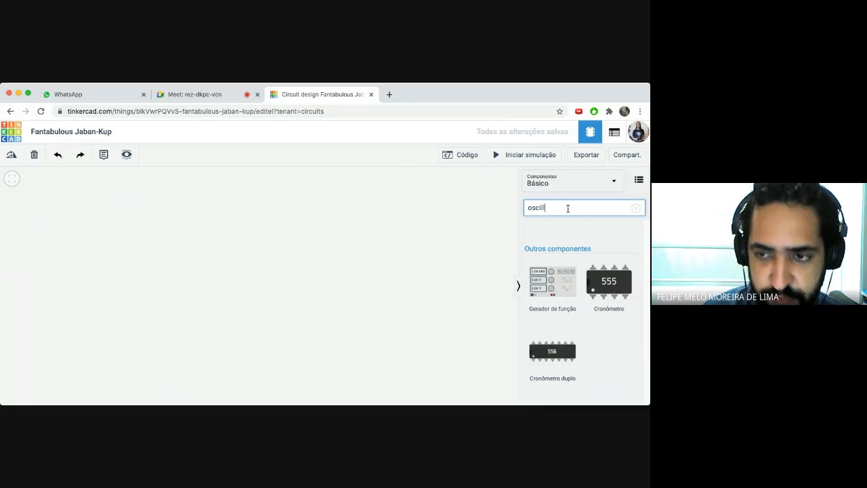
key(BackSpace)
key(BackSpace)
key(BackSpace)
key(BackSpace)
key(BackSpace)
text(diodo)
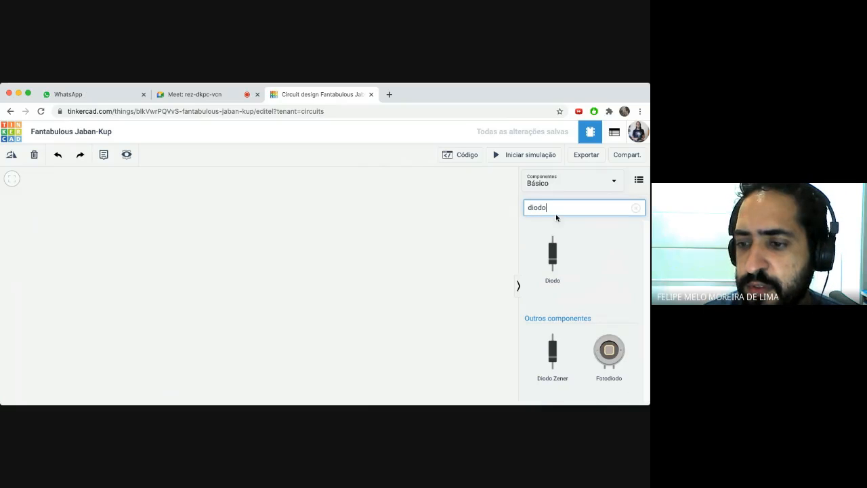
key(BackSpace)
key(BackSpace)
key(BackSpace)
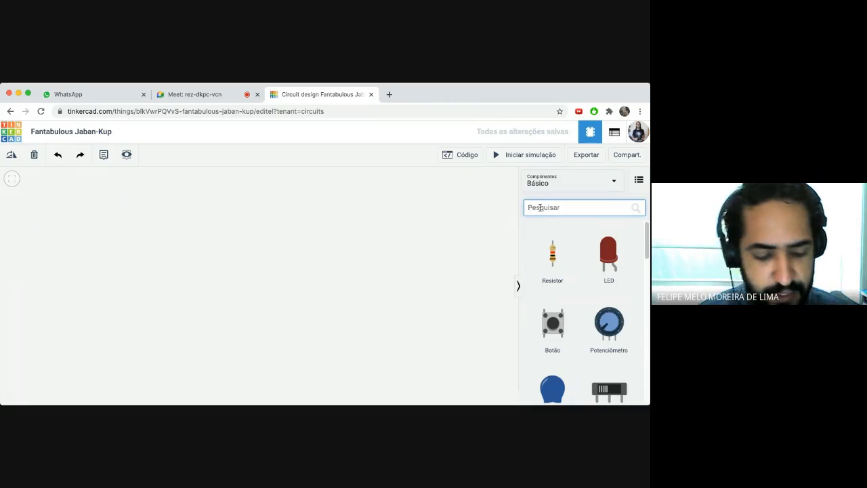
- Search 'plac', drag the Placa de ensaio breadboard onto the canvas, and zoom out
text(plac)
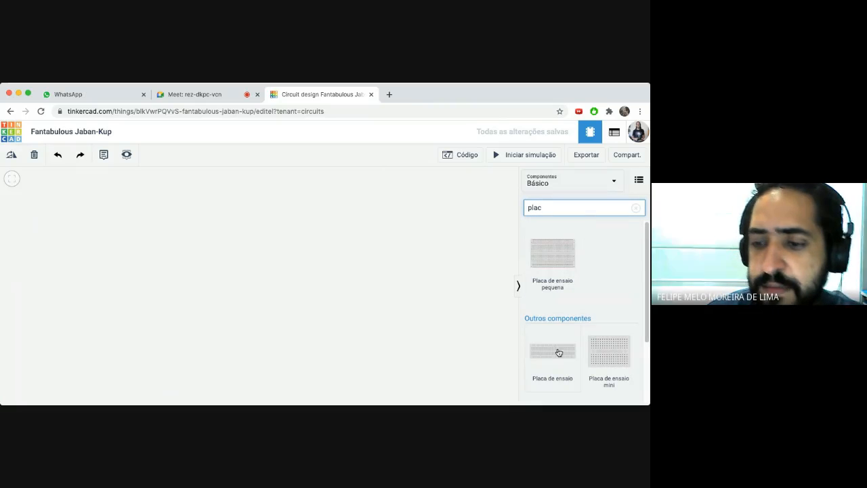
drag(557, 351, 297, 303)
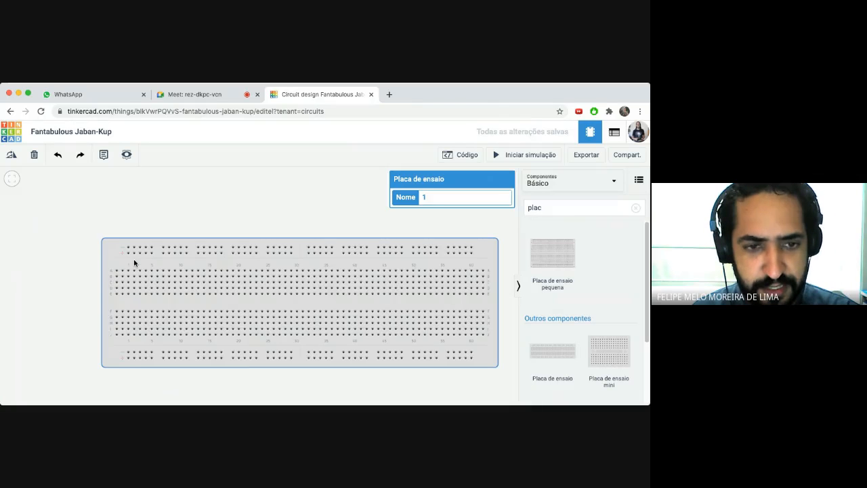
scroll(135, 262, down, 1)
scroll(134, 263, down, 3)
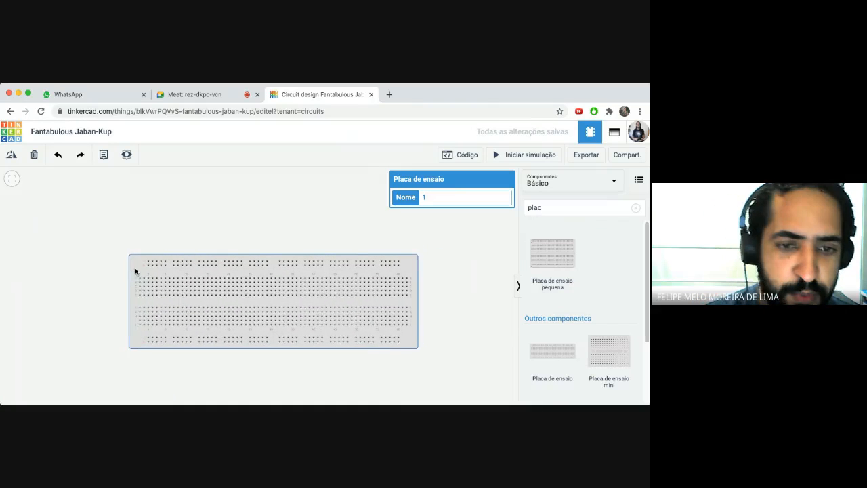
click(176, 243)
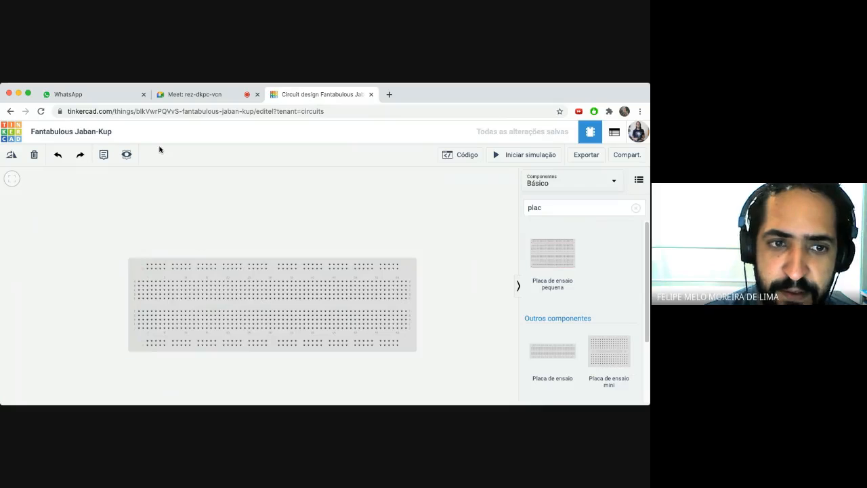
- Admit the person waiting in the Meet call and return to the Fantabulous Jaban-Kup design
click(189, 96)
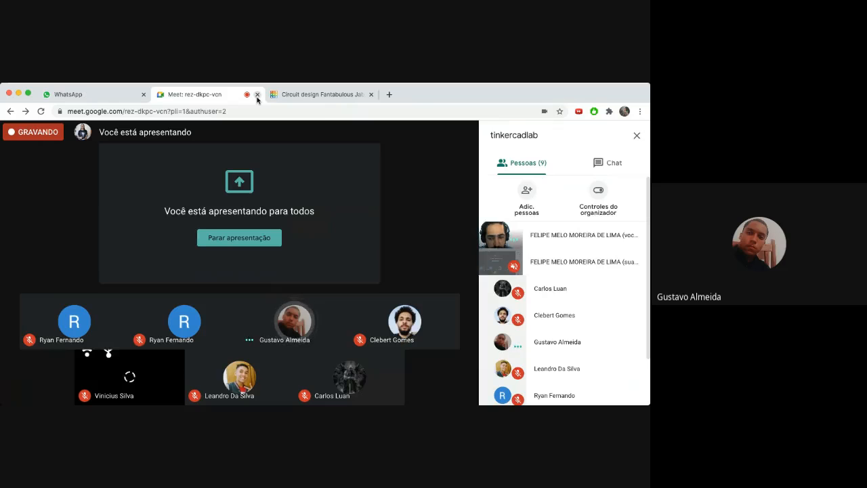
click(293, 96)
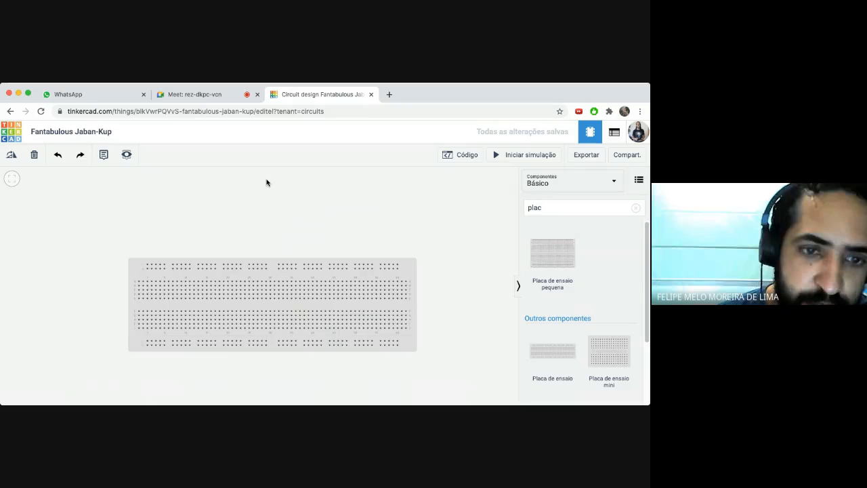
click(212, 94)
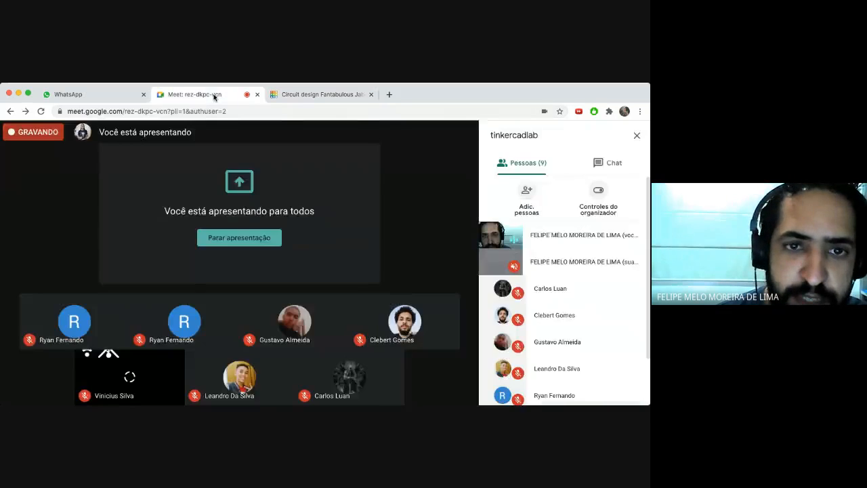
click(419, 293)
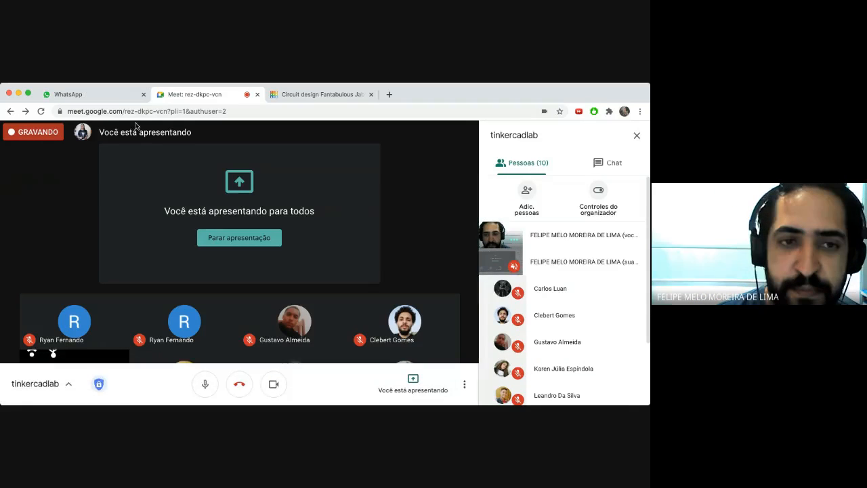
click(304, 95)
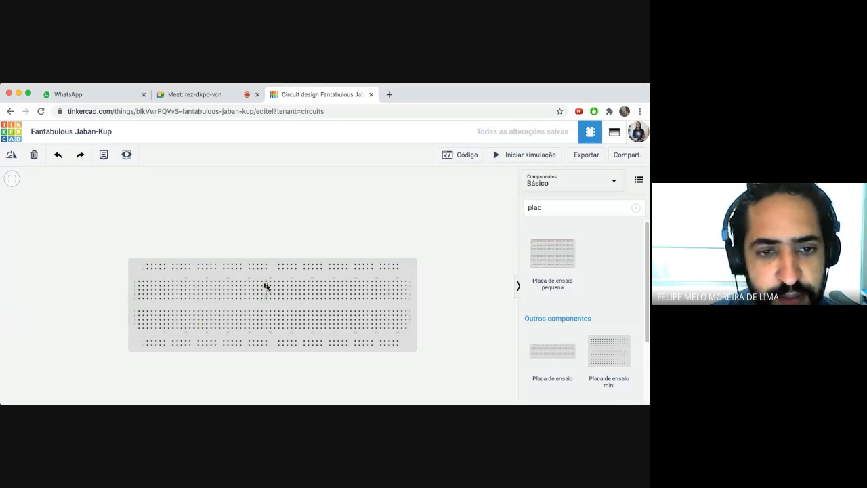
- Nudge the breadboard slightly to the right and deselect it
drag(269, 275, 286, 270)
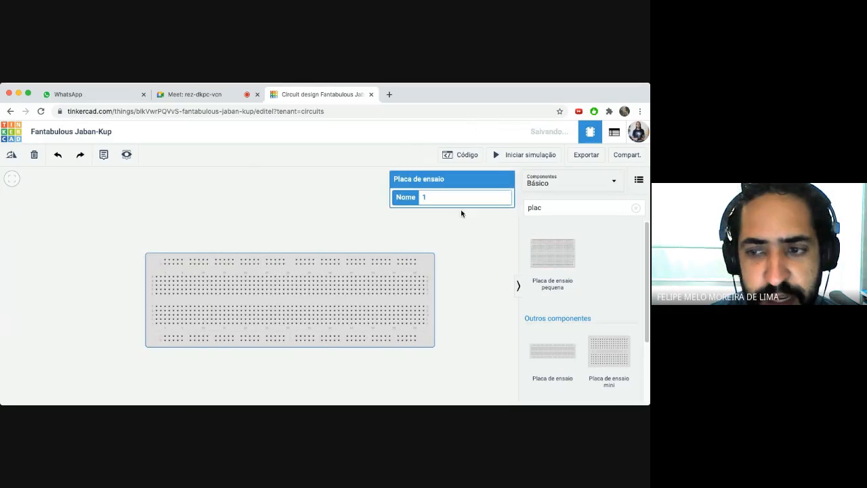
click(561, 205)
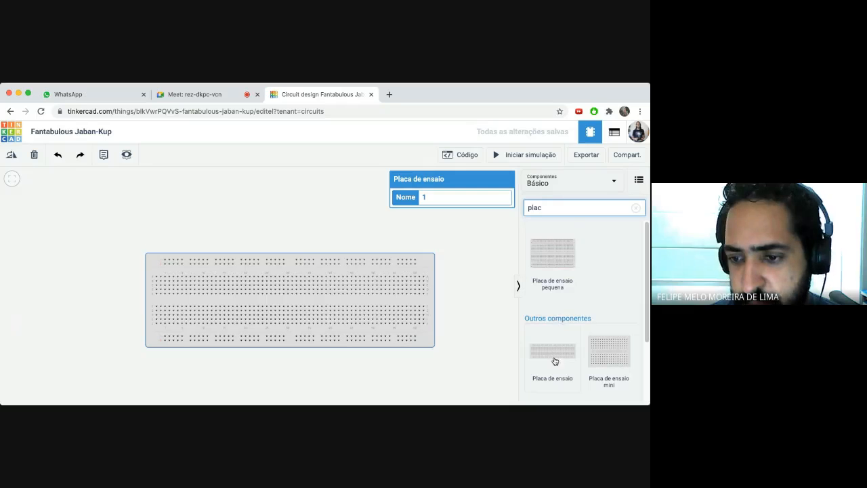
click(248, 224)
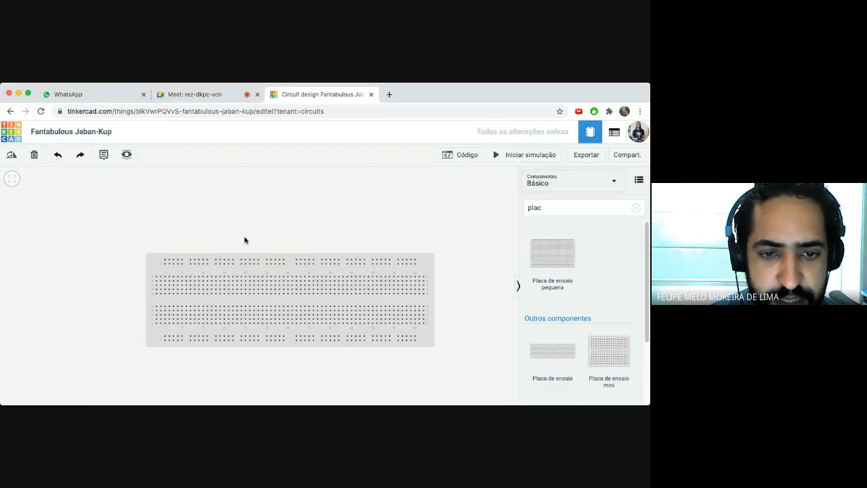
- Admit the new Meet participant and return to the circuit design
click(190, 95)
click(416, 296)
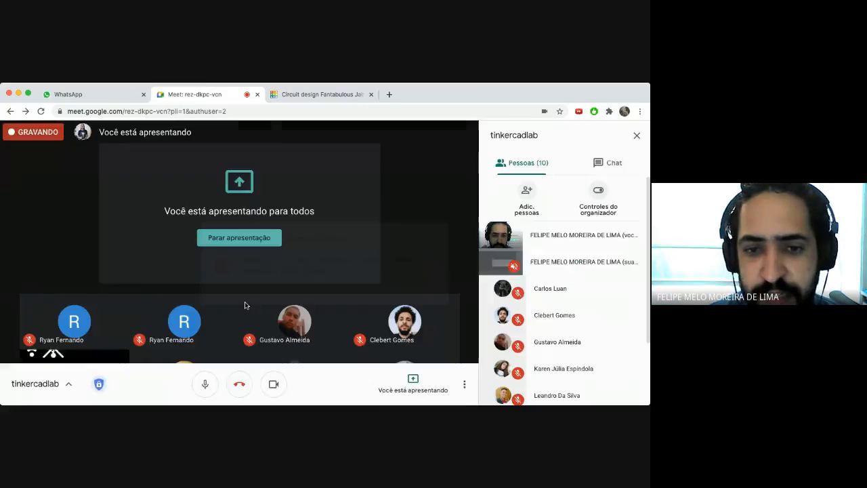
click(292, 96)
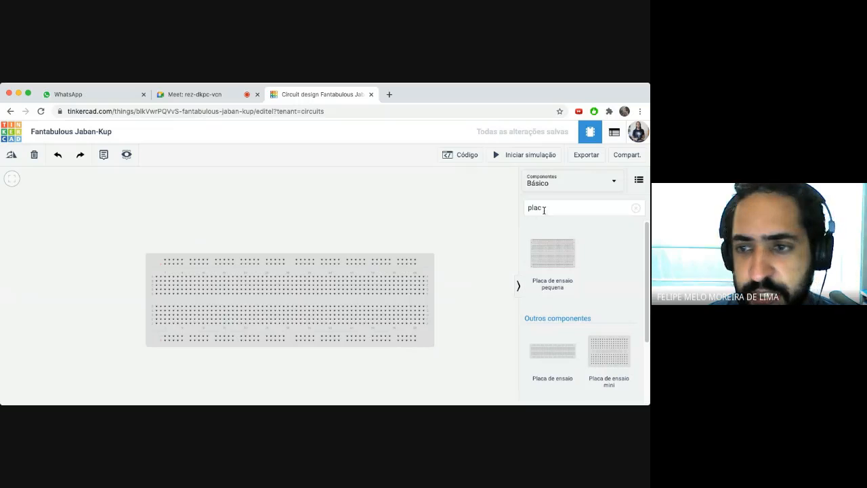
- Open and close the Código view, then refocus the component search
drag(543, 209, 513, 211)
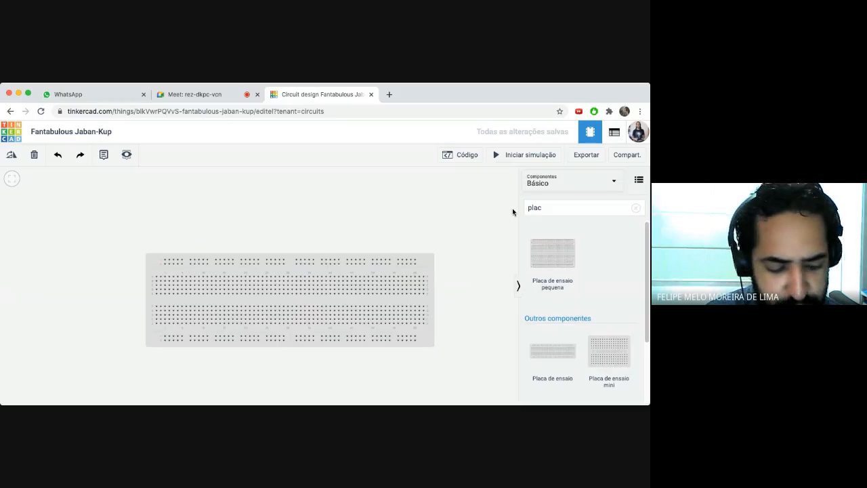
key(c)
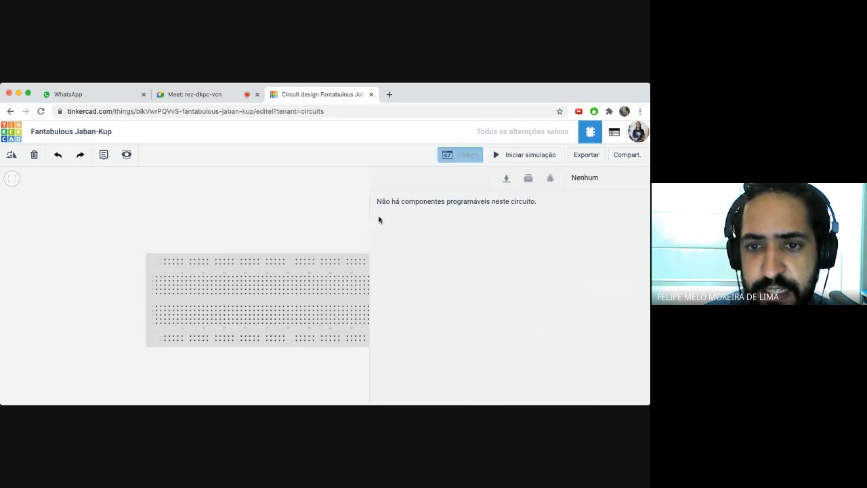
key(c)
click(550, 207)
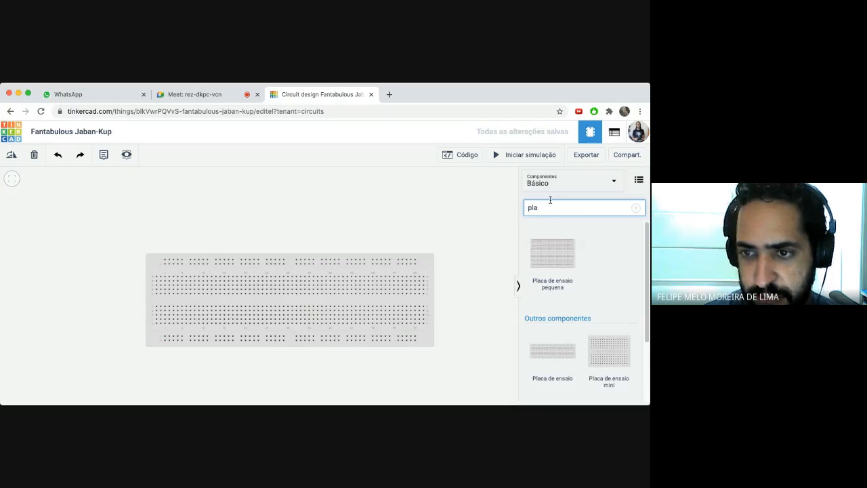
- Search 'fonte' and place the Fonte de energia (30.0 V, 2.0 A) above the breadboard
key(BackSpace)
key(BackSpace)
key(BackSpace)
text(fonte)
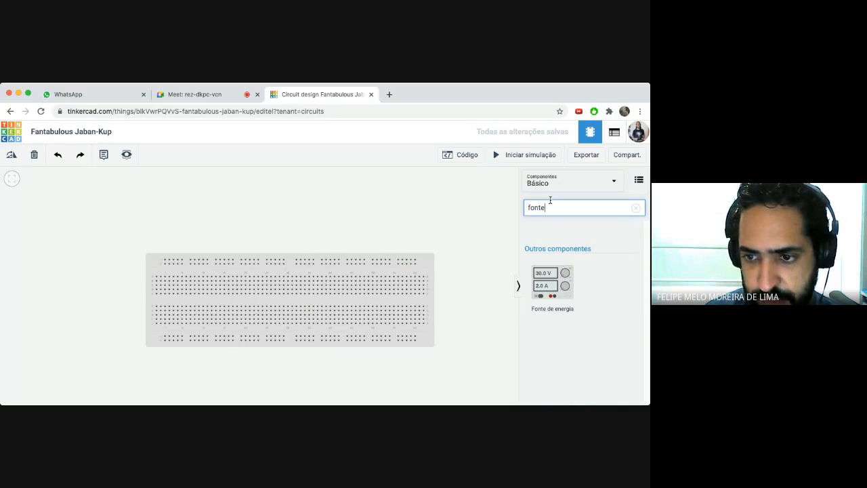
key(BackSpace)
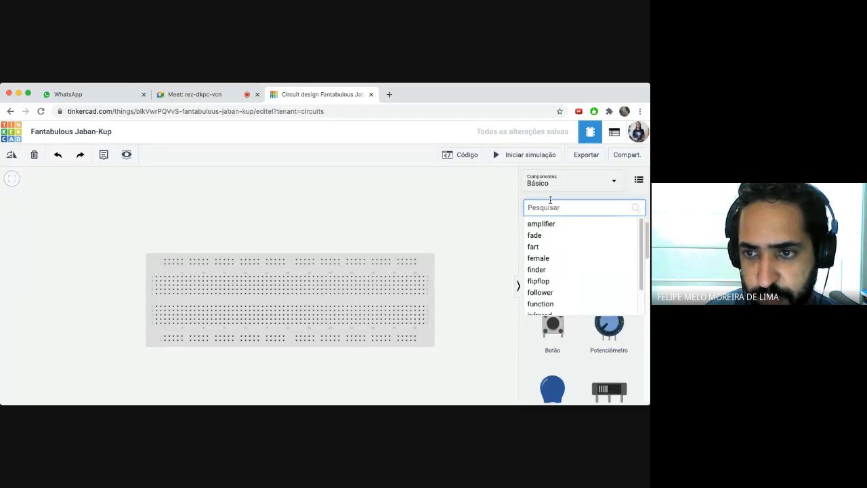
text(bate)
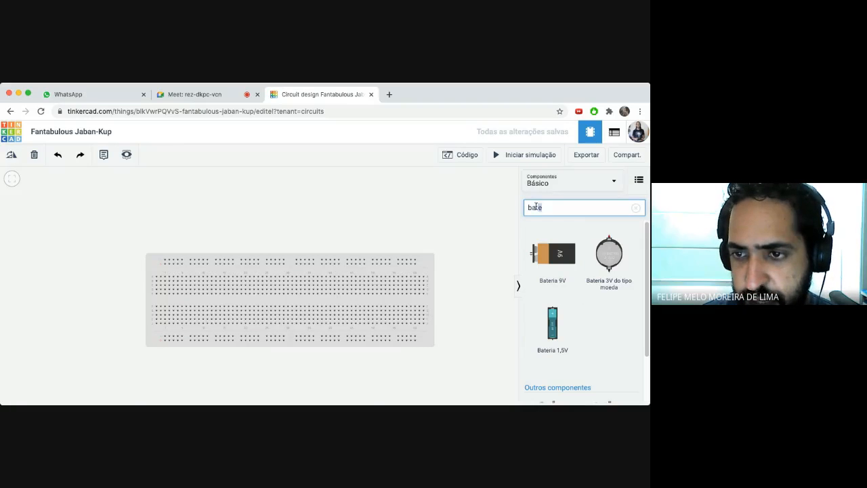
double_click(536, 207)
text(fonte)
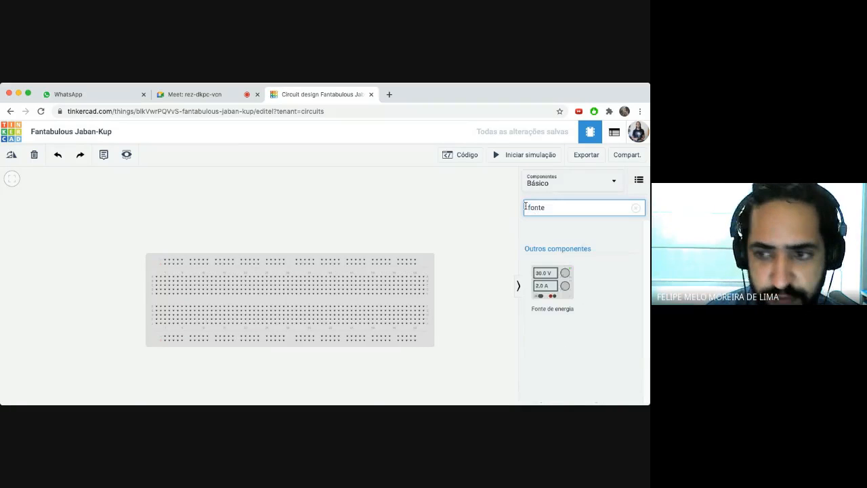
drag(554, 287, 99, 217)
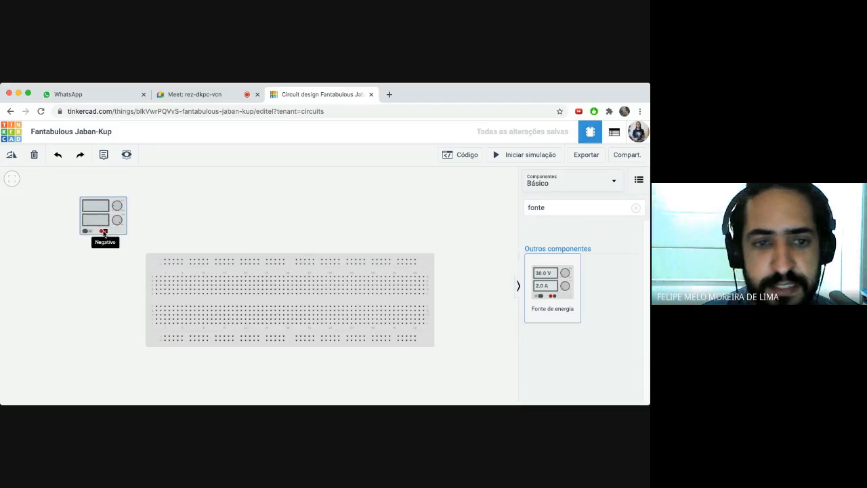
click(290, 222)
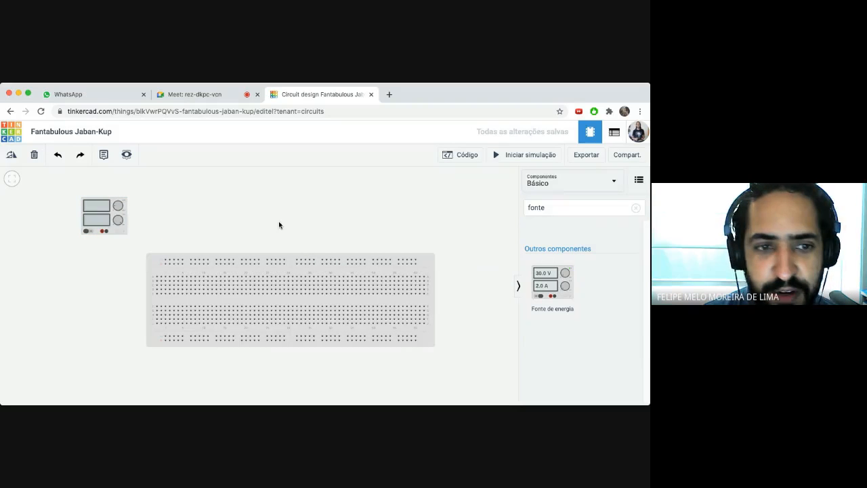
- Try the power supply on the breadboard's upper and lower rows, then leave it off the breadboard at upper left
click(99, 217)
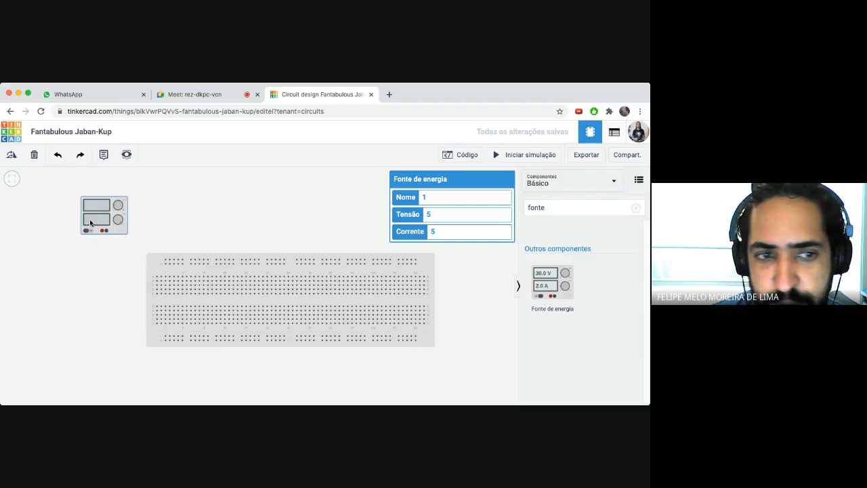
drag(101, 219, 276, 227)
click(328, 212)
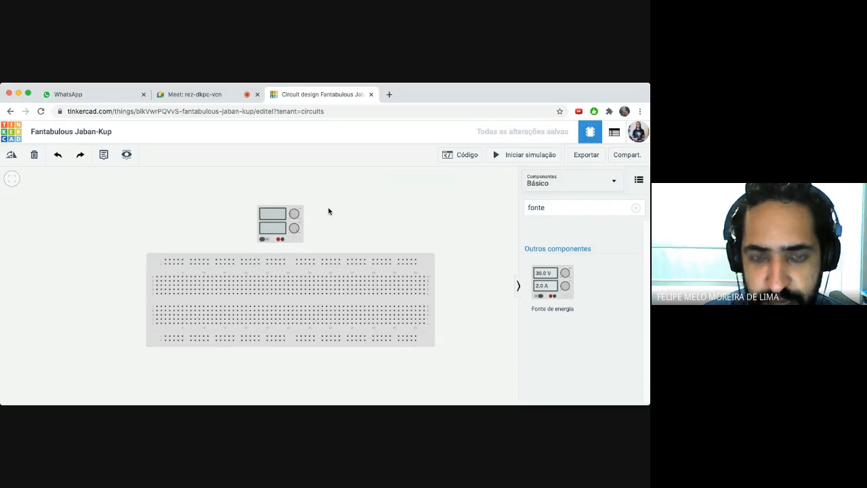
key(f)
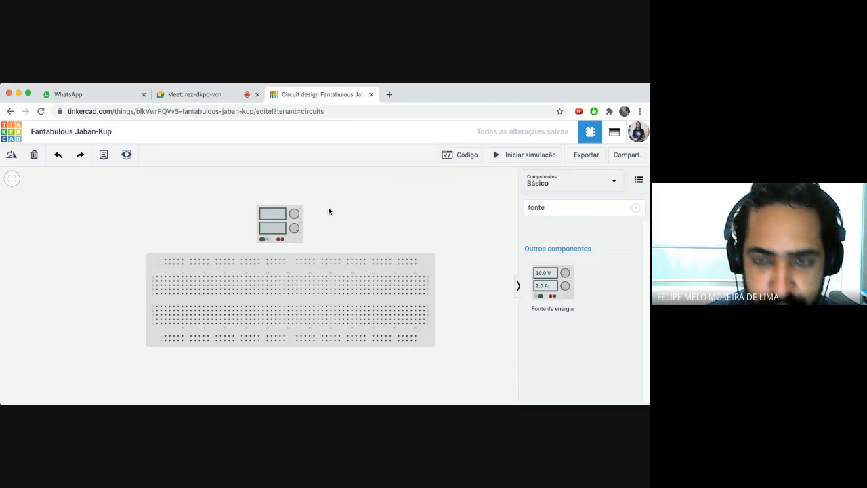
drag(272, 176, 260, 257)
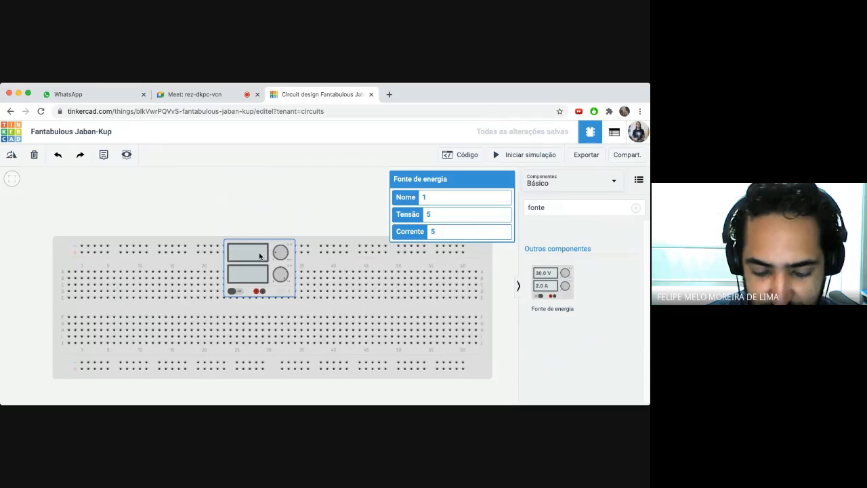
scroll(259, 256, up, 5)
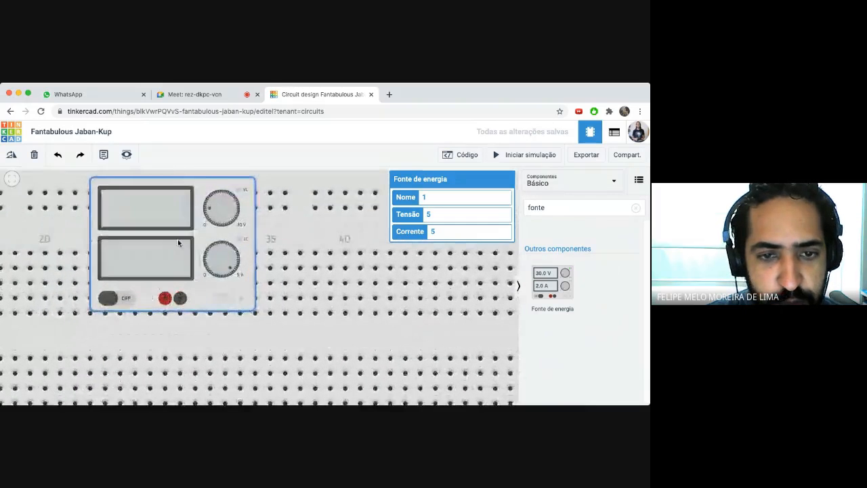
scroll(168, 234, up, 1)
drag(168, 234, 290, 269)
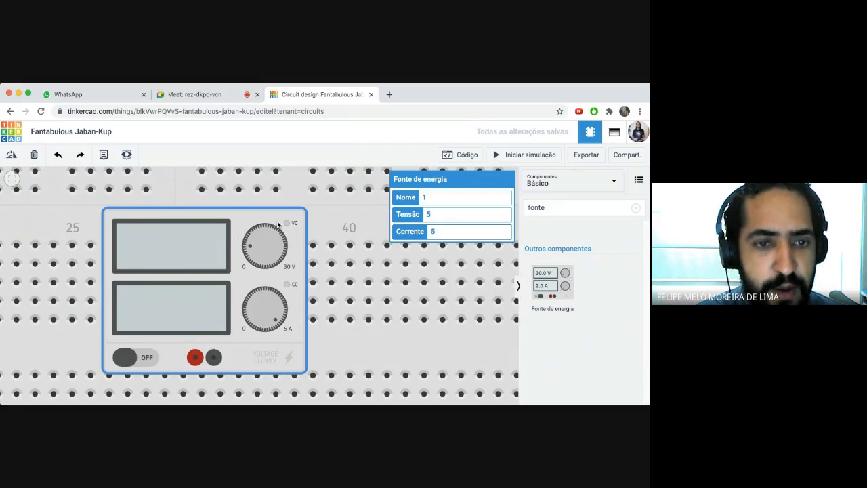
scroll(271, 226, down, 6)
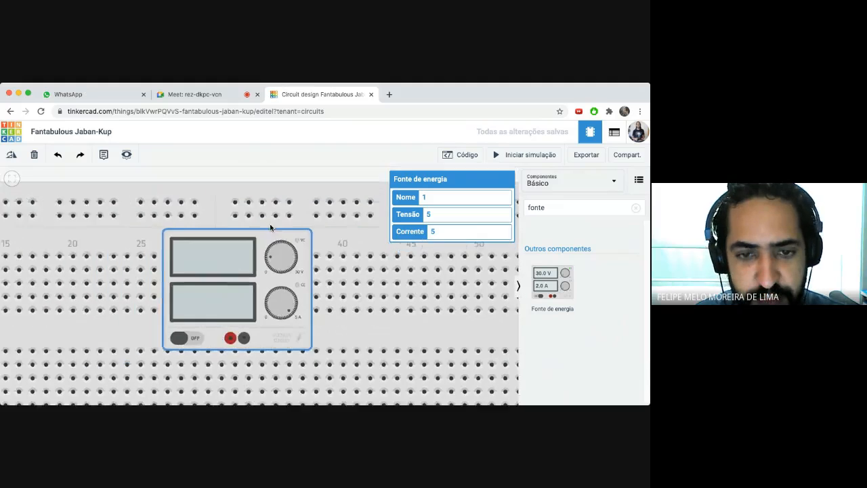
scroll(269, 244, down, 5)
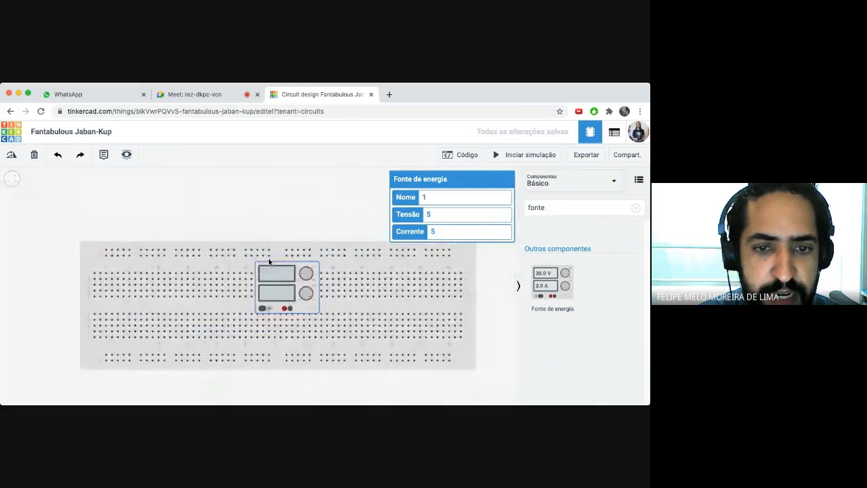
drag(160, 229, 92, 222)
click(179, 218)
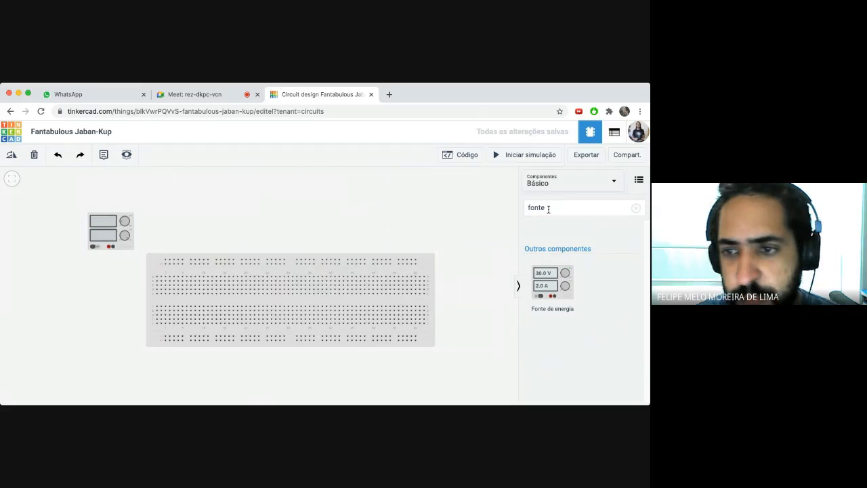
- Clear 'fonte' from the component search so the basic parts list returns
drag(549, 208, 520, 205)
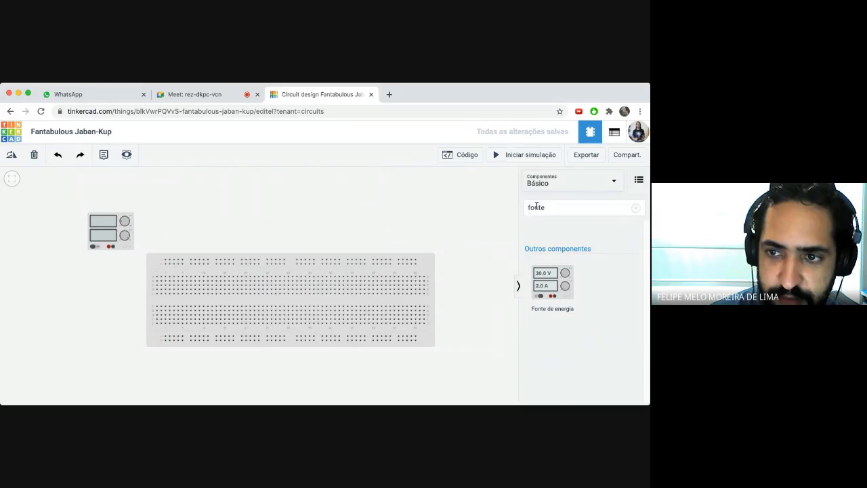
click(542, 207)
key(BackSpace)
key(BackSpace)
key(BackSpace)
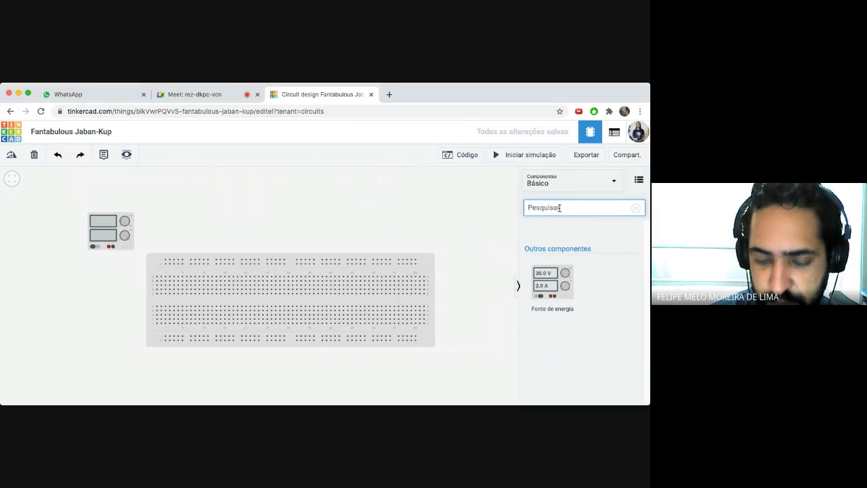
- Admit the participant asking to join the Meet call, then return to the circuit design
click(197, 94)
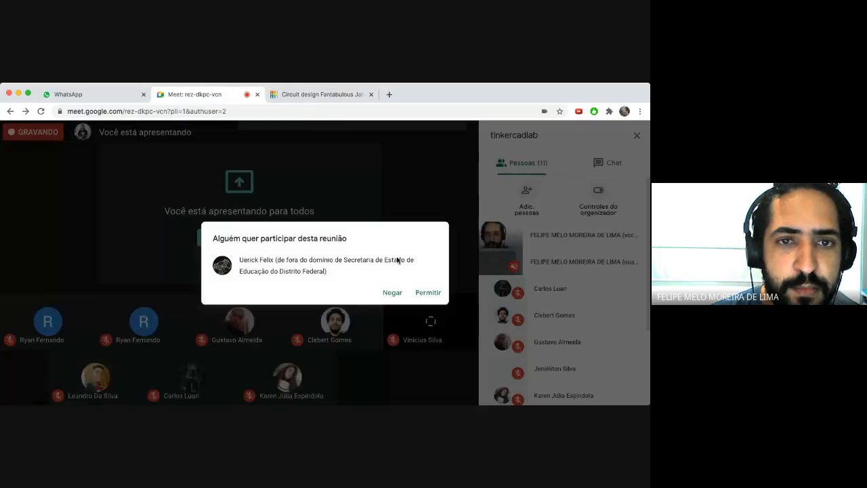
click(420, 293)
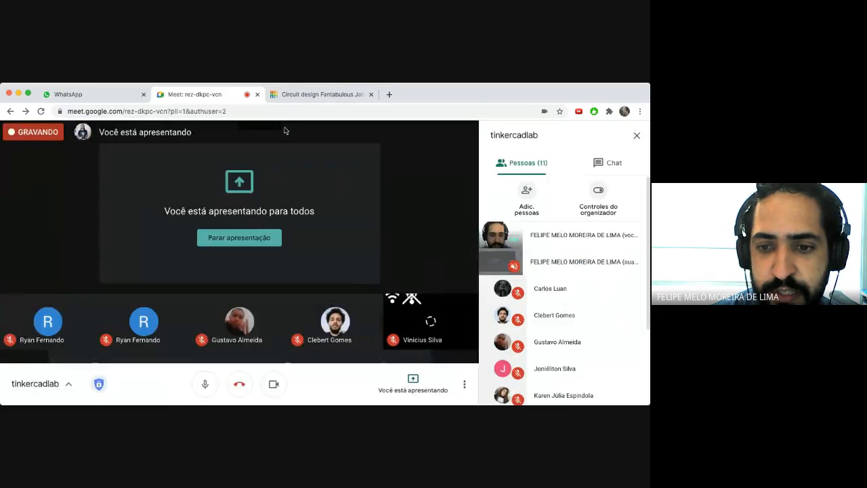
click(297, 94)
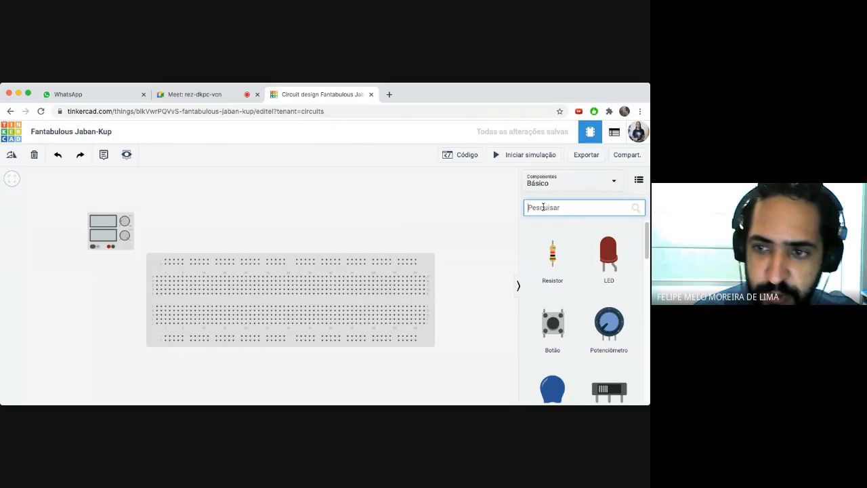
- Search 'resistor', place a 1 kΩ resistor just above the breadboard, and view its settings
text(resis)
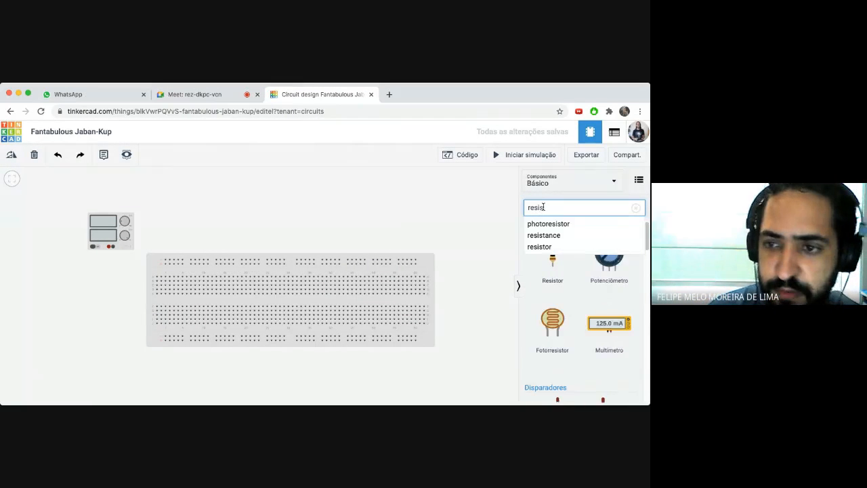
text(tor)
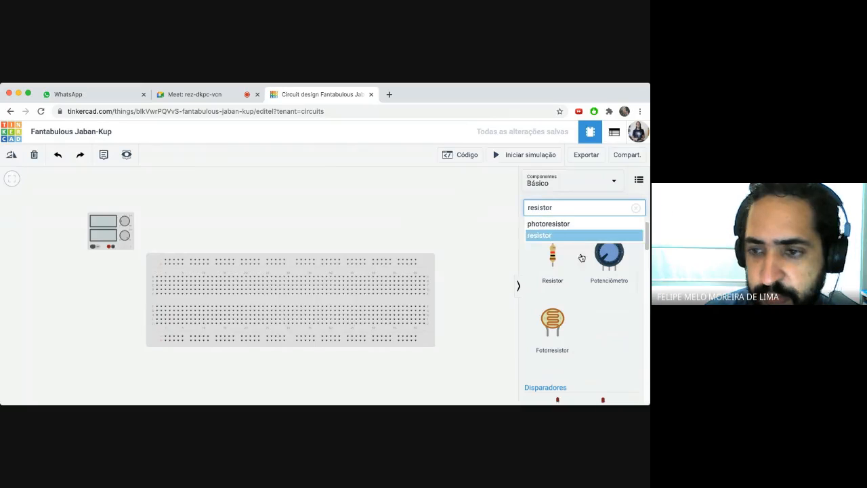
click(557, 258)
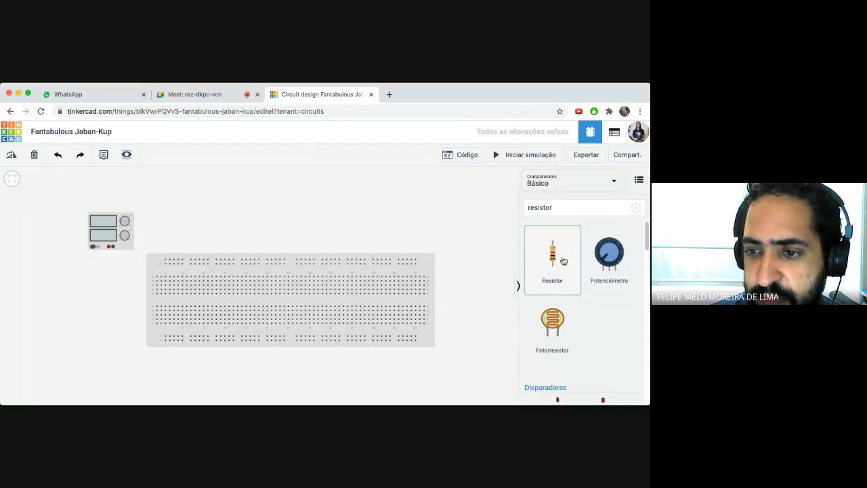
drag(563, 261, 321, 228)
click(343, 229)
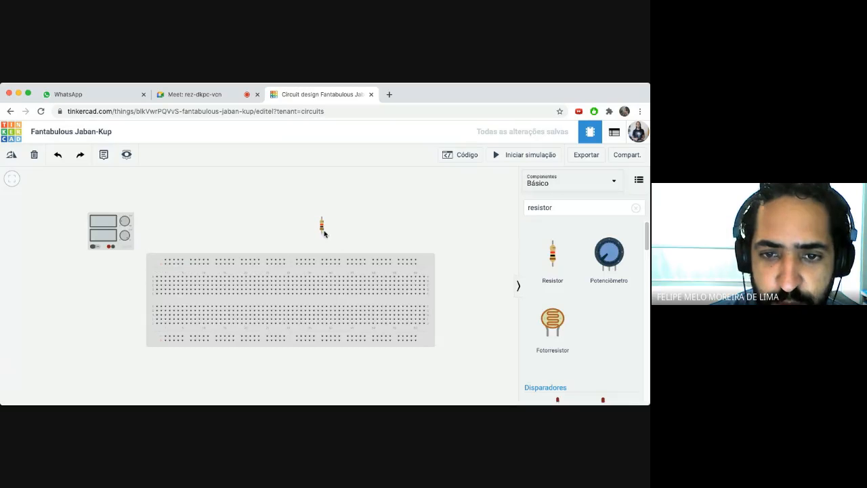
click(322, 230)
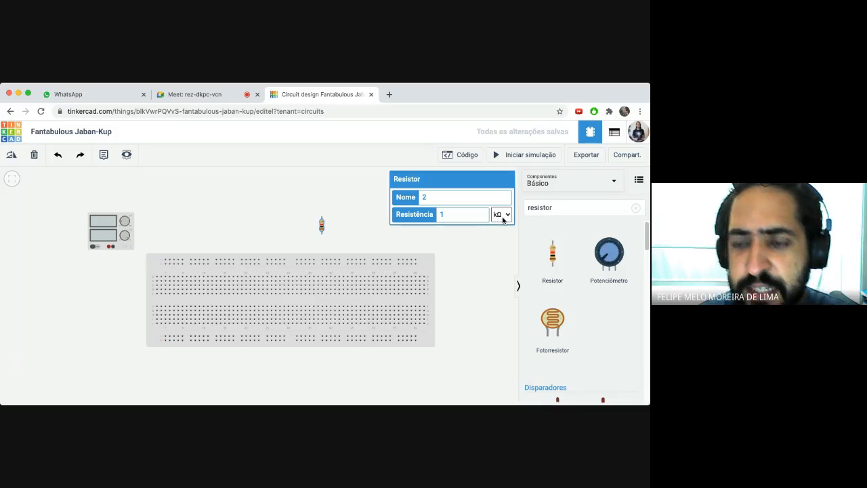
click(503, 205)
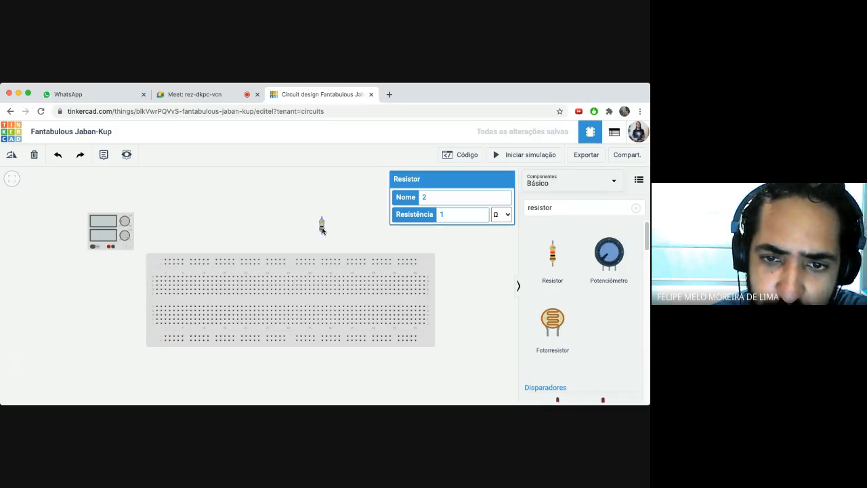
scroll(324, 234, up, 3)
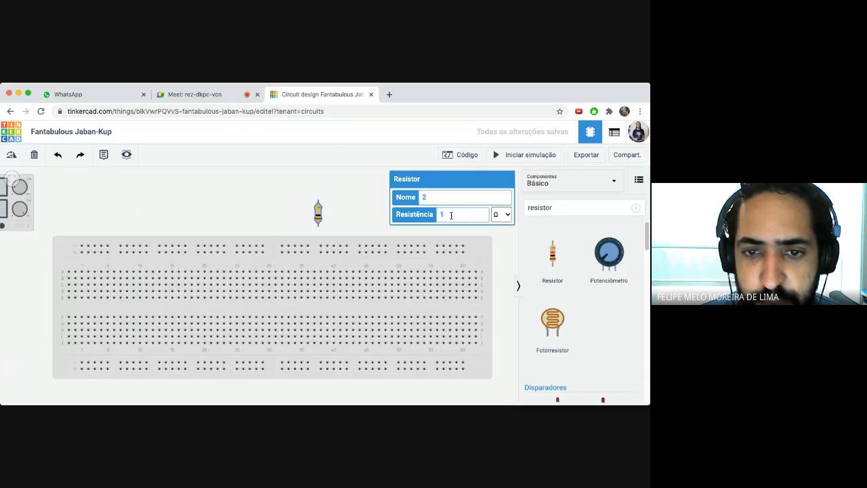
click(502, 208)
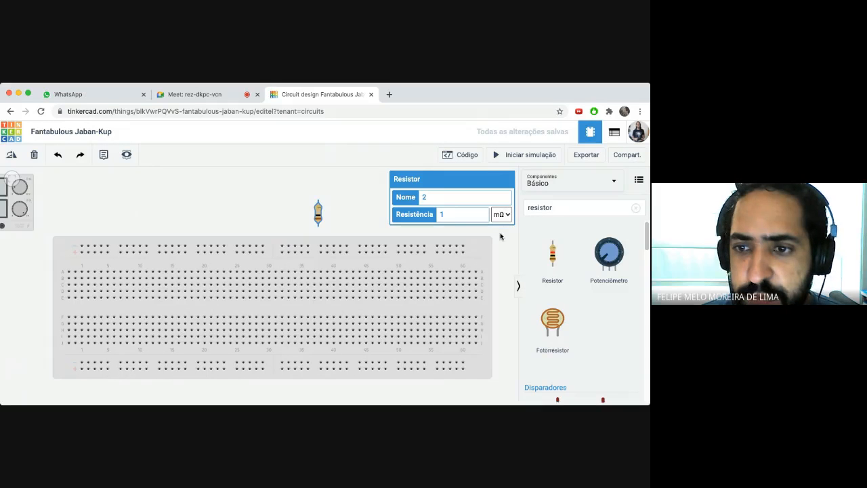
click(484, 242)
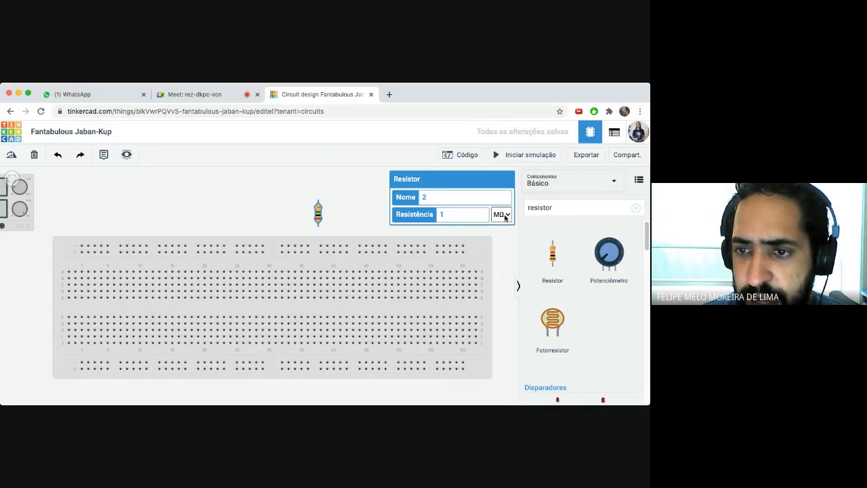
click(499, 208)
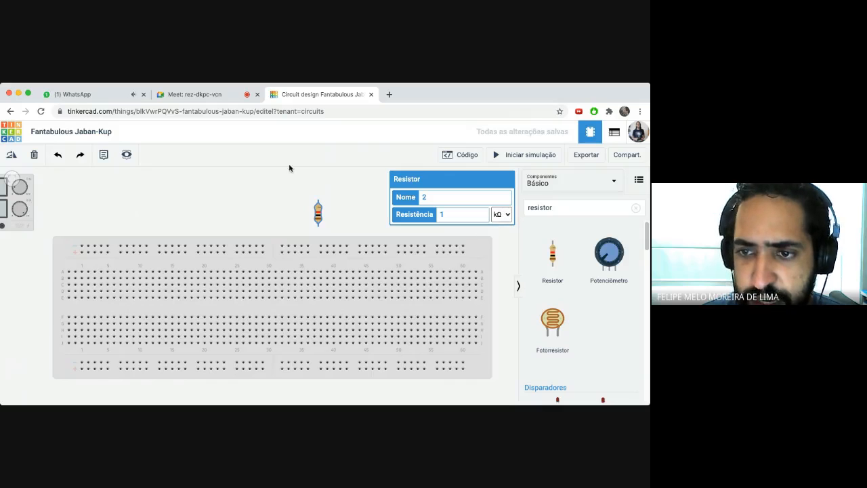
click(201, 94)
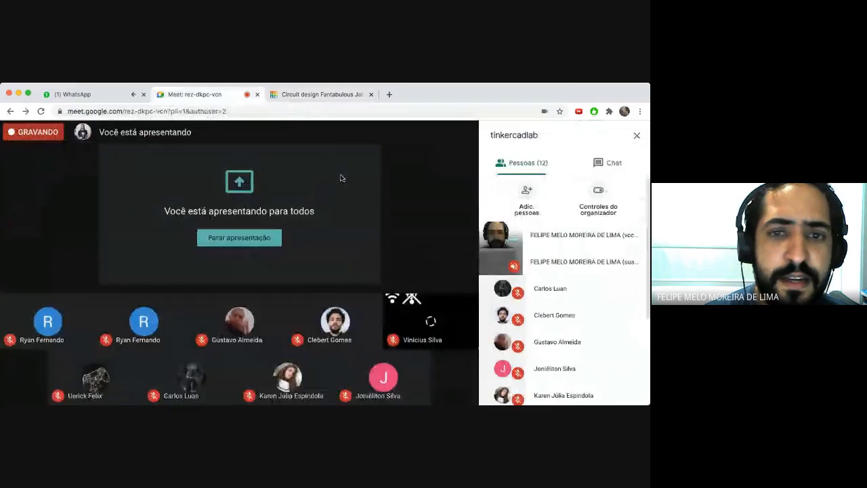
click(116, 97)
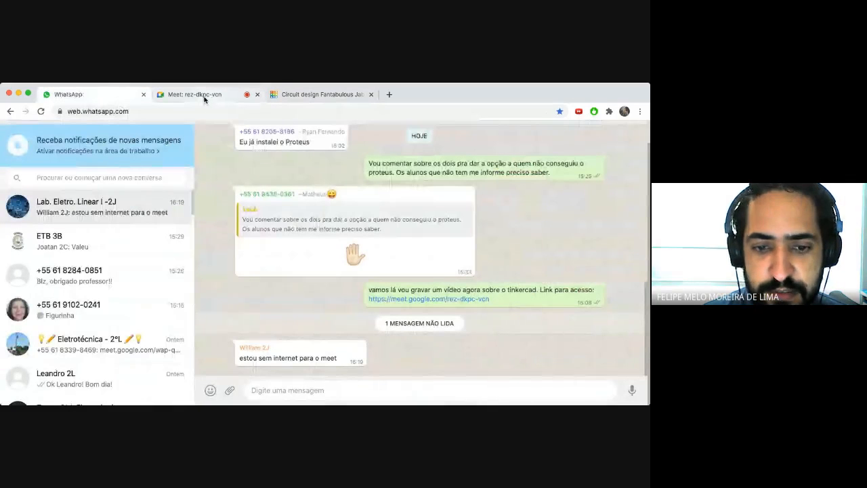
click(204, 96)
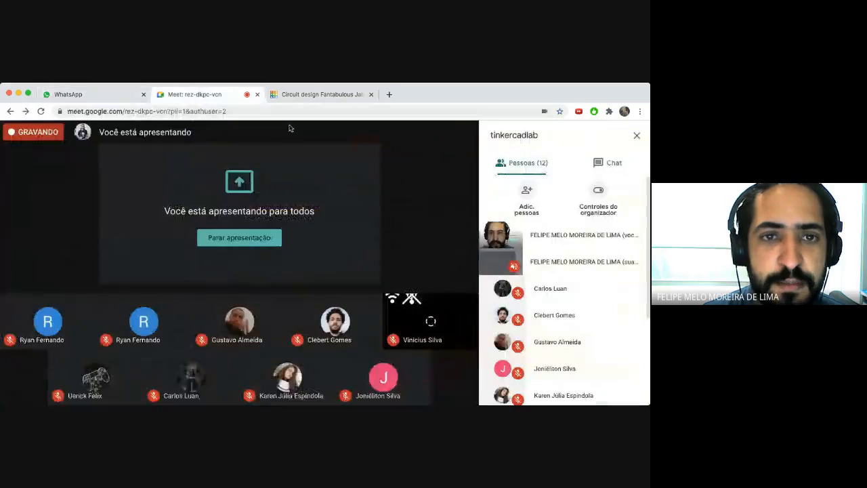
click(307, 97)
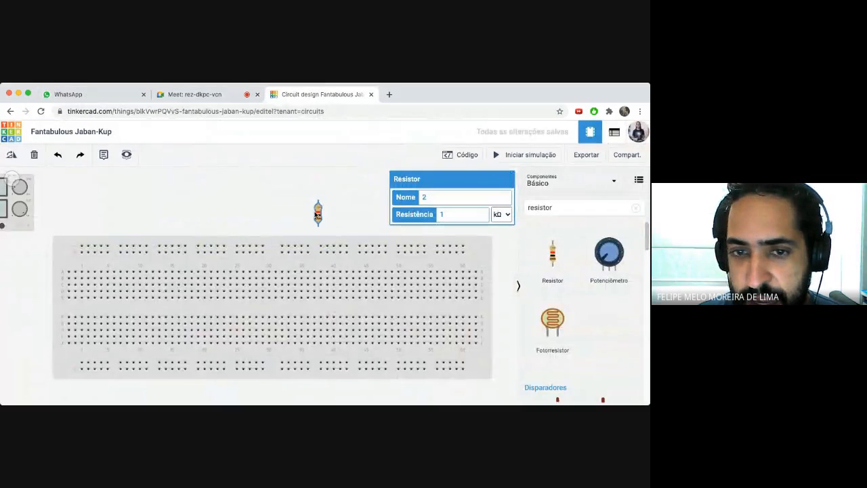
- Plug the resistor into the breadboard near column 25, nudge it along the row, and rotate it twice
drag(318, 216, 235, 285)
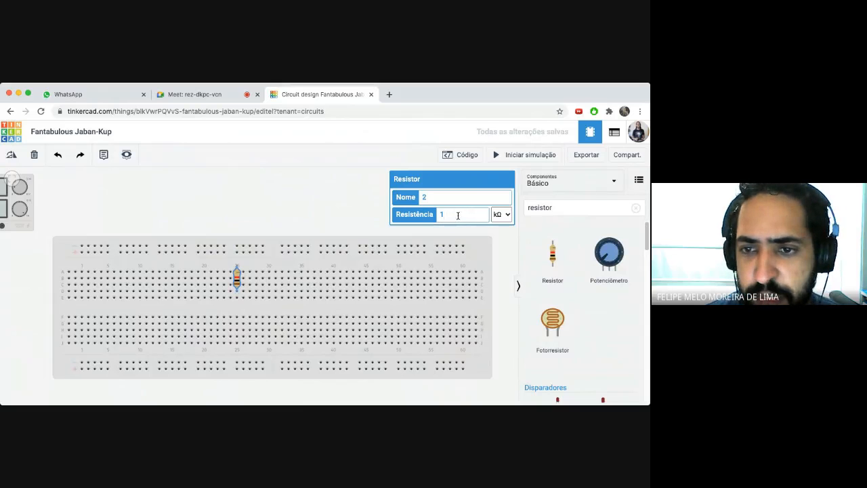
drag(458, 215, 434, 216)
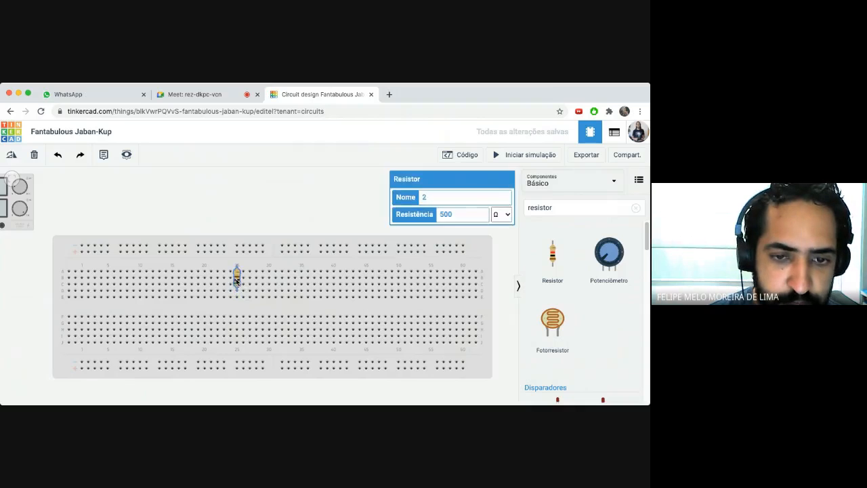
drag(235, 288, 249, 289)
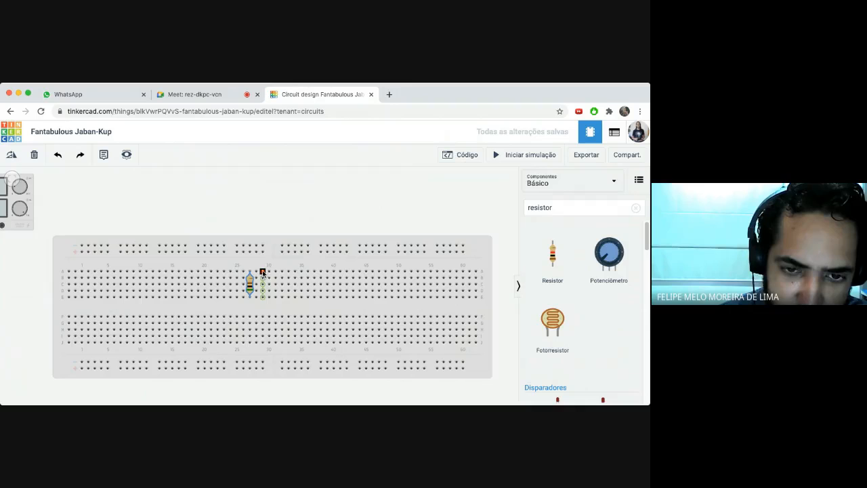
drag(250, 284, 262, 285)
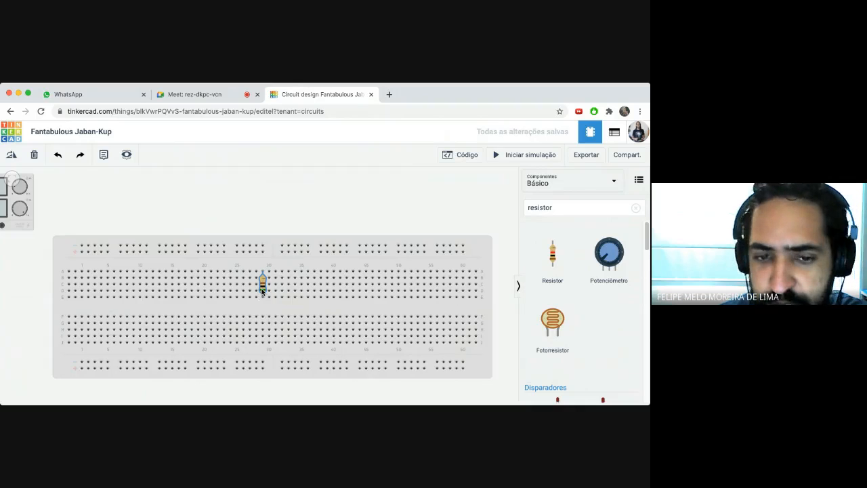
drag(261, 284, 236, 285)
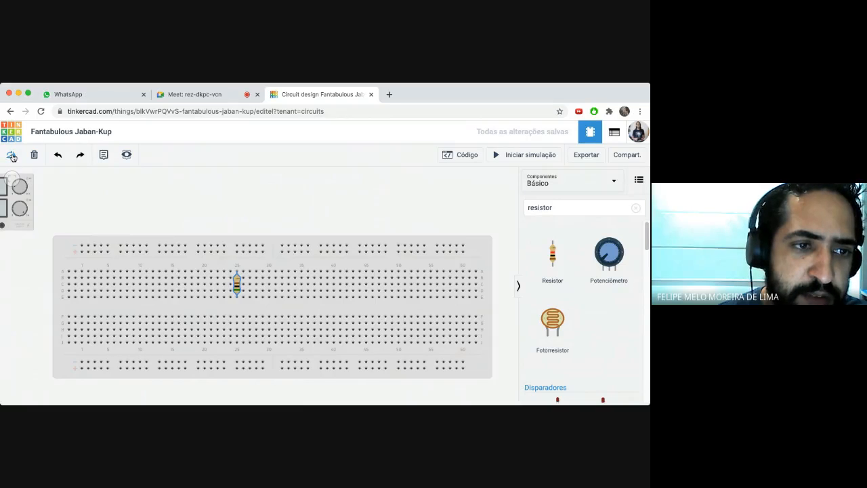
click(11, 157)
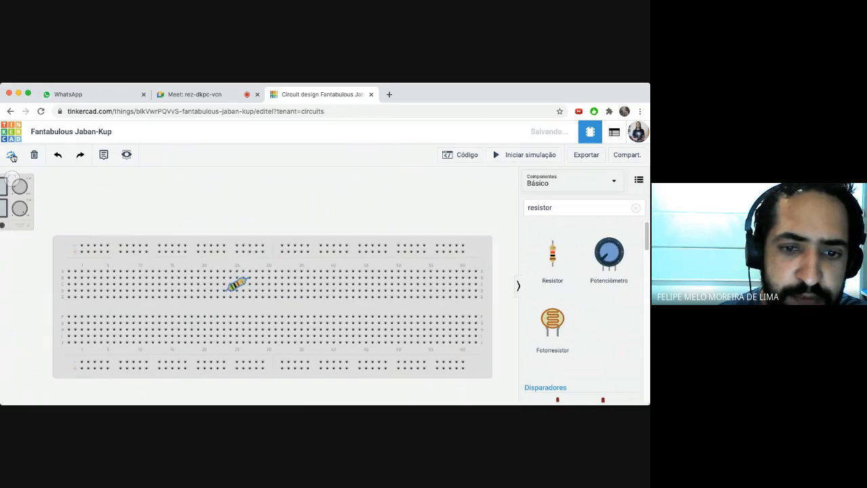
click(12, 158)
- Move the horizontal resistor up into row A of the breadboard's upper half, around column 20
drag(240, 287, 205, 275)
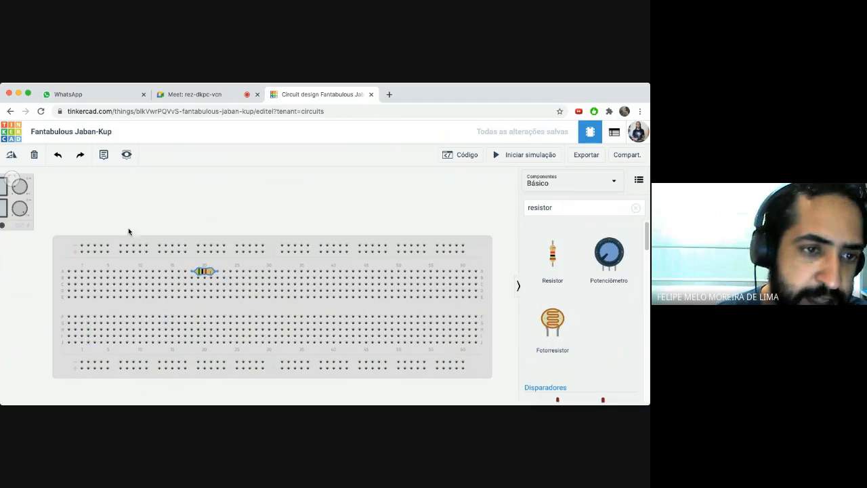
- Replace the 'resistor' search with 'led' and place a red LED on the breadboard right of the resistor
drag(155, 203, 195, 214)
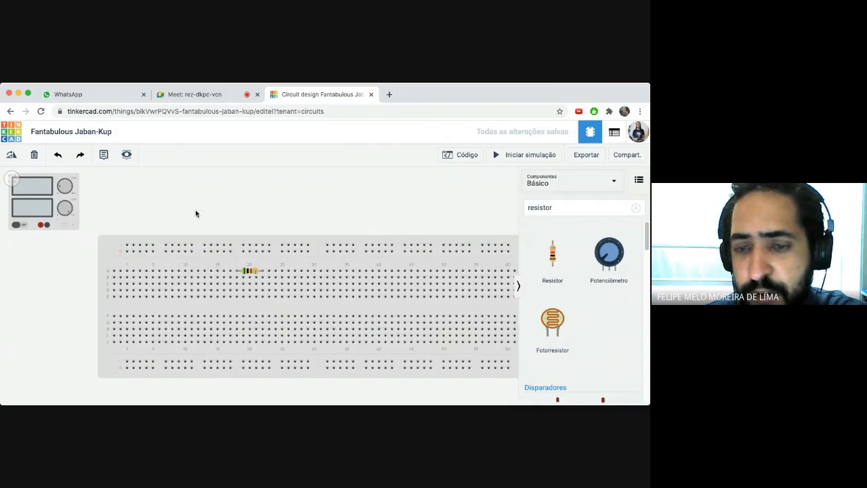
drag(566, 209, 509, 209)
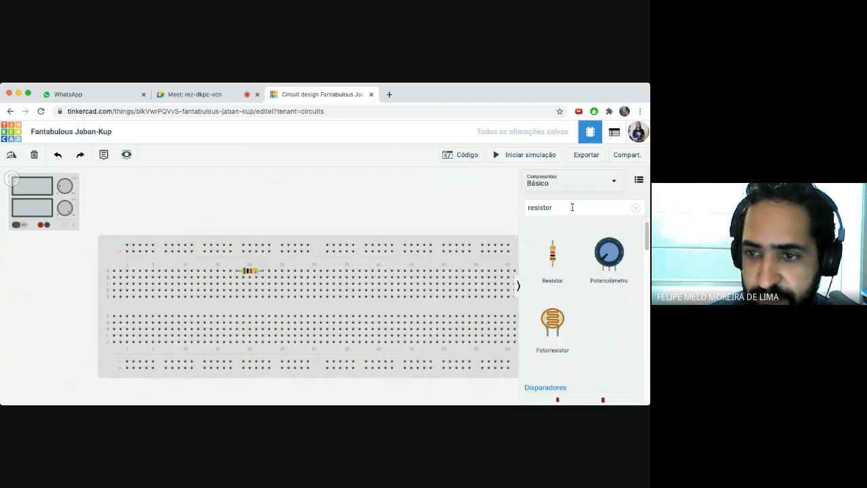
drag(571, 207, 498, 209)
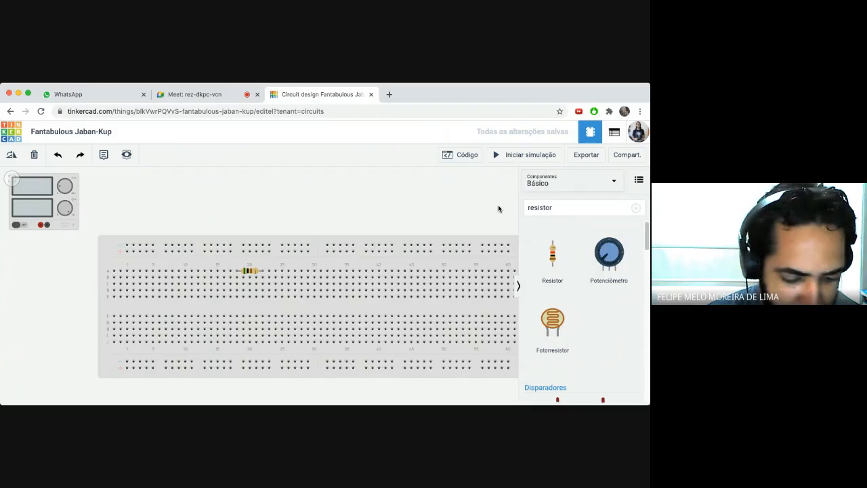
key(e)
key(e)
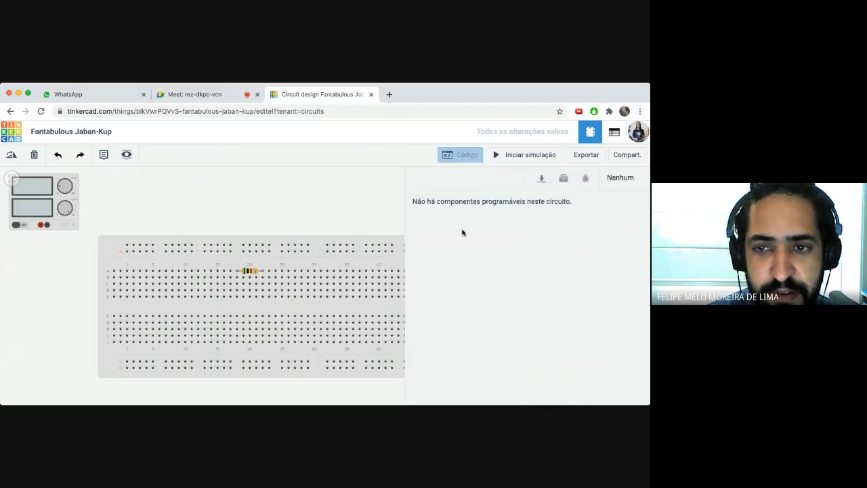
click(558, 208)
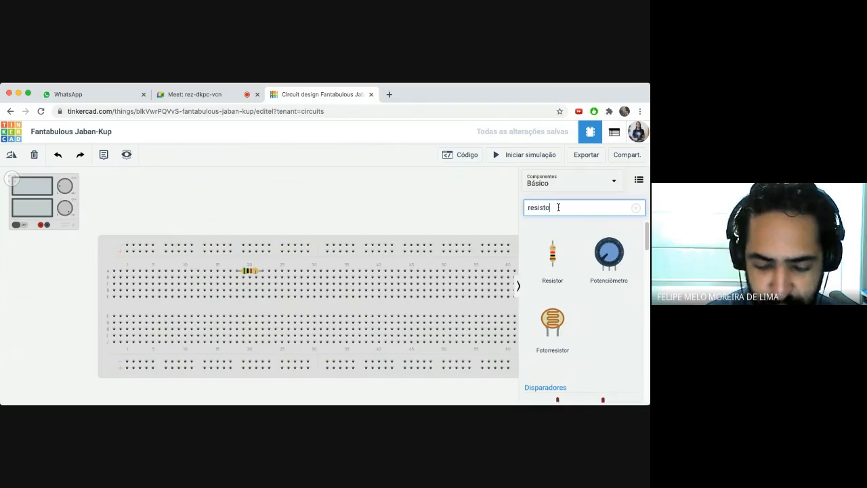
key(BackSpace)
key(BackSpace)
key(BackSpace)
key(BackSpace)
key(BackSpace)
key(BackSpace)
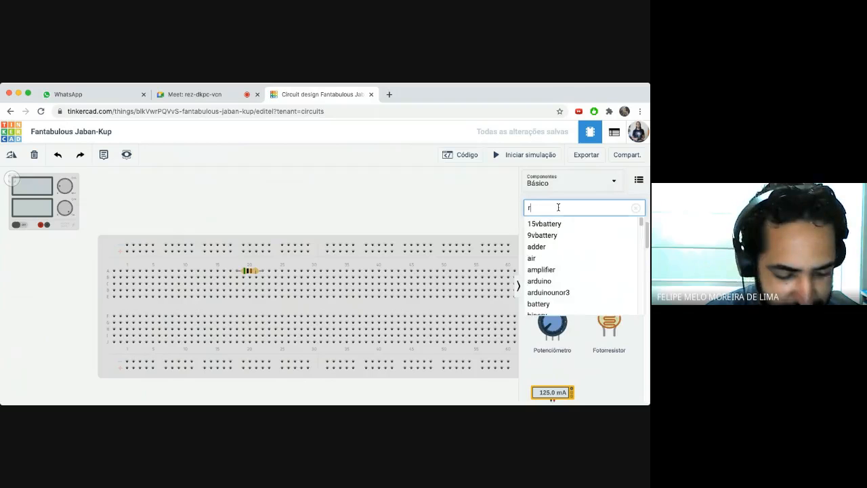
key(BackSpace)
text(led)
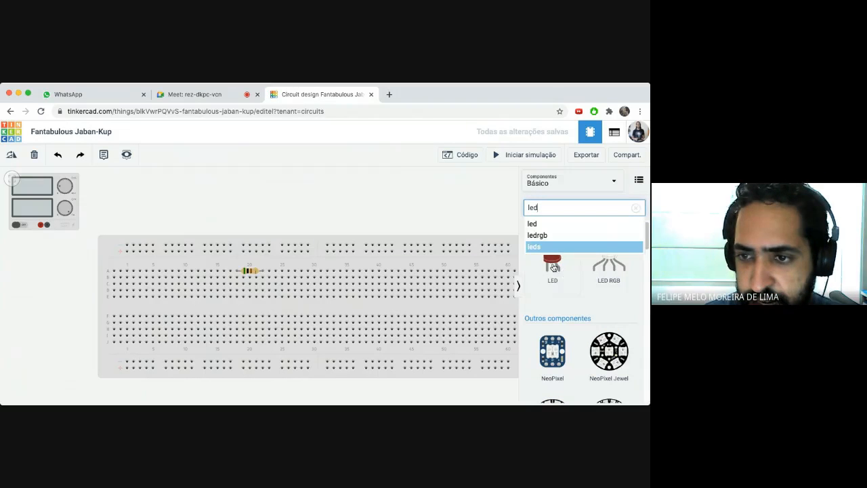
drag(554, 267, 275, 280)
click(349, 227)
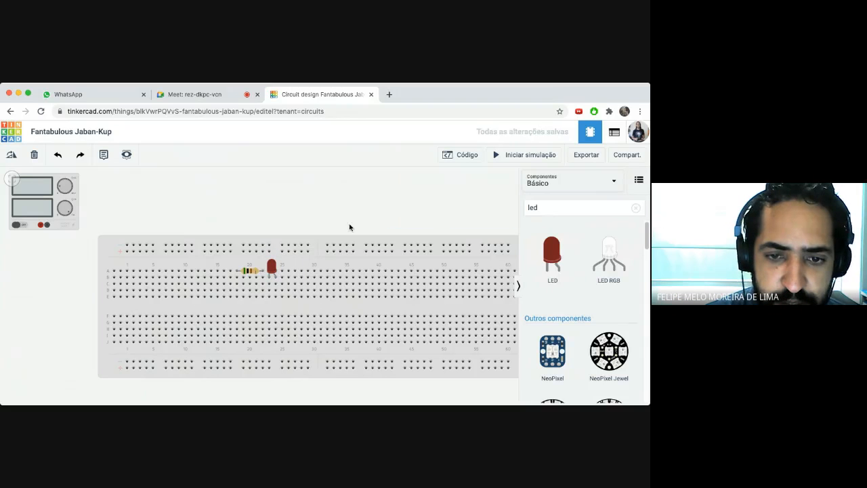
- Shift the LED along its breadboard row and move the power supply down beside the breadboard
click(272, 269)
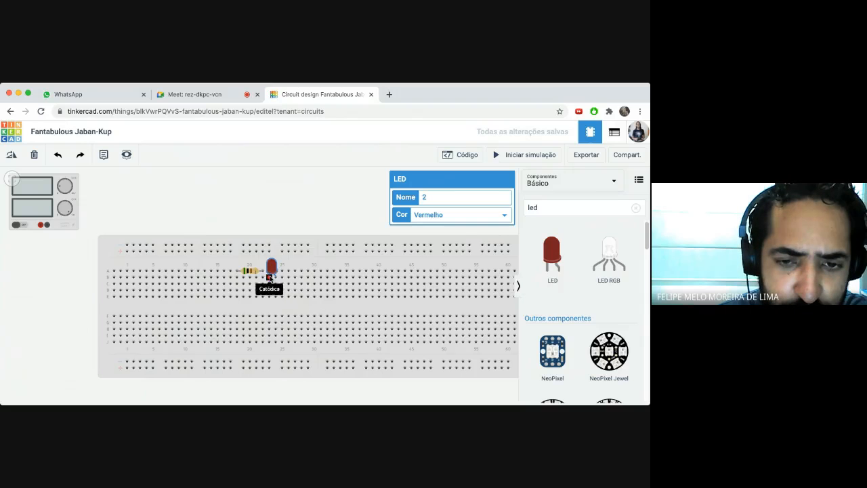
mouse_move(269, 271)
mouse_down()
mouse_move(251, 278)
mouse_move(272, 269)
mouse_move(265, 262)
mouse_up()
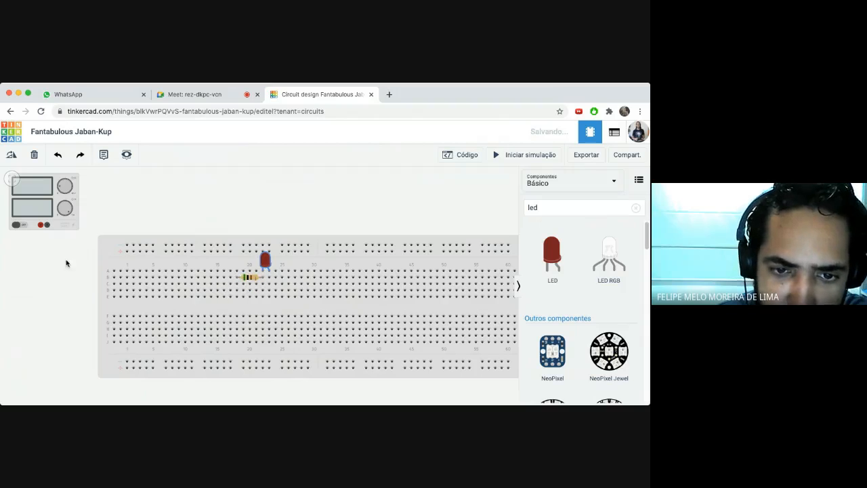
drag(39, 202, 46, 231)
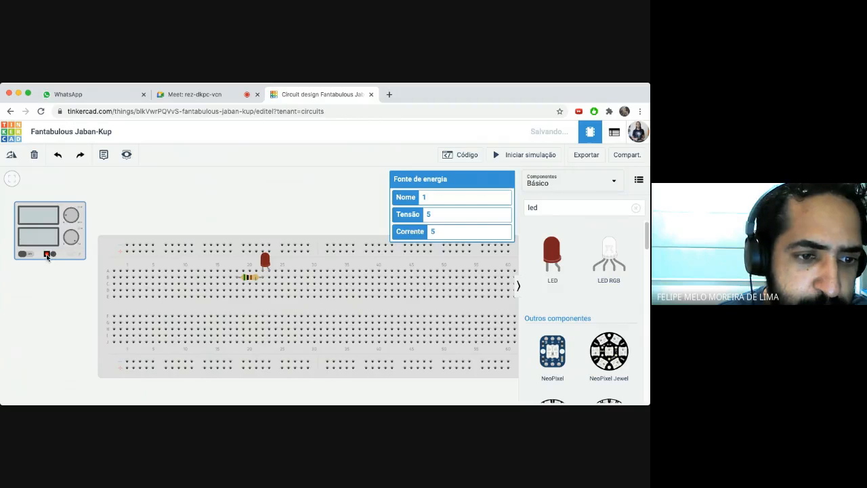
- Route a wire from the supply's positive terminal to the breadboard, then delete it as misrouted
click(47, 255)
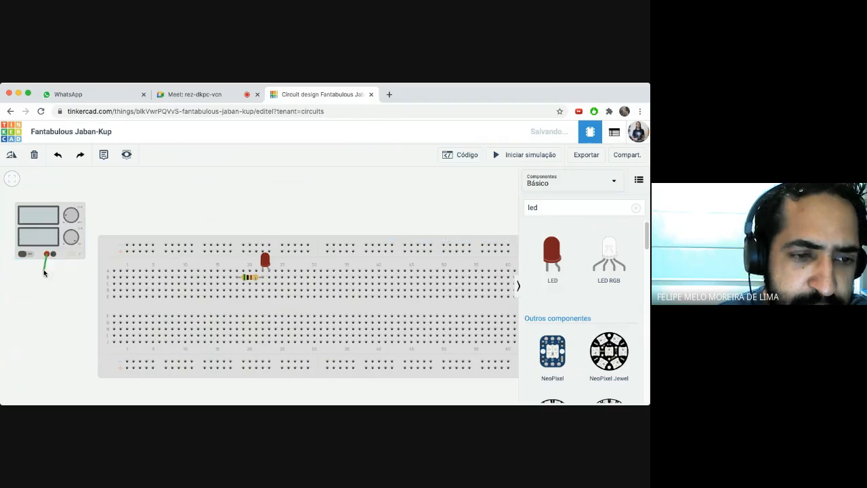
click(47, 309)
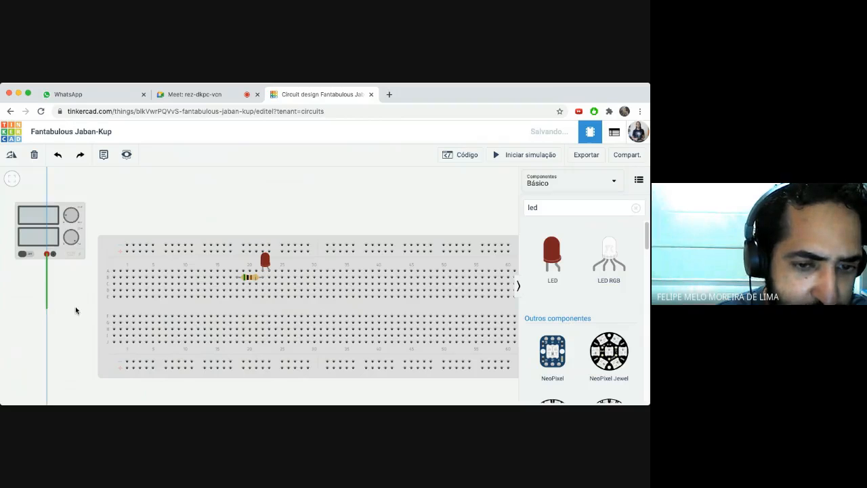
click(235, 306)
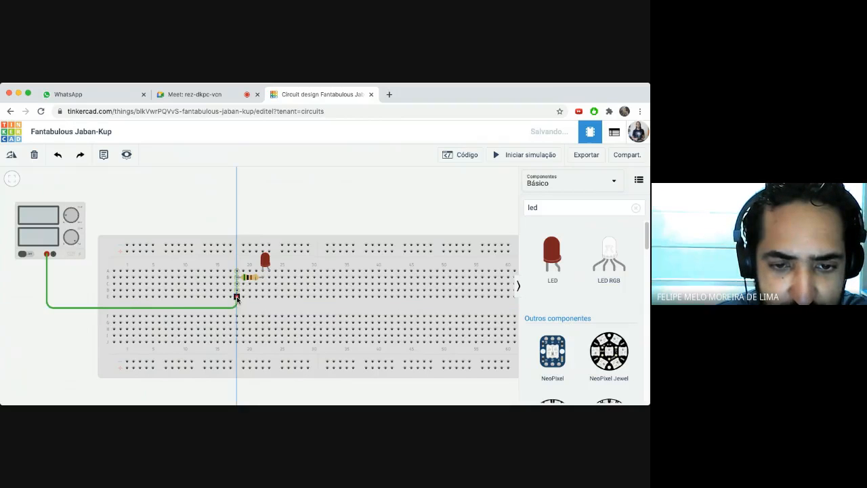
click(236, 296)
click(75, 277)
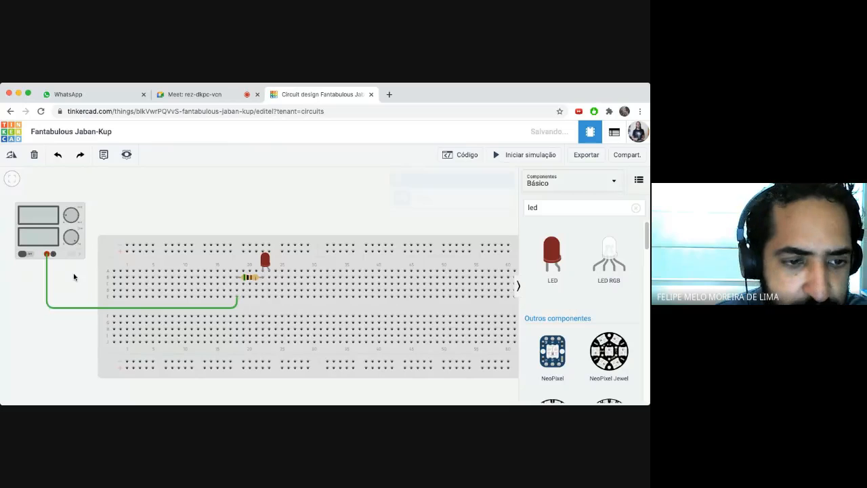
click(74, 307)
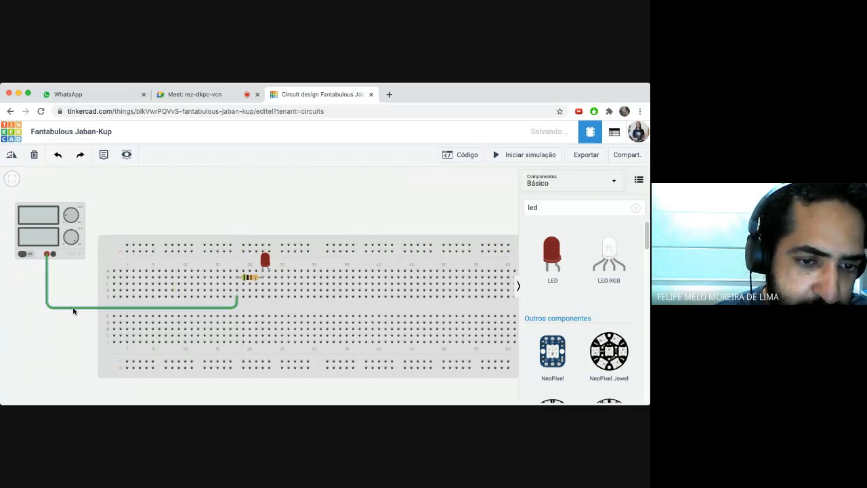
key(Delete)
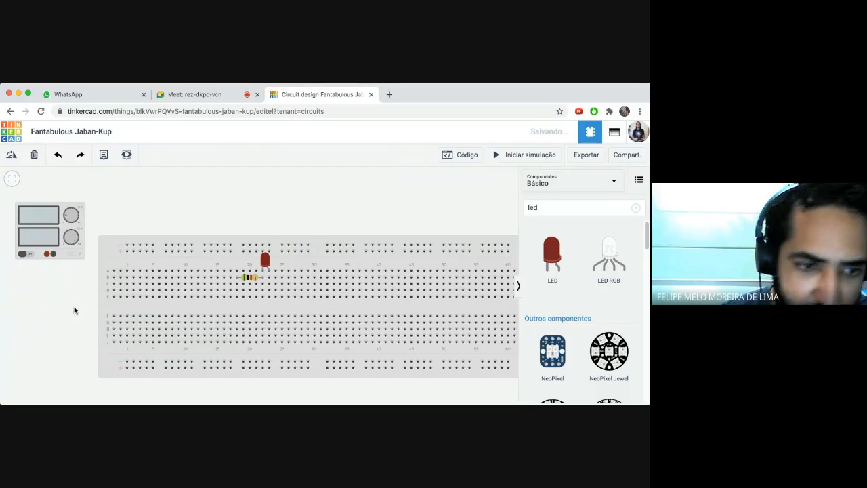
- Redraw the wire from the positive terminal directly to the breadboard's top power rail
click(47, 255)
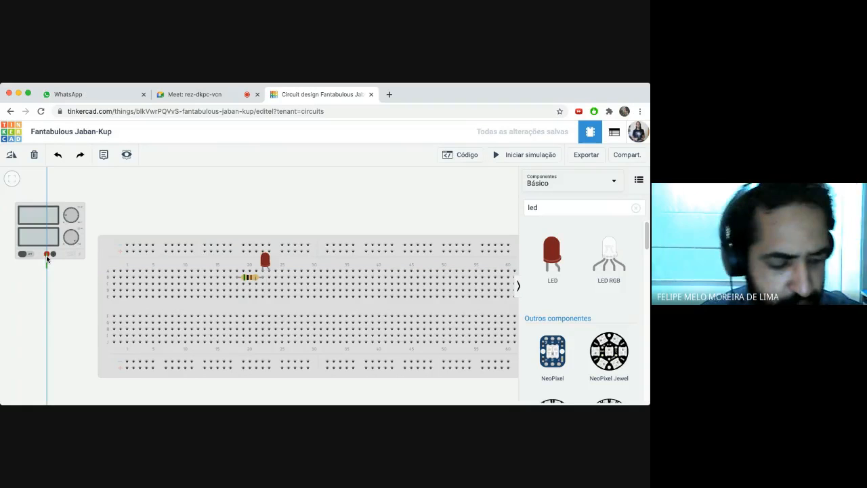
key(Escape)
click(47, 255)
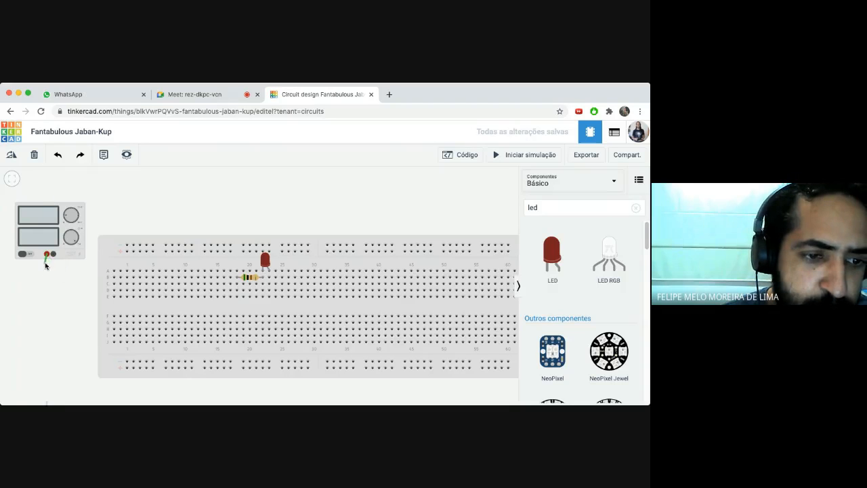
click(46, 264)
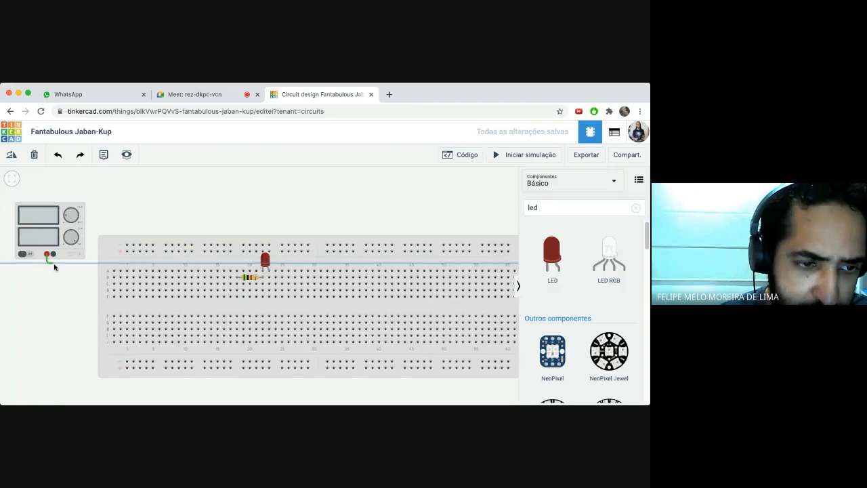
click(127, 252)
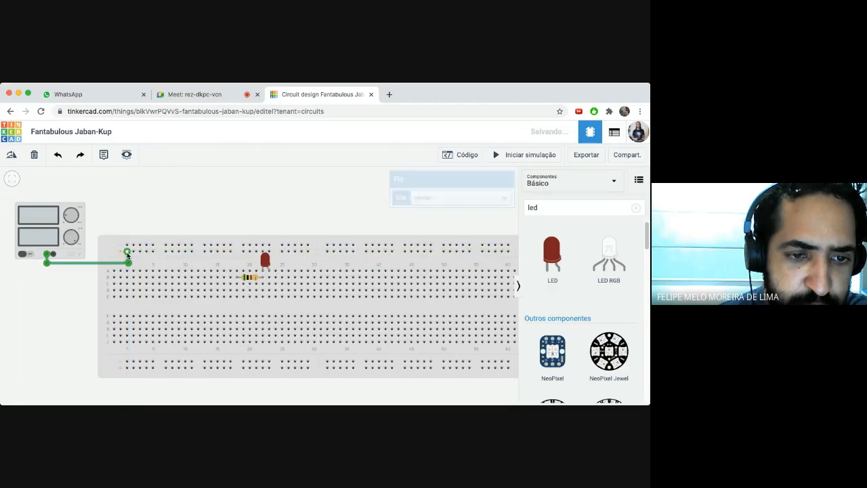
- Wire the supply's negative terminal to the top rail and recolour the positive wire red
click(53, 254)
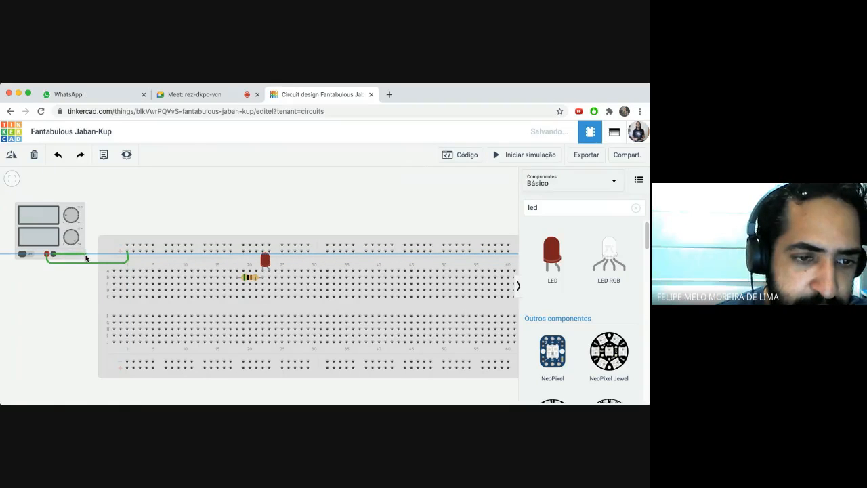
click(126, 245)
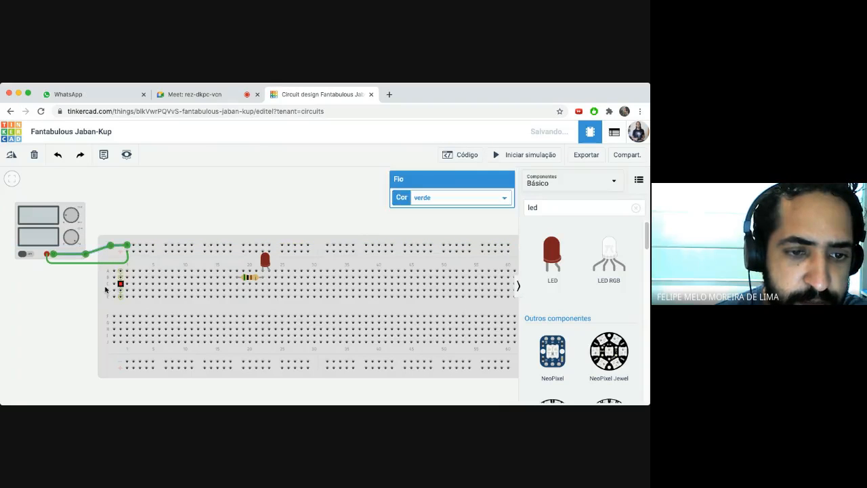
click(117, 214)
click(72, 266)
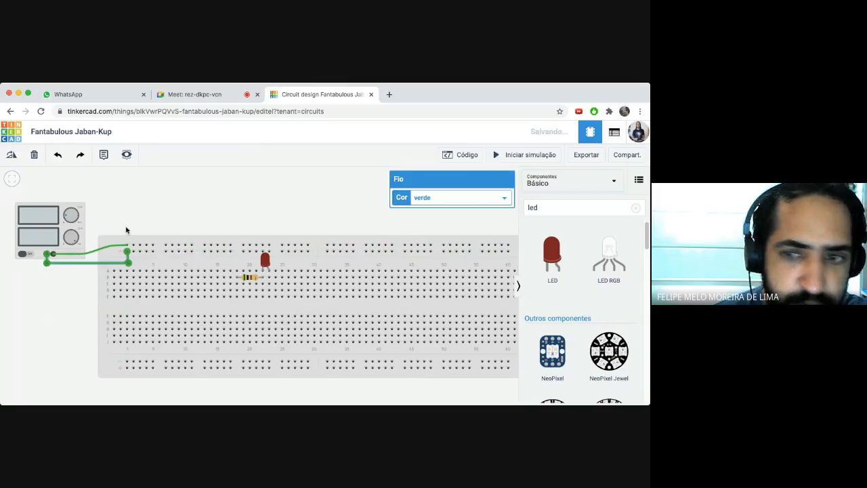
click(431, 172)
click(92, 251)
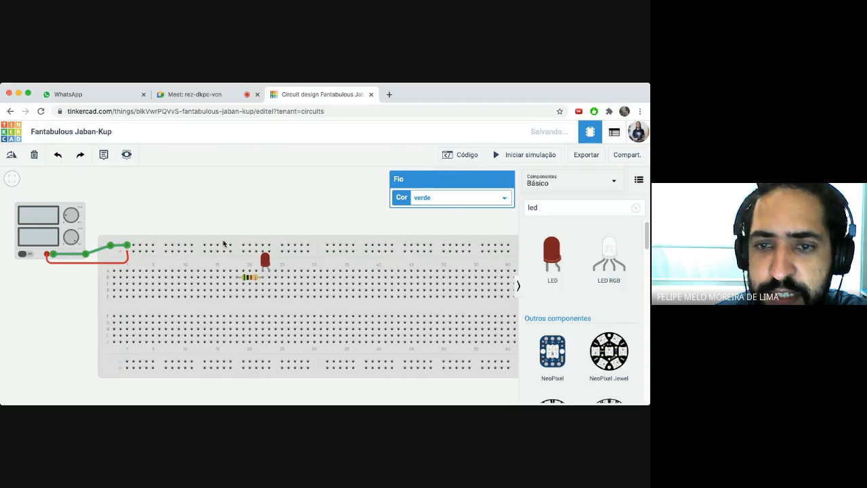
click(239, 213)
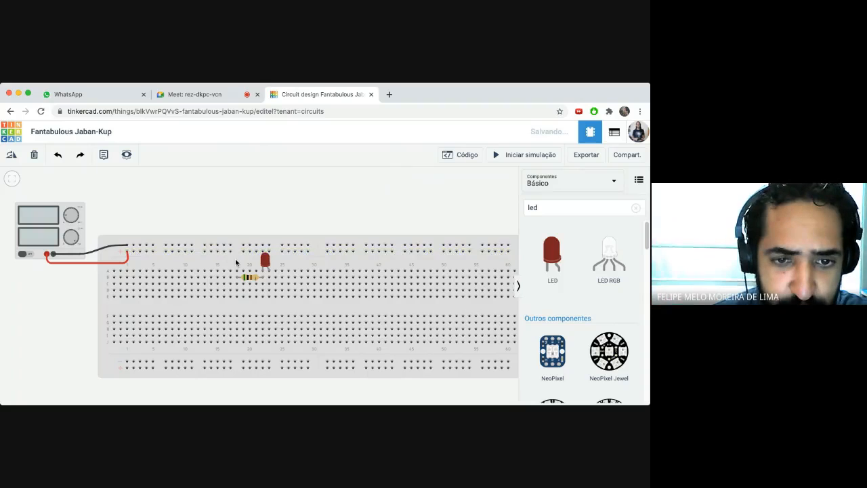
- Draw a wire between the LED's anode and the top rail and check it
click(269, 273)
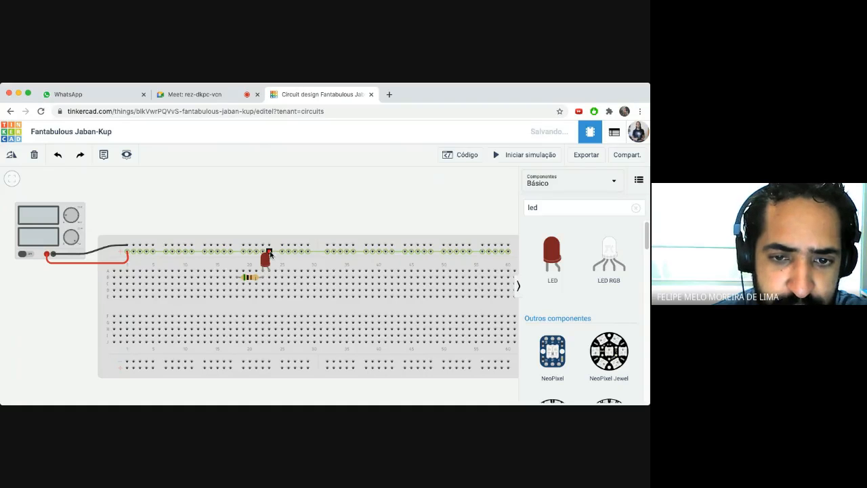
click(269, 256)
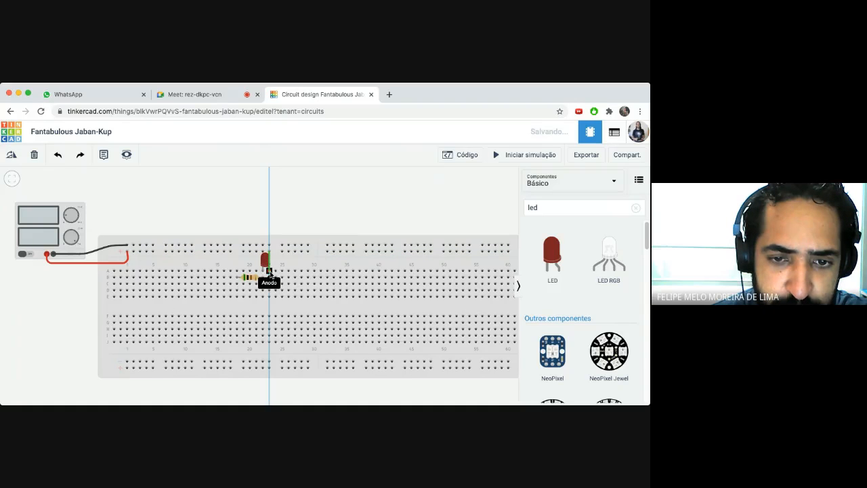
click(270, 273)
click(293, 264)
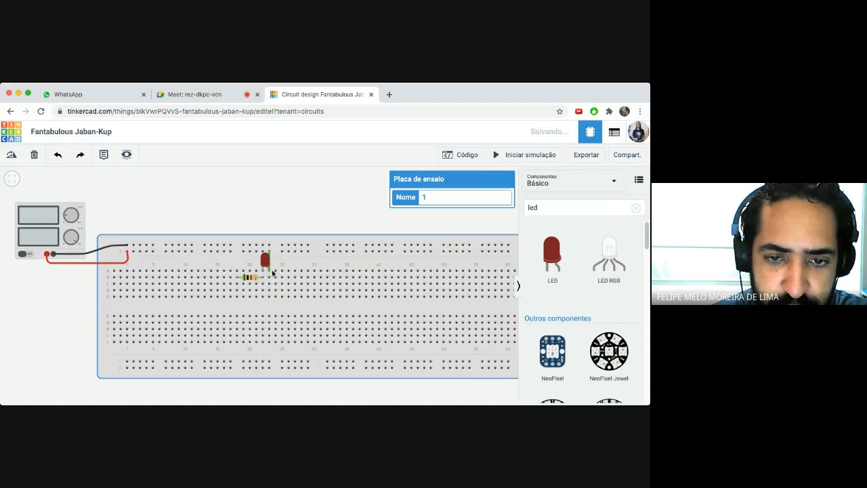
click(269, 256)
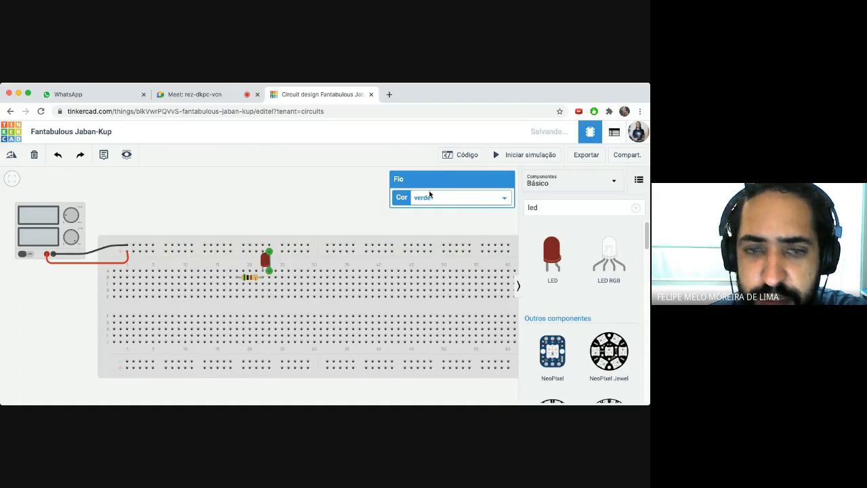
click(321, 262)
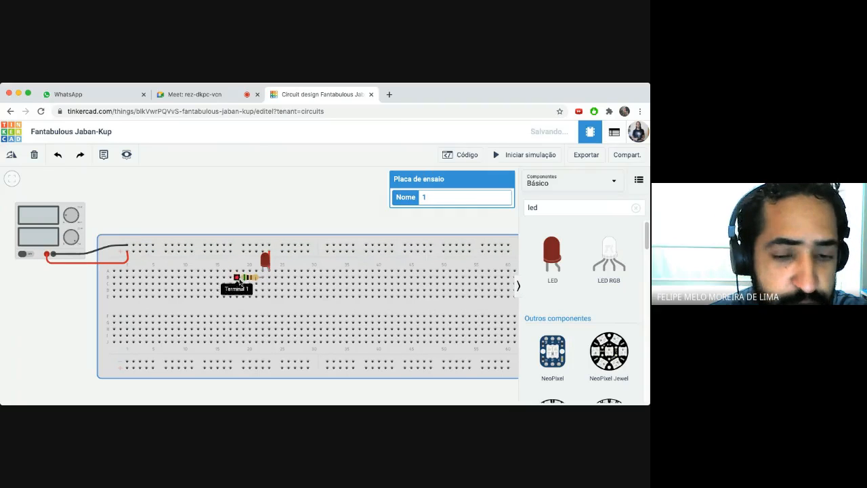
- Run a jumper from a top-rail hole down to the resistor's left-end column
click(230, 246)
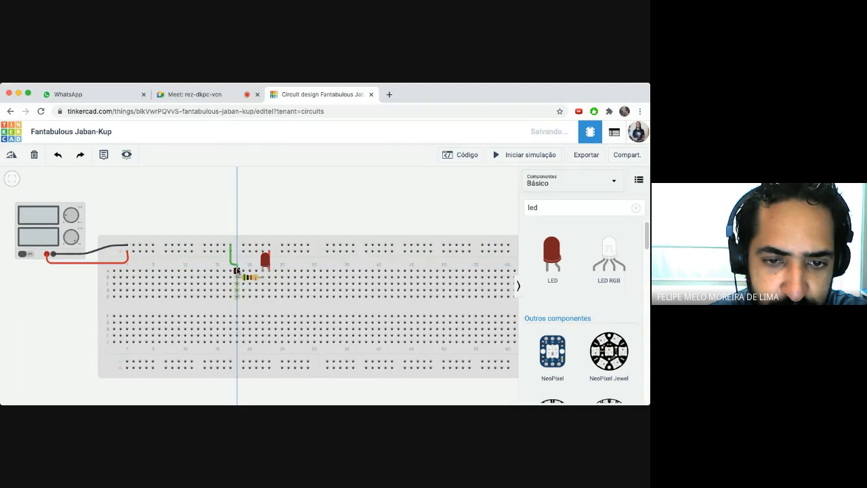
click(236, 271)
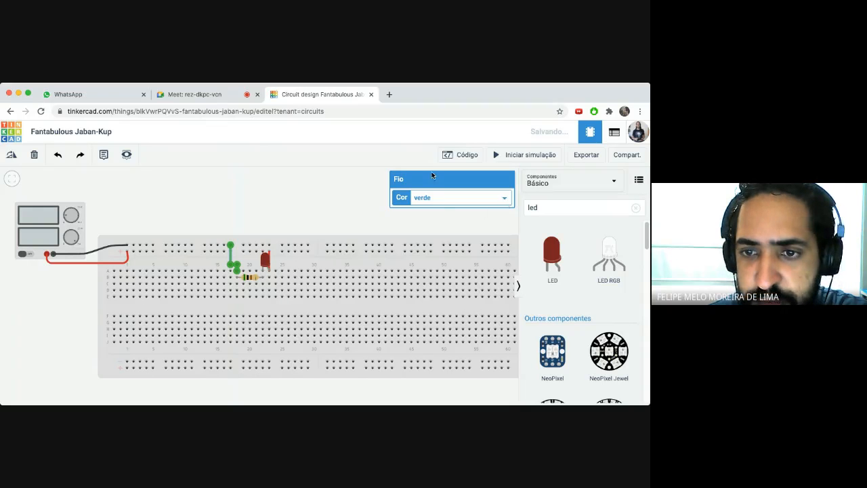
click(280, 212)
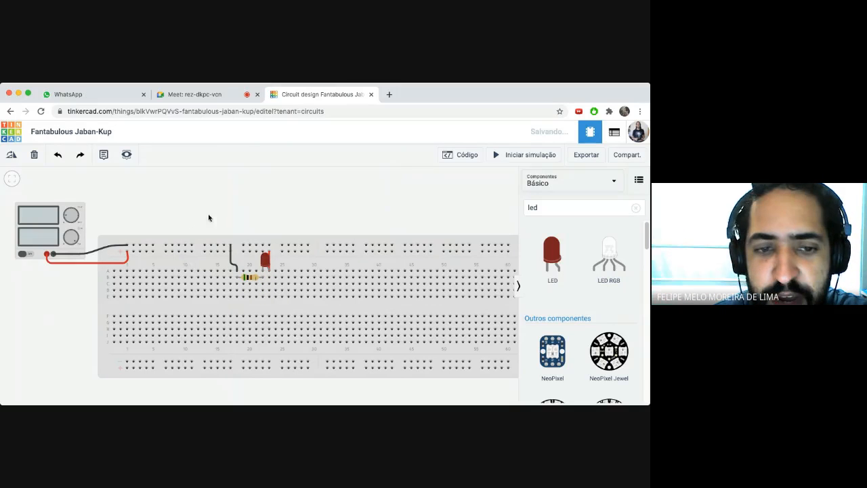
- Start the simulation (supply reads 5.00 V, 6.12 mA) and clear 'led' from the component search
click(498, 156)
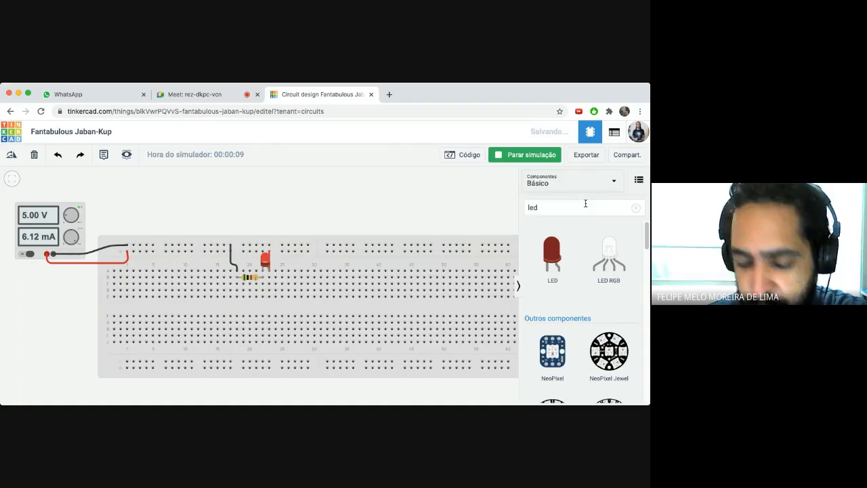
drag(552, 204, 527, 205)
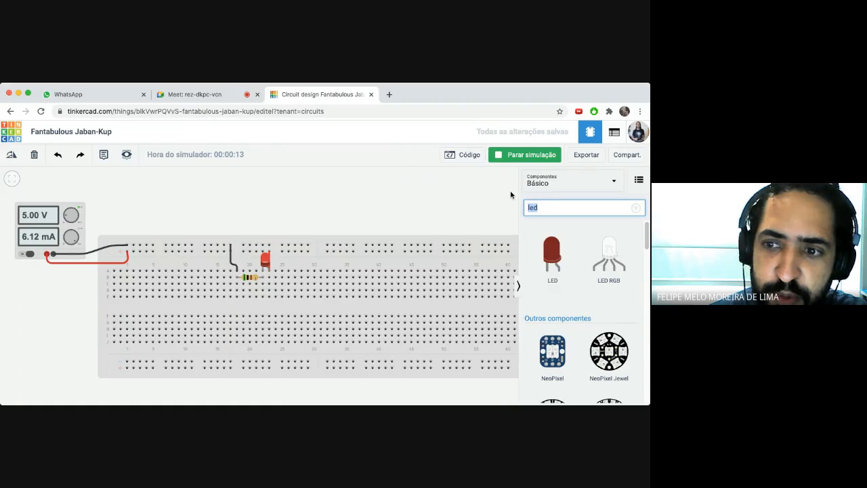
key(BackSpace)
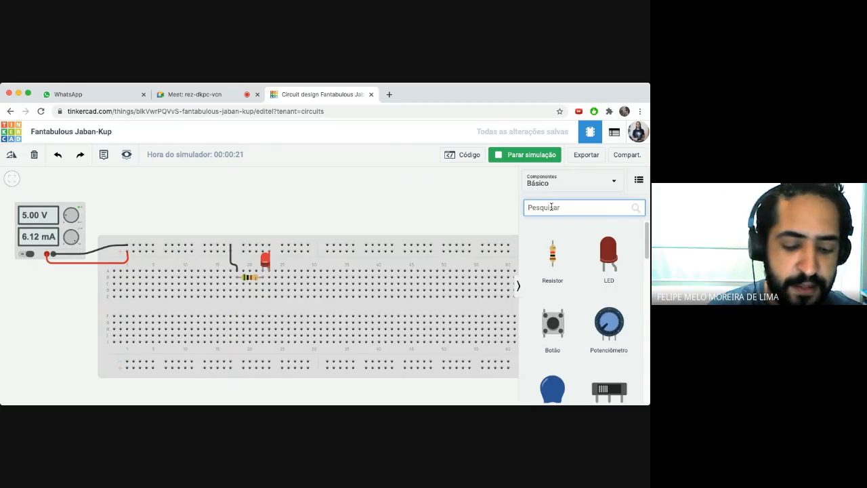
- Search 'mul' and place a Multímetro above the breadboard, then check its properties
text(mul)
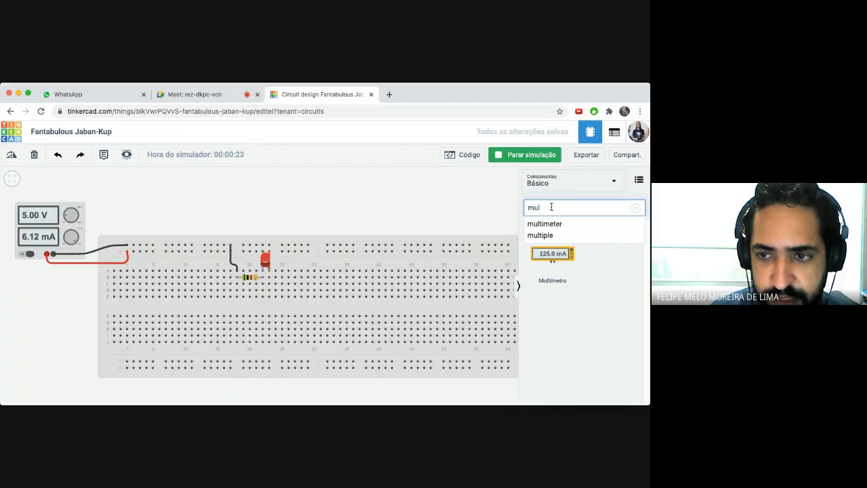
drag(552, 254, 231, 214)
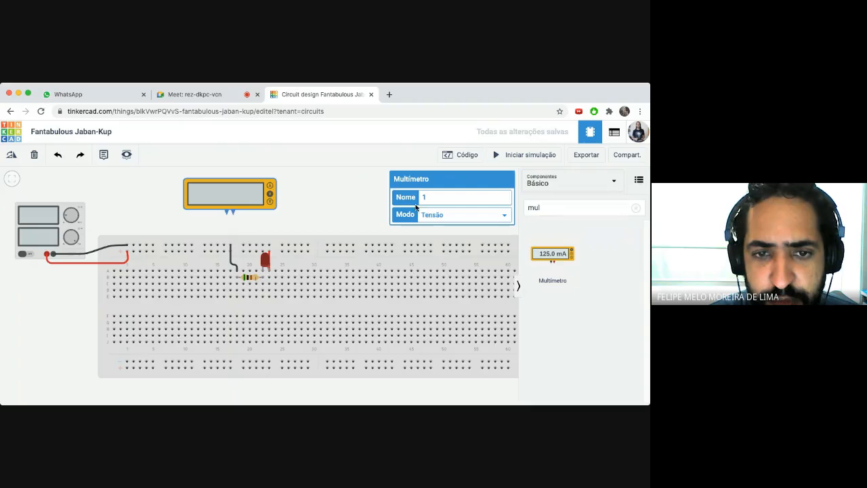
click(335, 196)
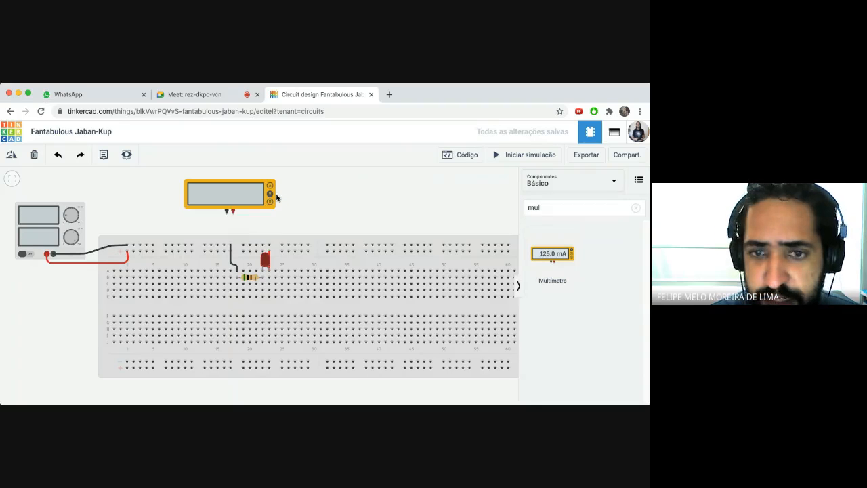
click(226, 195)
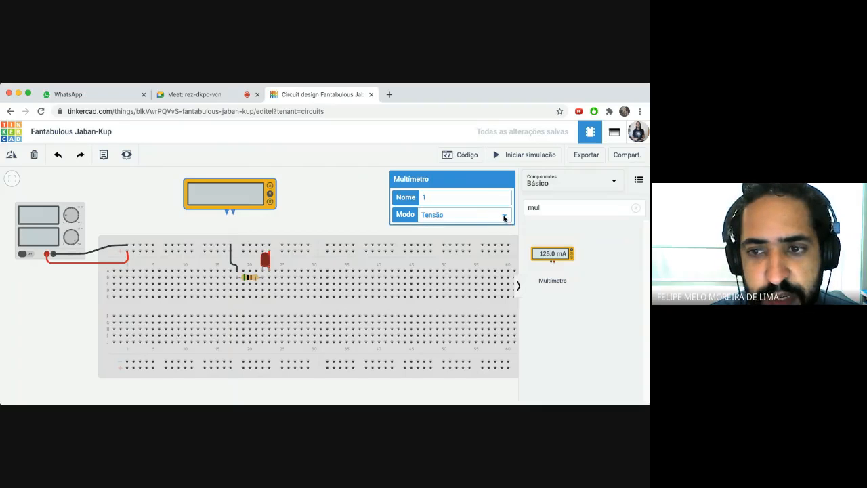
double_click(426, 197)
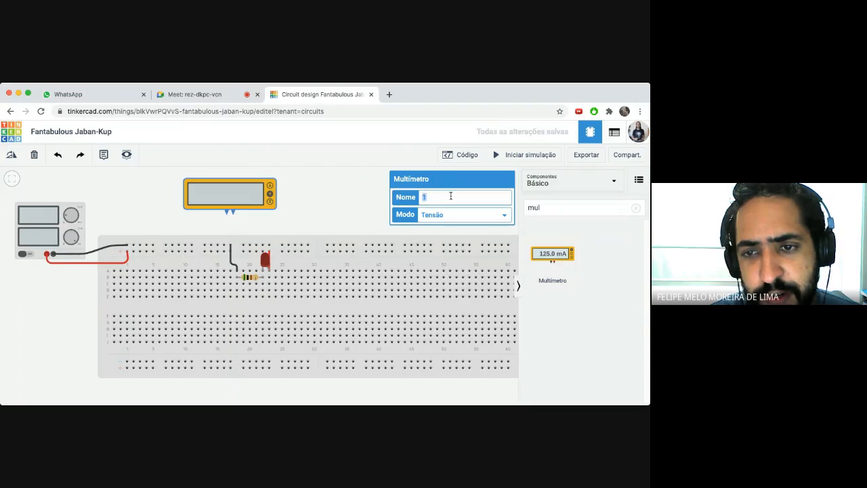
click(379, 196)
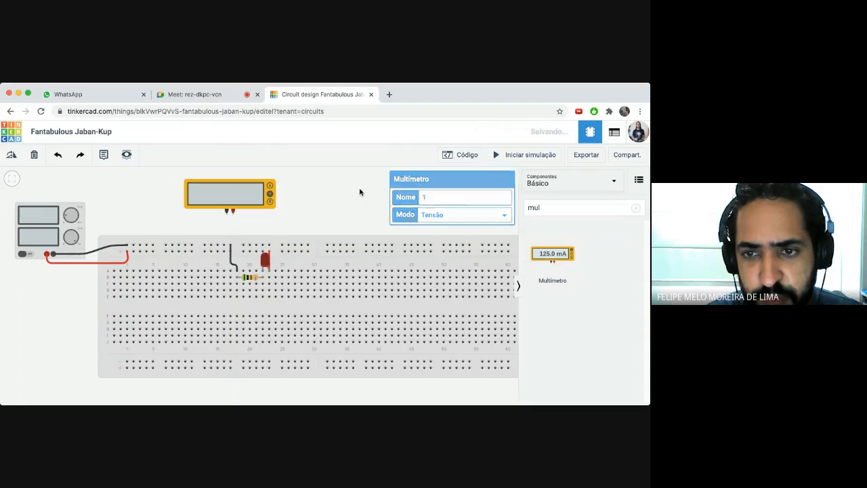
- Try the resistance and current modes, return the meter to Tensão, and nudge it into place
click(252, 196)
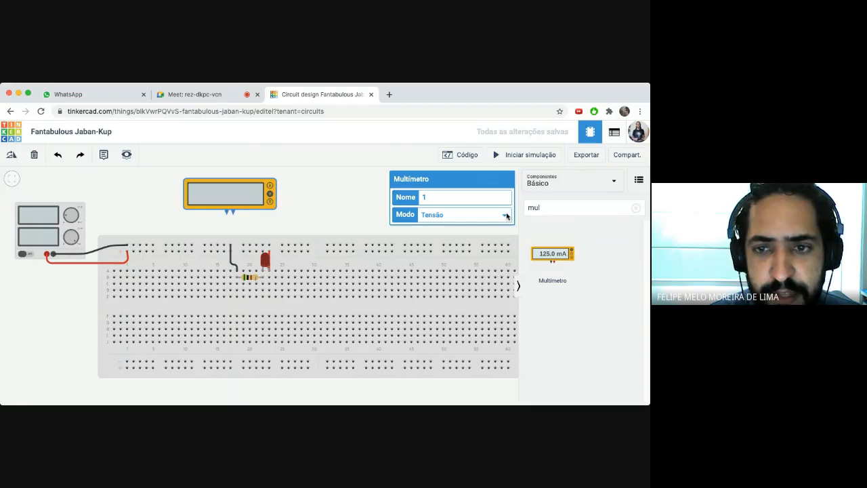
click(443, 226)
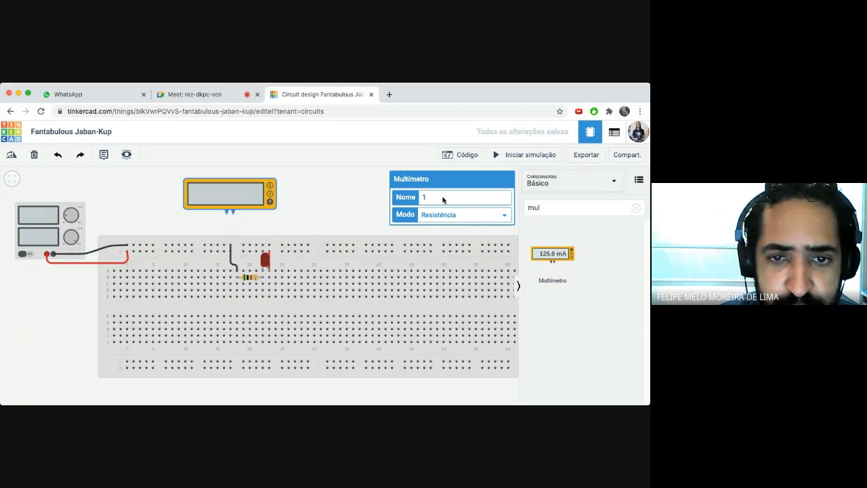
click(270, 186)
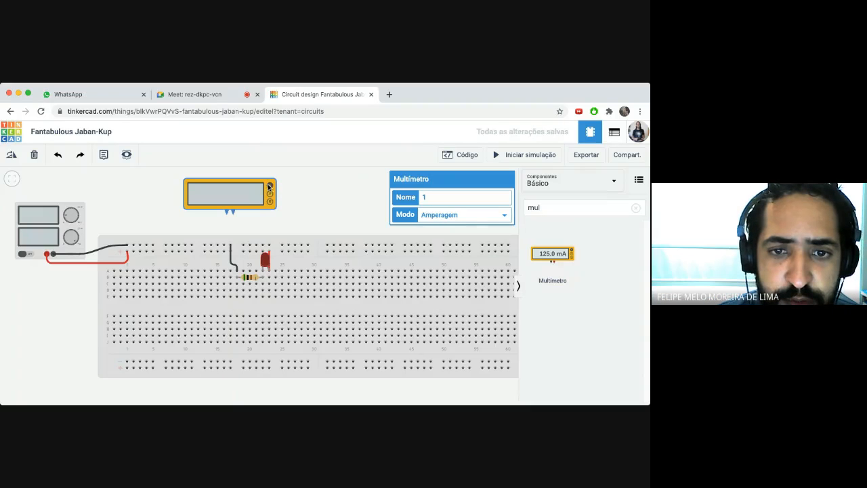
click(455, 227)
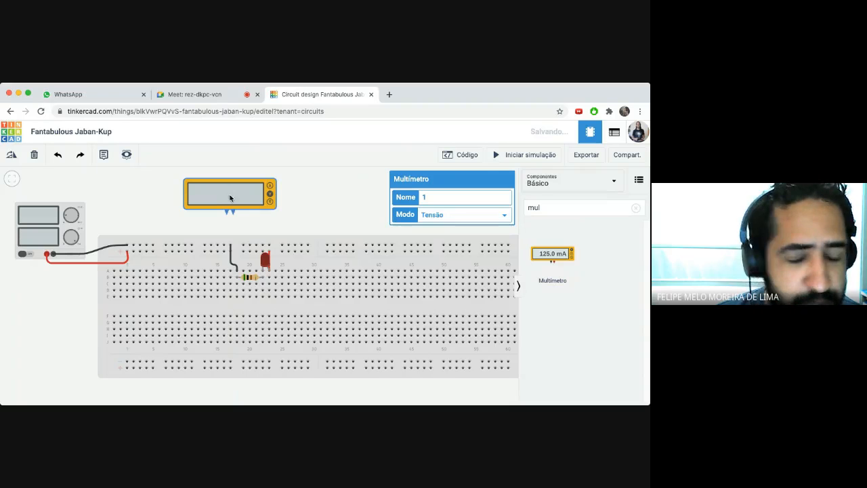
drag(232, 197, 243, 201)
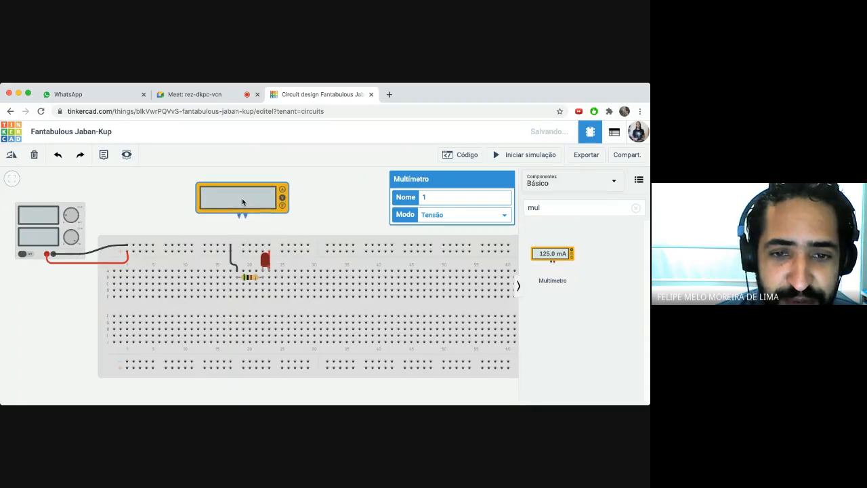
click(299, 198)
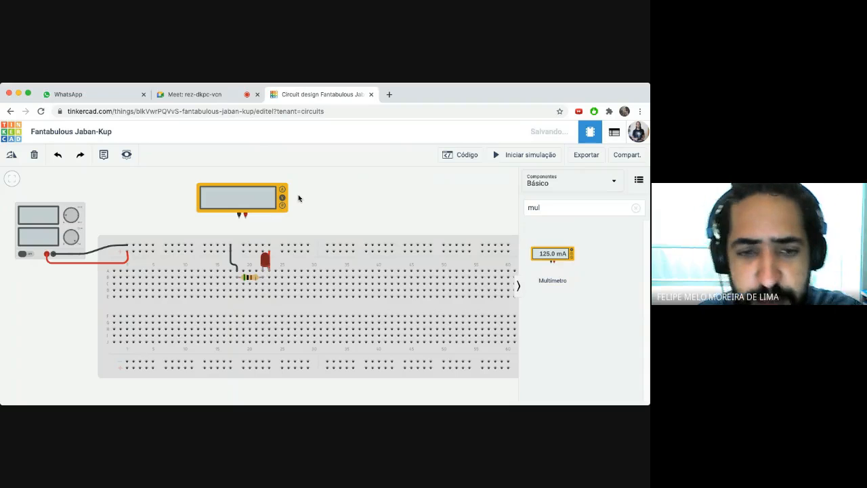
mouse_move(227, 204)
mouse_down()
mouse_move(237, 190)
mouse_move(230, 187)
mouse_up()
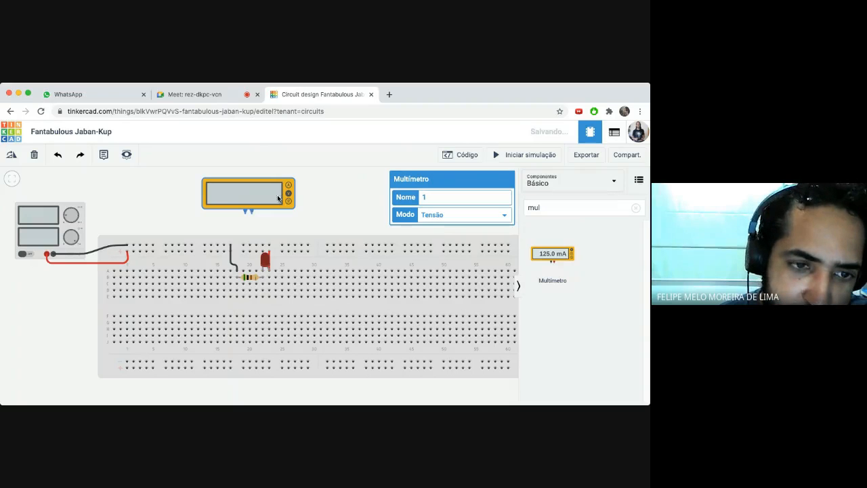
click(326, 195)
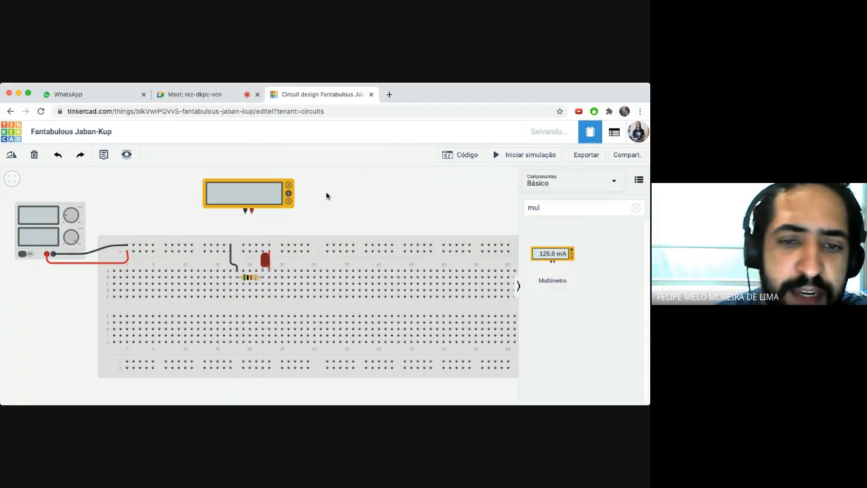
- Connect the multimeter's negative probe to resistor Terminal 1 and its positive probe to Terminal 2
click(258, 195)
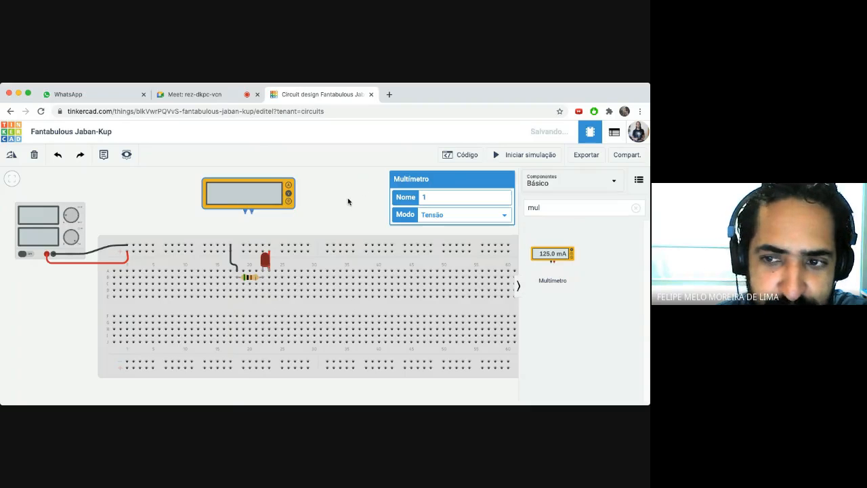
click(245, 214)
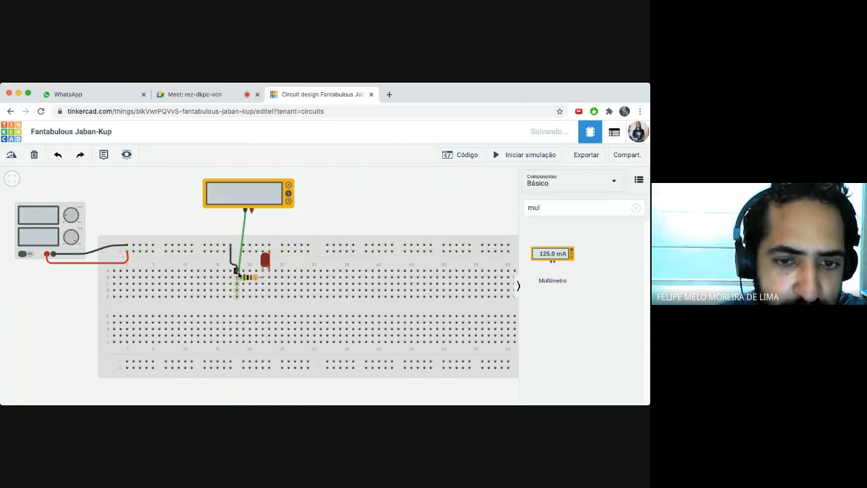
click(237, 277)
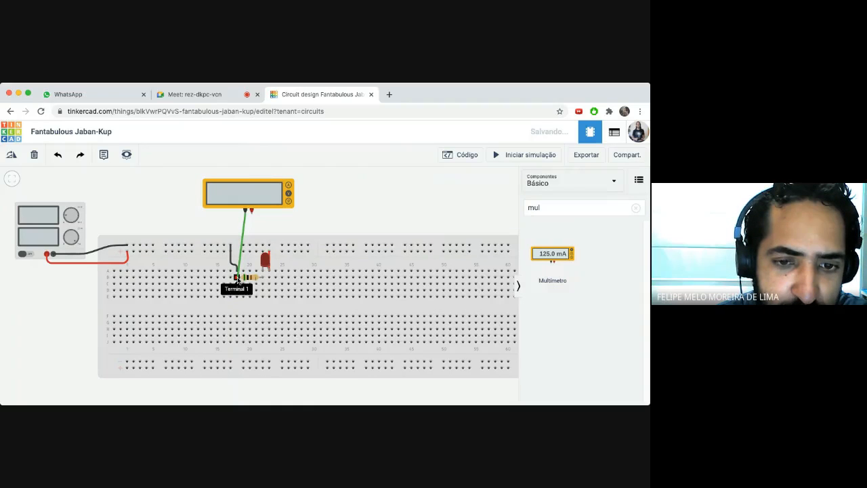
click(252, 214)
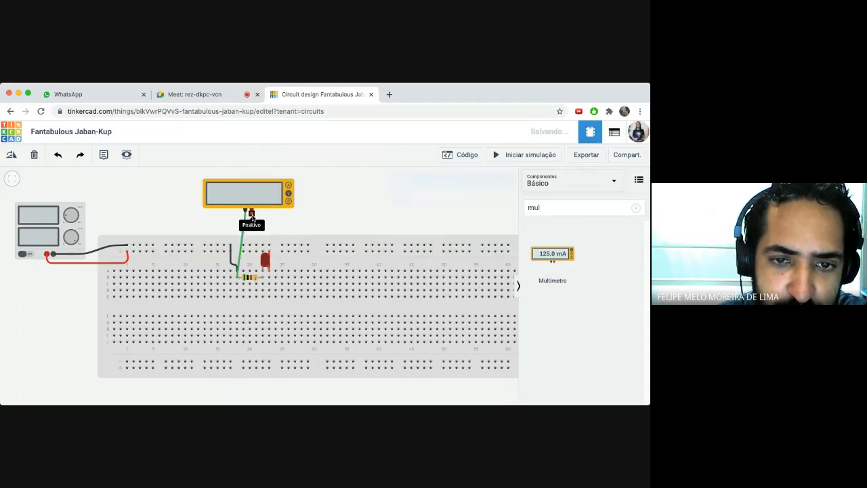
click(262, 277)
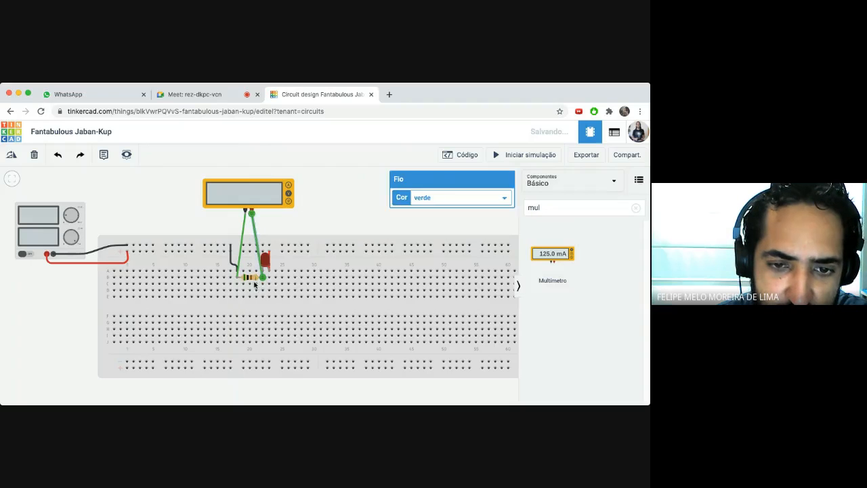
click(290, 223)
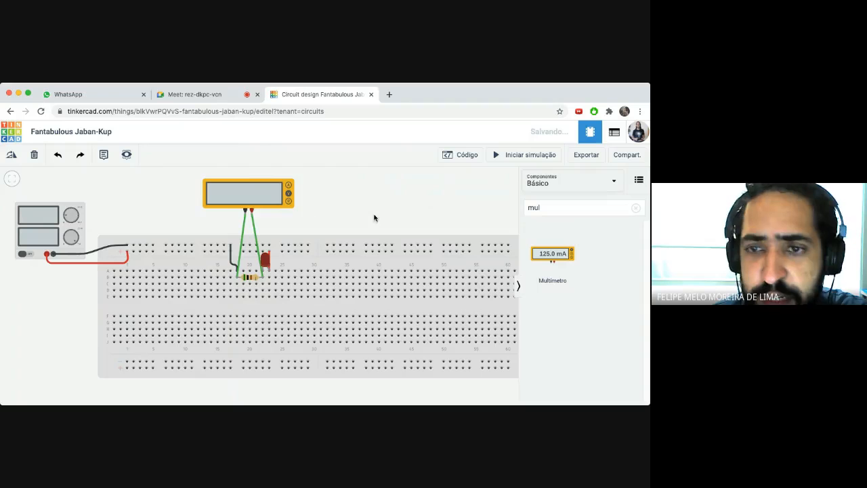
- Move one probe wire to the opposite resistor end and rerun the simulation, reading -3.06 V
click(498, 155)
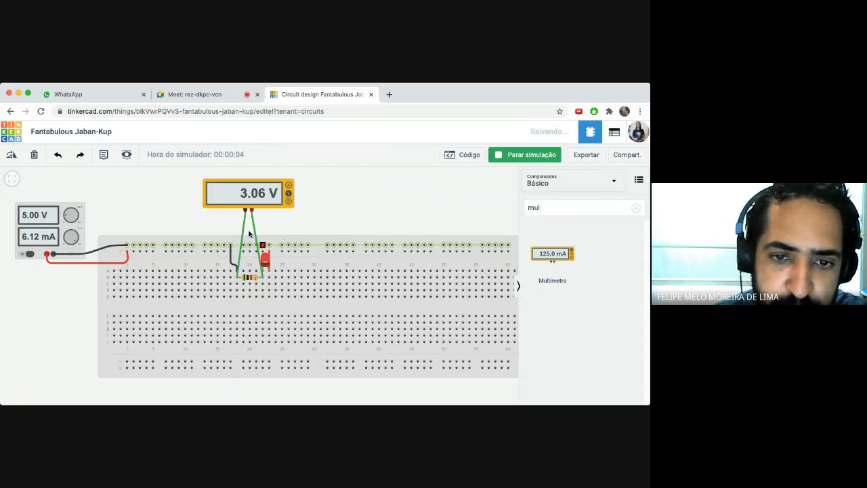
click(239, 262)
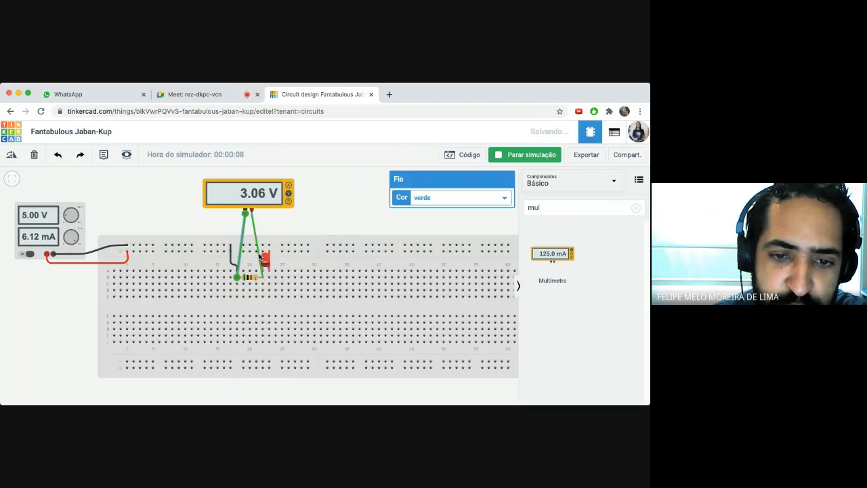
click(500, 156)
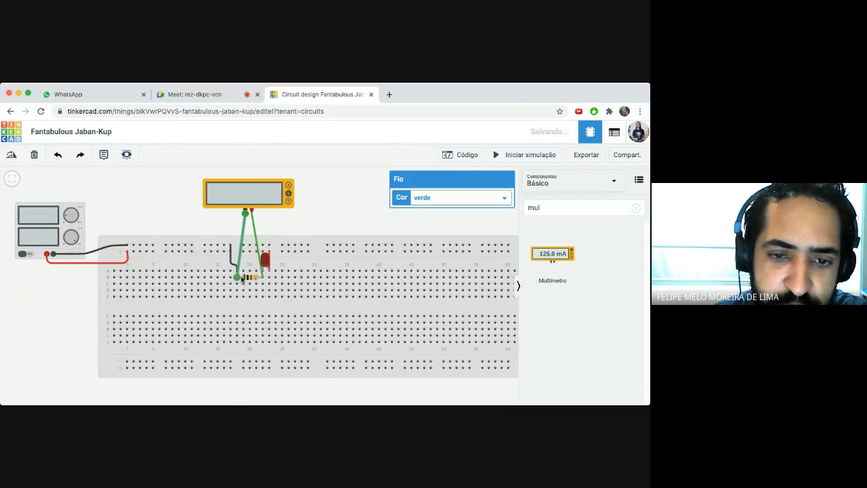
mouse_move(237, 277)
mouse_down()
mouse_move(263, 280)
mouse_move(240, 278)
mouse_up()
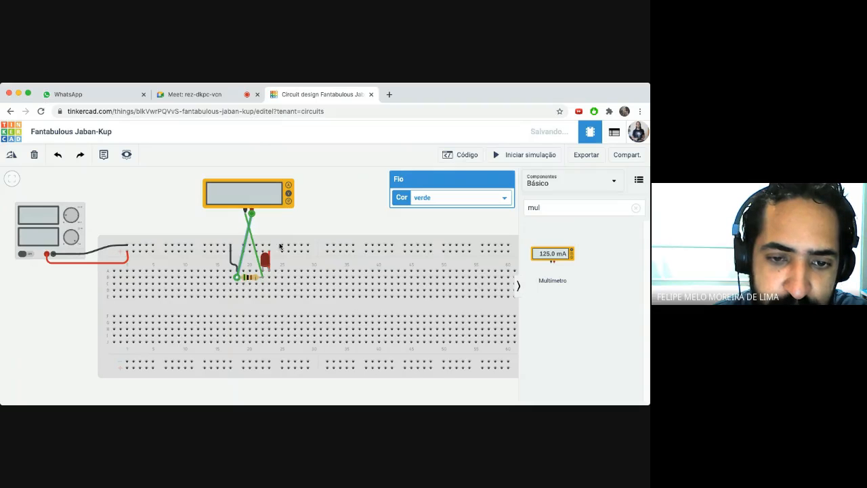
click(299, 224)
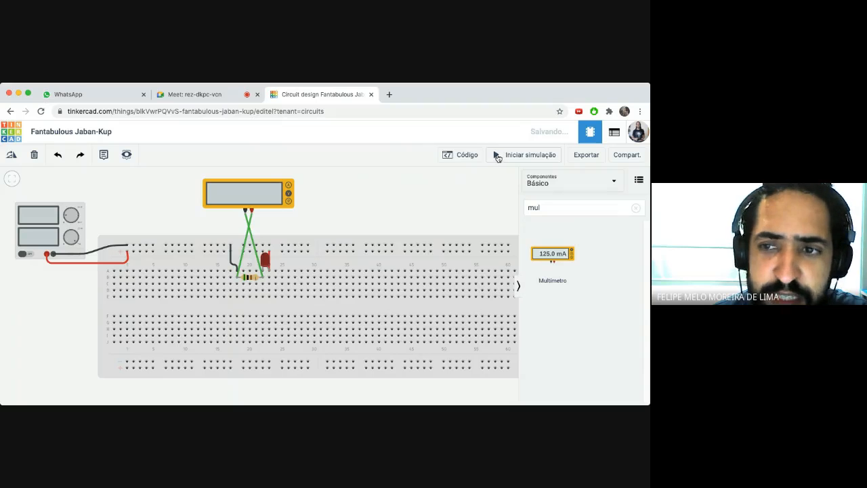
click(498, 156)
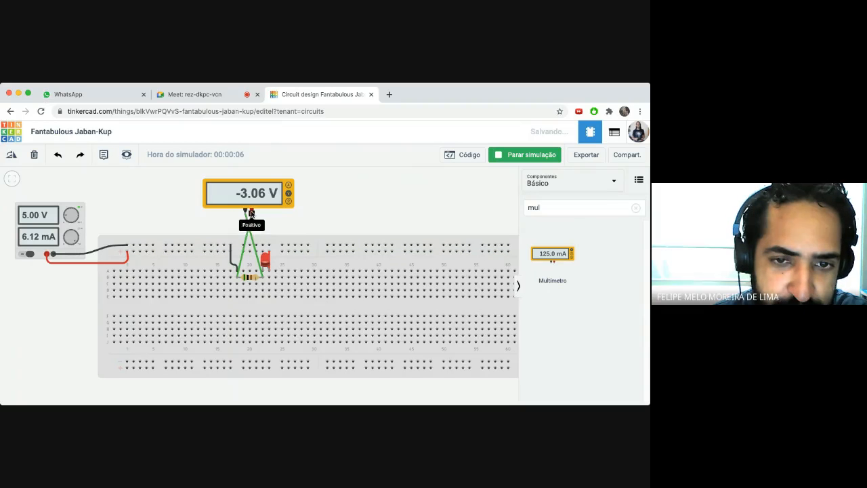
click(241, 255)
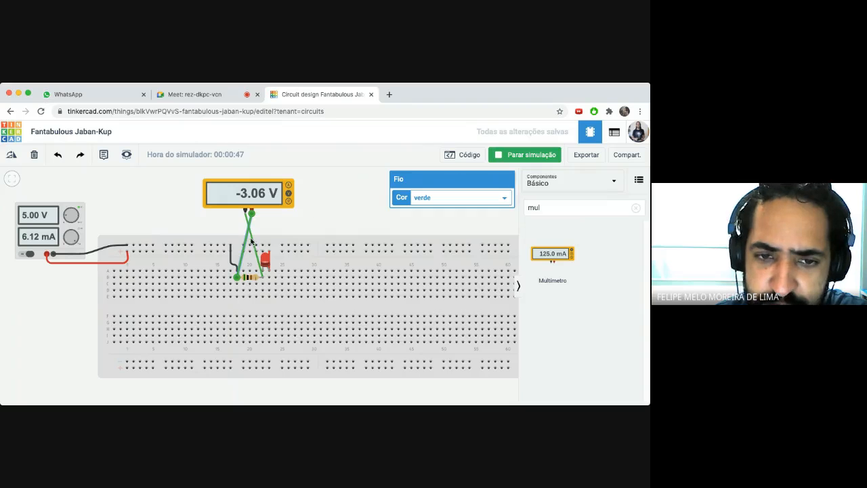
- Stop and restart the simulation so the meter shows 3.06 V across the 1 kΩ resistor
click(499, 158)
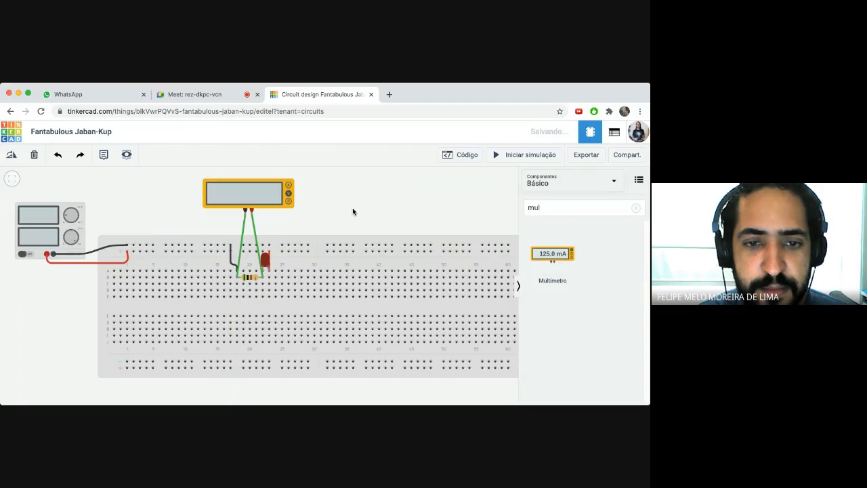
click(497, 156)
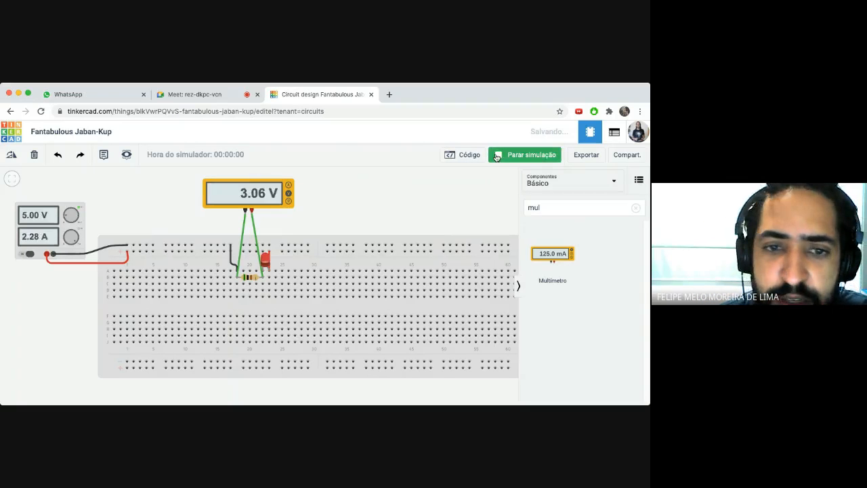
click(495, 155)
click(494, 155)
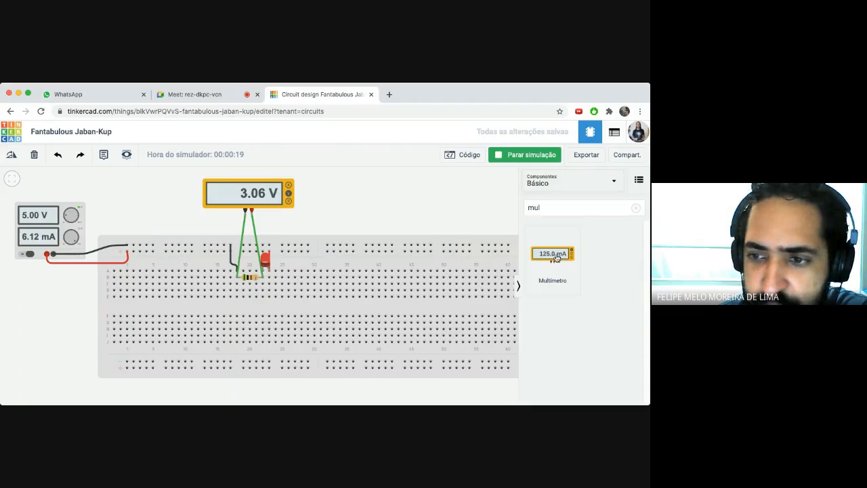
- Add a second multimeter above the breadboard and move the first one below it
drag(554, 254, 351, 215)
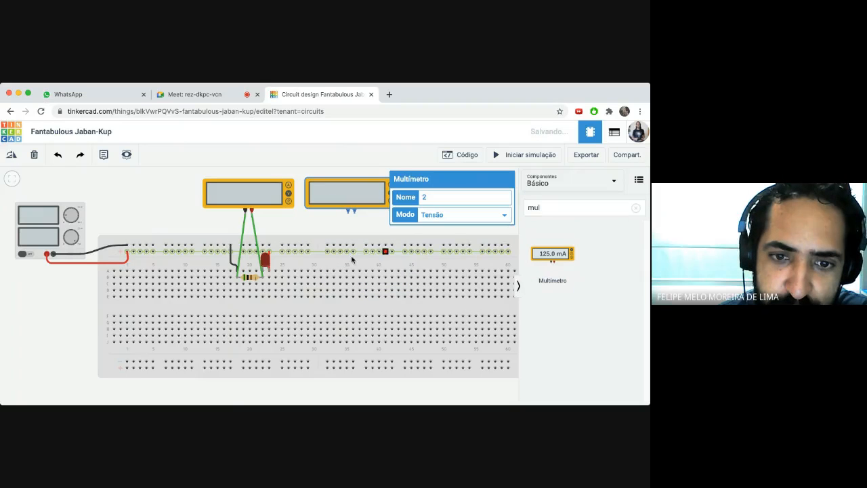
drag(256, 199, 251, 372)
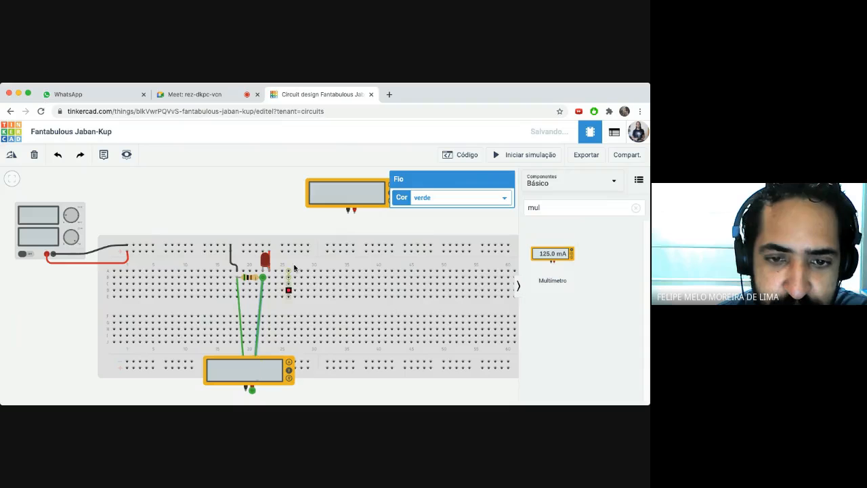
drag(329, 202, 232, 203)
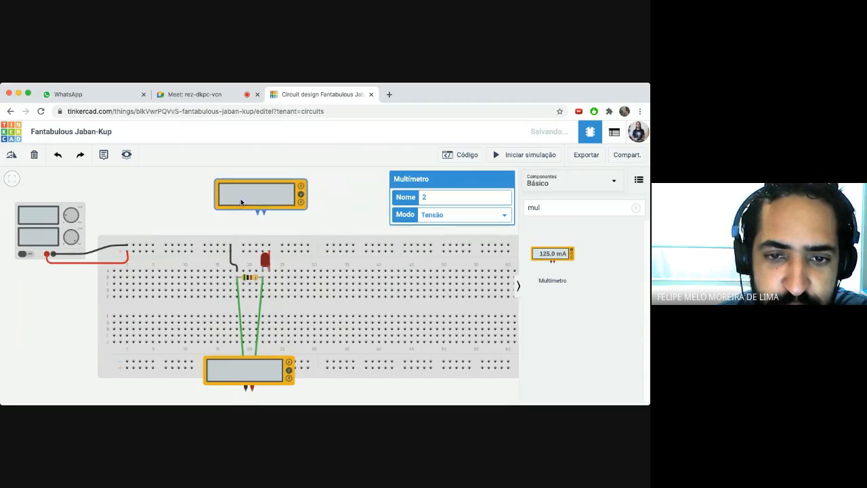
click(330, 191)
- Wire the new multimeter's negative lead into the hole beside the LED cathode
click(265, 195)
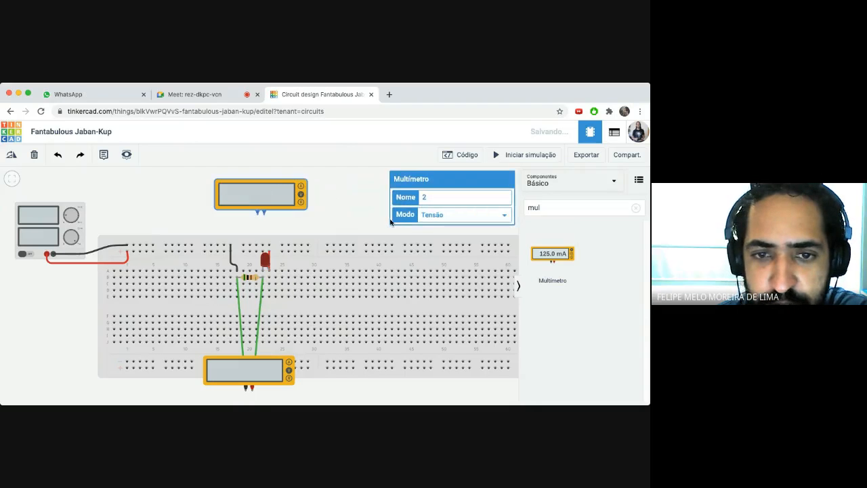
click(257, 215)
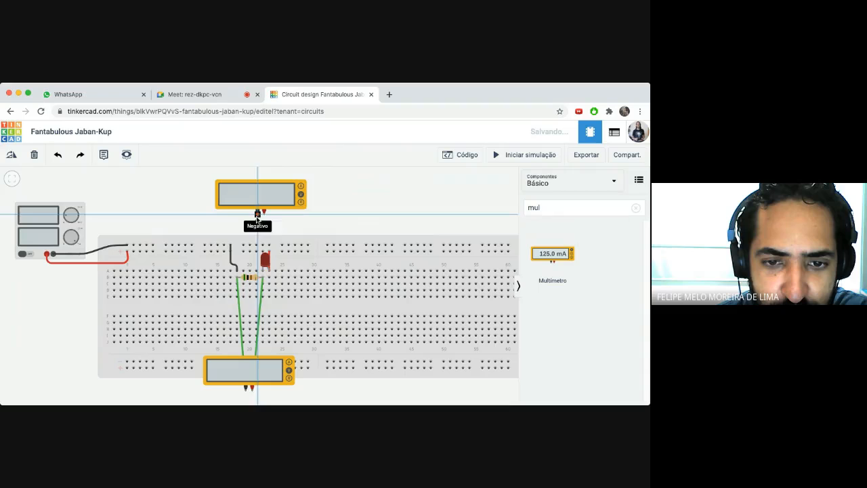
click(256, 245)
drag(256, 246, 263, 271)
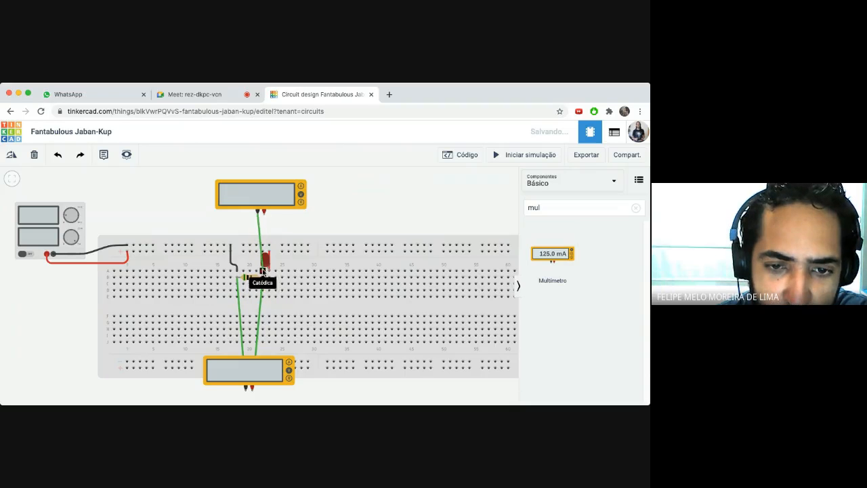
click(263, 271)
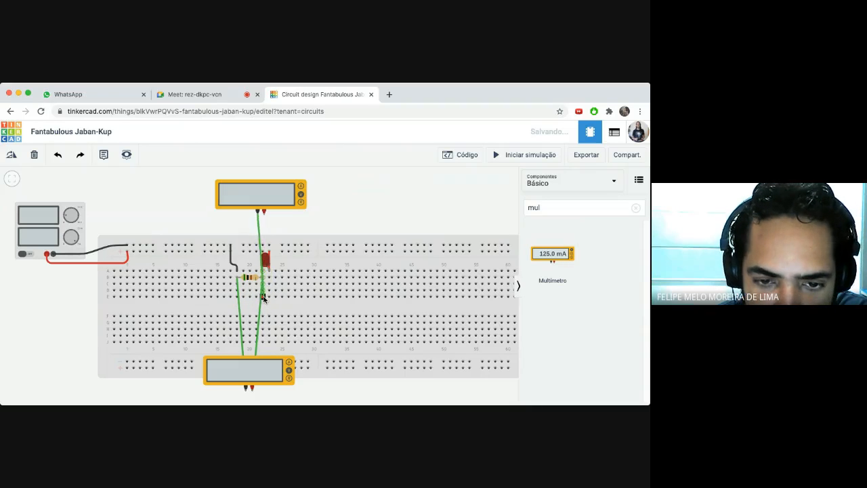
click(264, 298)
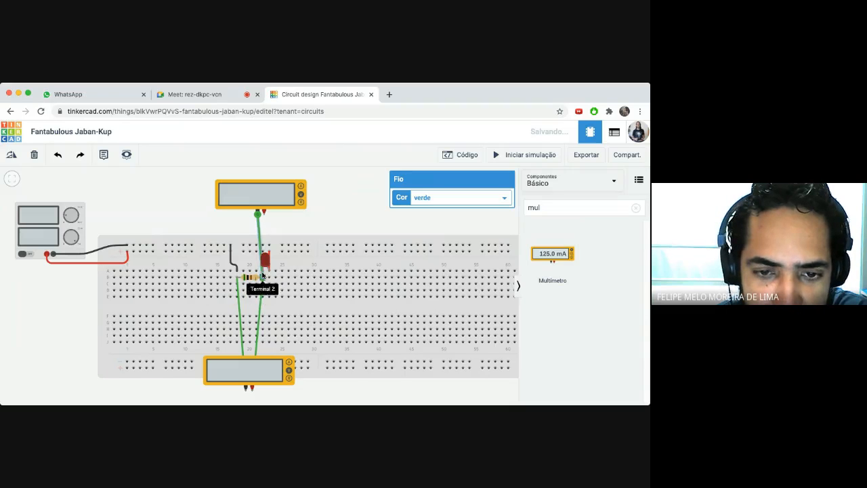
drag(264, 300, 263, 270)
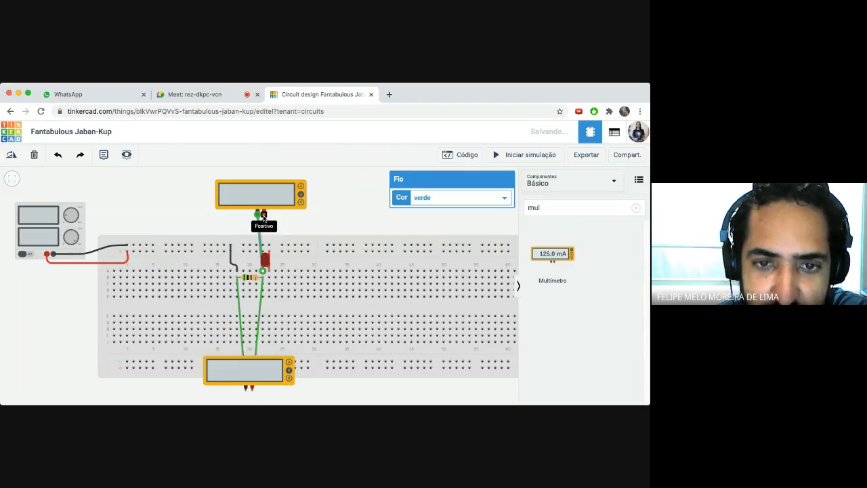
click(264, 212)
- Wire the top meter's positive lead to the LED anode, simulate to read 1.94 V, then stop
click(269, 273)
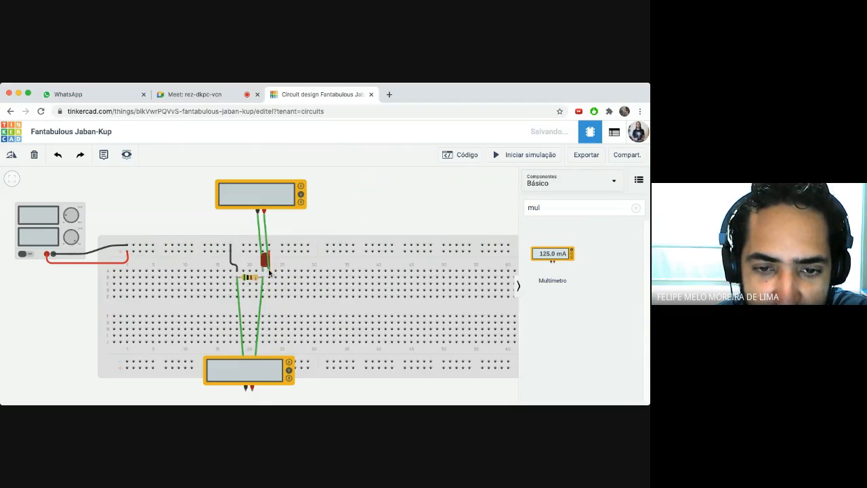
click(268, 272)
click(339, 205)
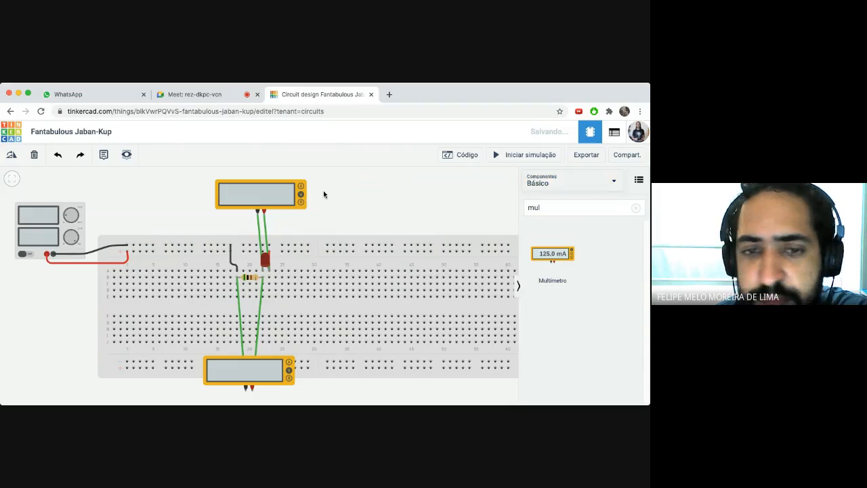
click(497, 155)
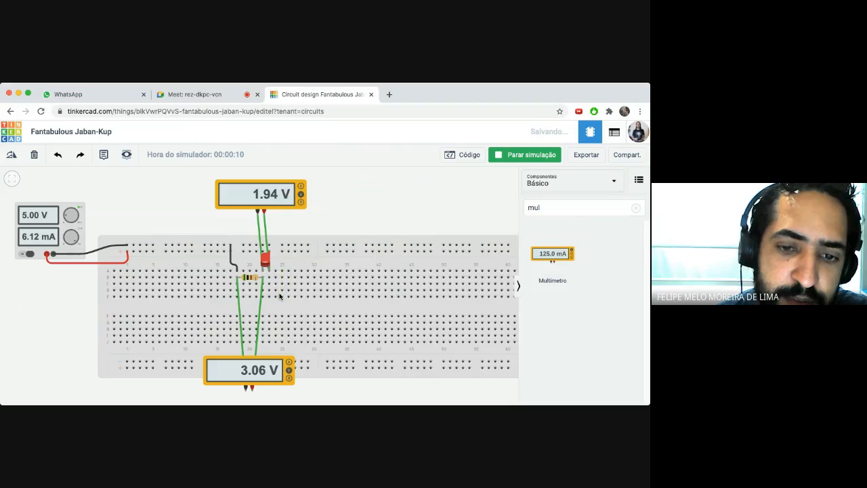
click(261, 200)
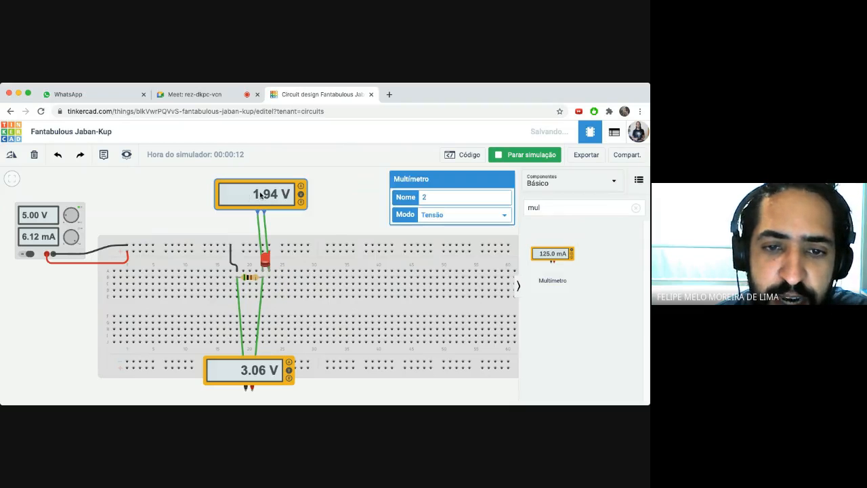
click(352, 234)
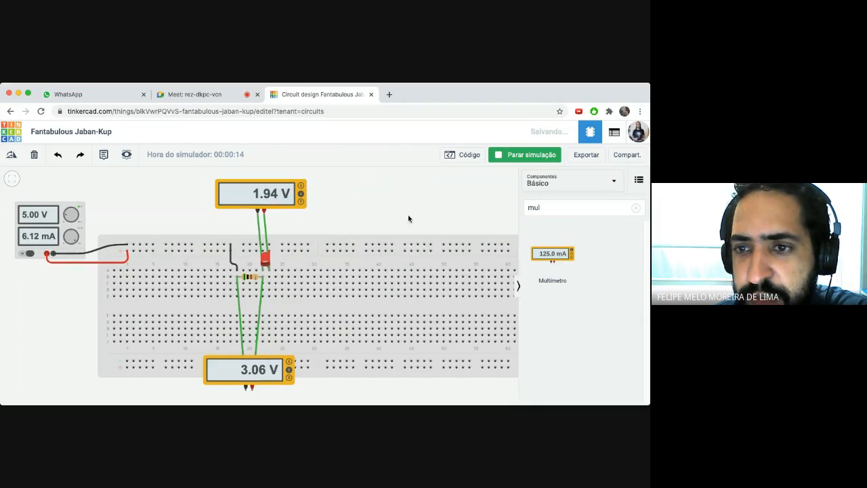
click(497, 156)
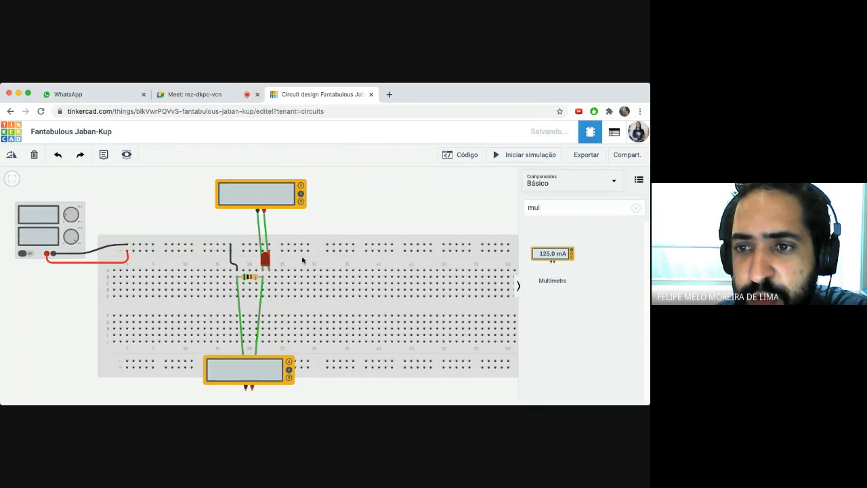
- Shift the top meter's probe wire ends down a row and briefly run the simulation
click(262, 254)
drag(264, 272, 269, 298)
click(267, 251)
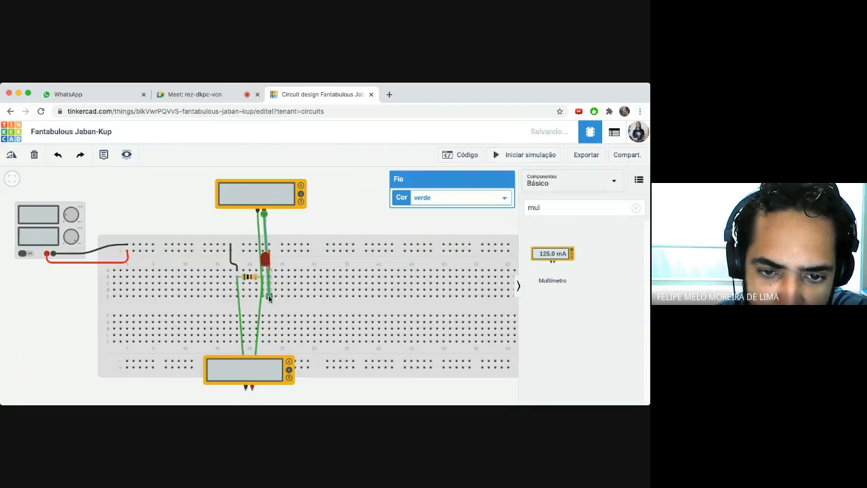
click(394, 219)
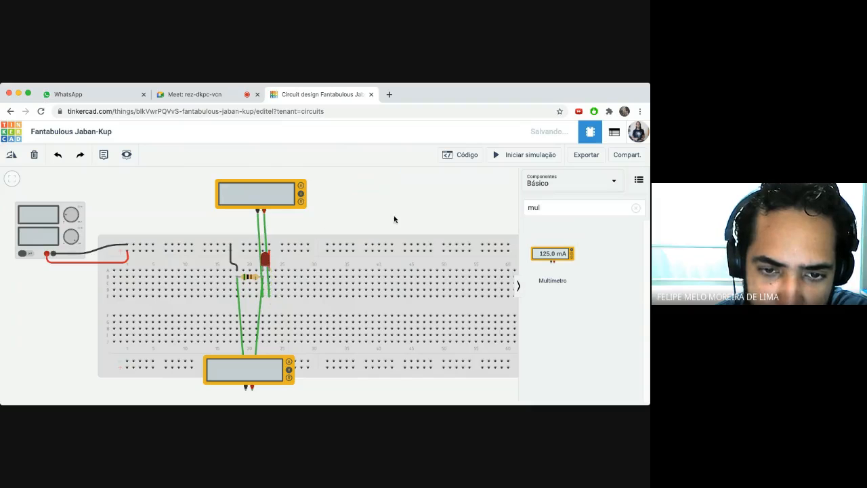
click(499, 156)
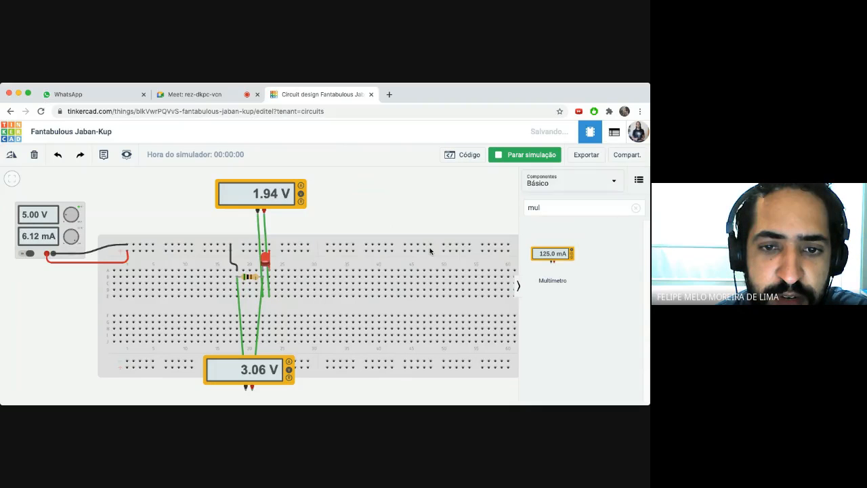
click(502, 160)
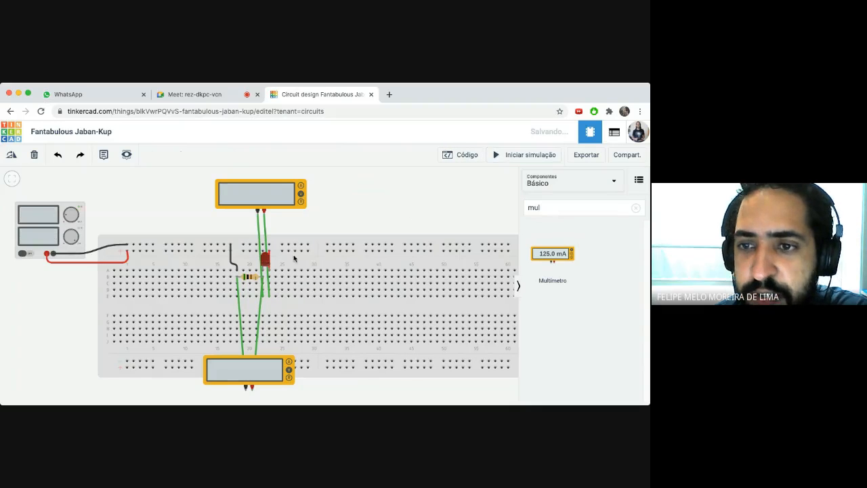
- Colour the top voltmeter's negative lead black and its positive lead red
click(264, 236)
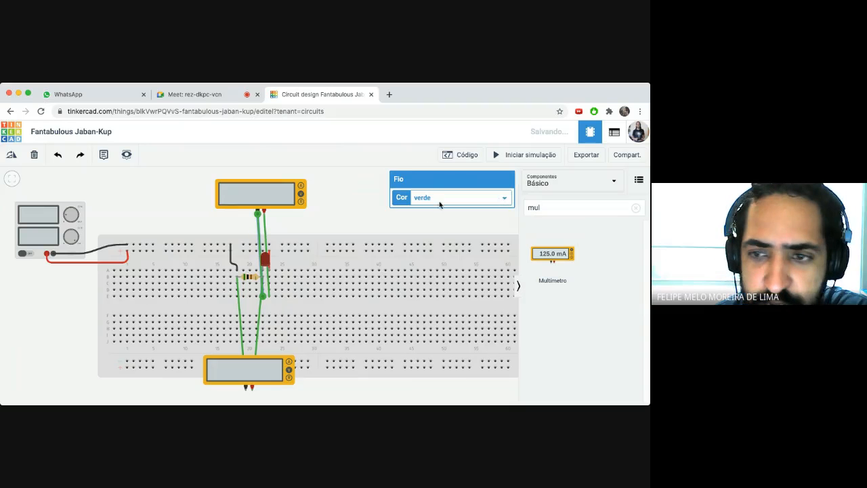
key(2)
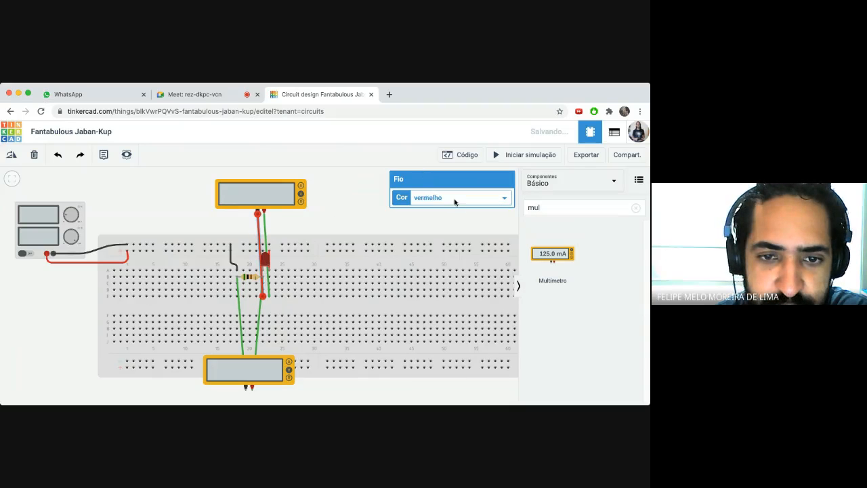
key(1)
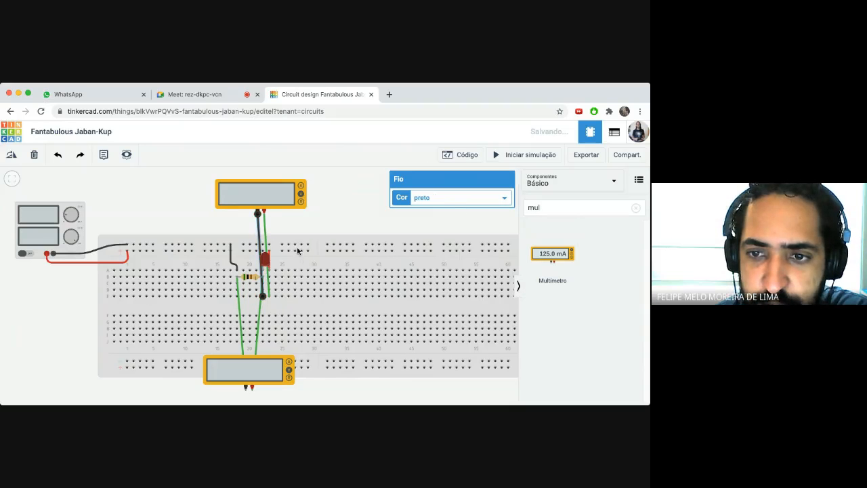
click(266, 235)
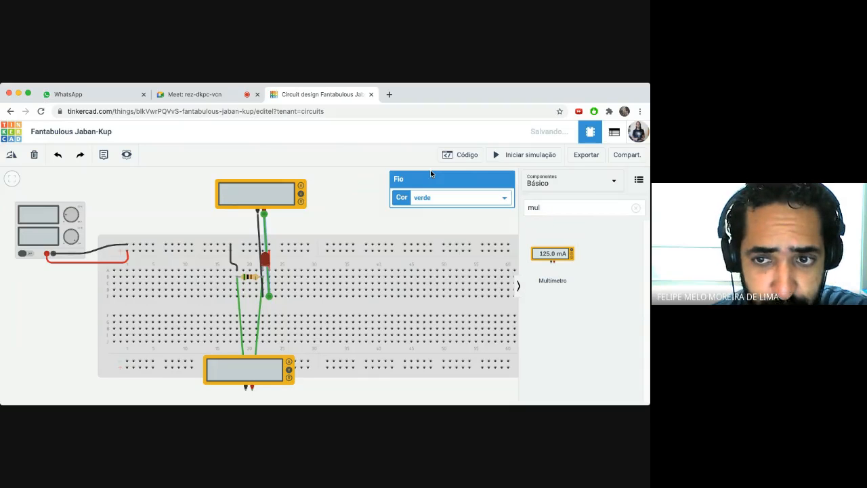
key(2)
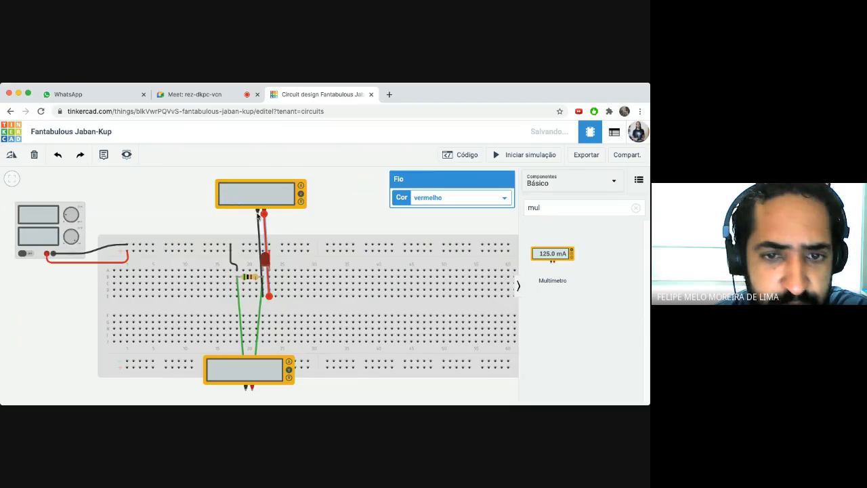
click(320, 218)
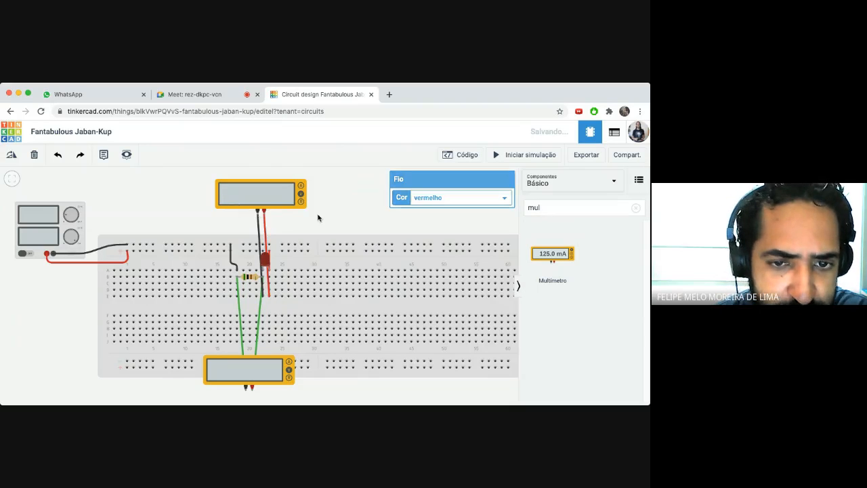
- Colour the bottom voltmeter's negative lead black and its positive lead red
click(237, 309)
click(238, 310)
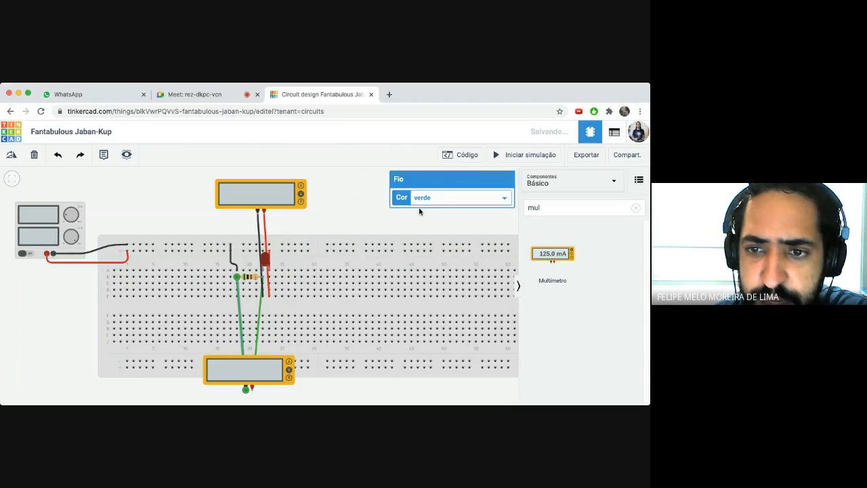
click(435, 165)
click(339, 291)
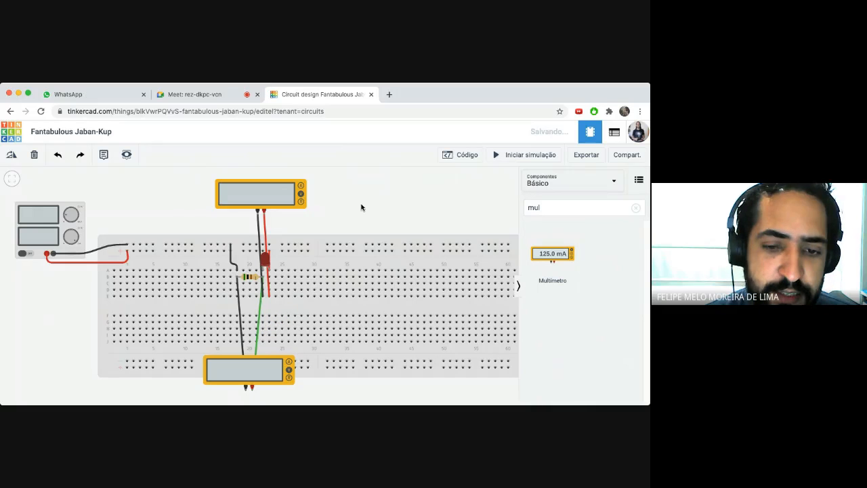
click(259, 324)
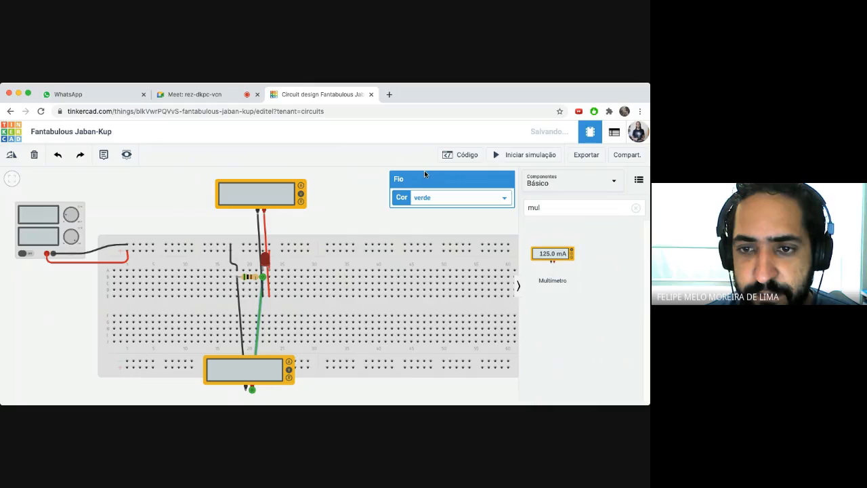
key(2)
click(352, 195)
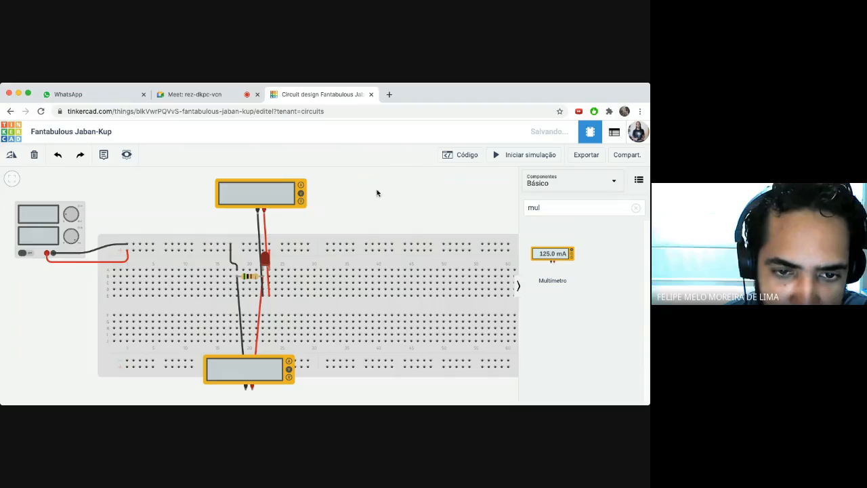
- Place a third multimeter in Amperagem mode and delete the short black rail-to-resistor jumper
drag(560, 255, 167, 197)
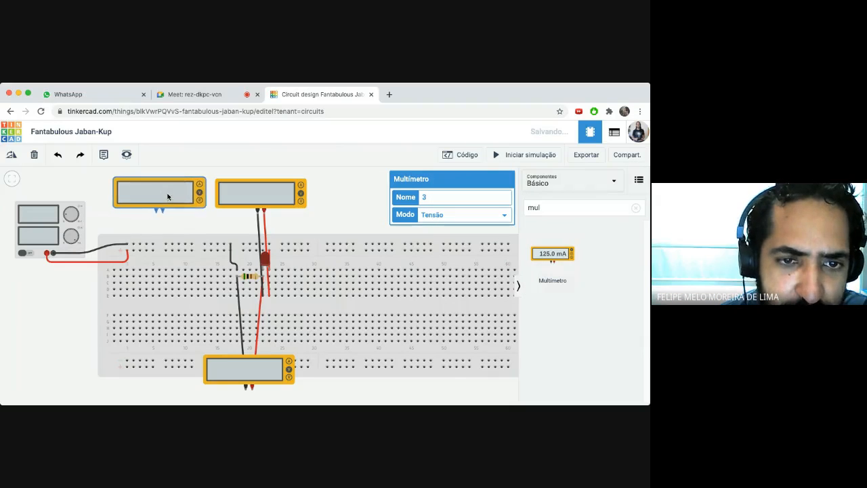
click(449, 209)
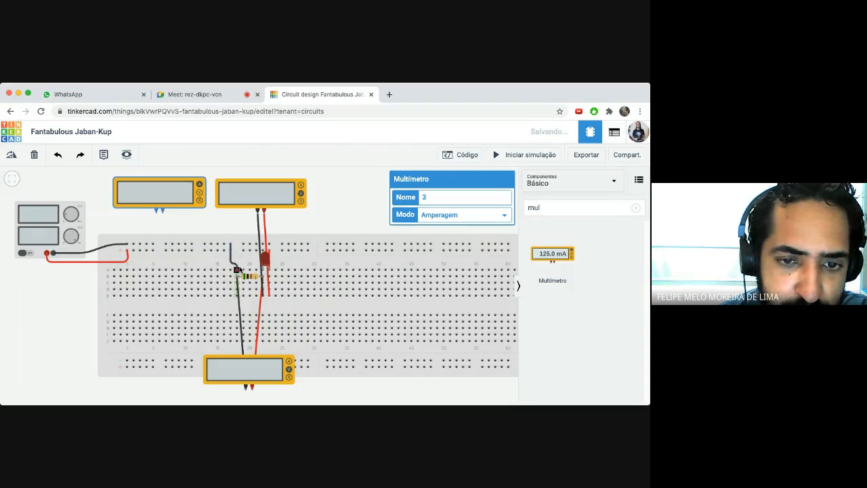
click(233, 263)
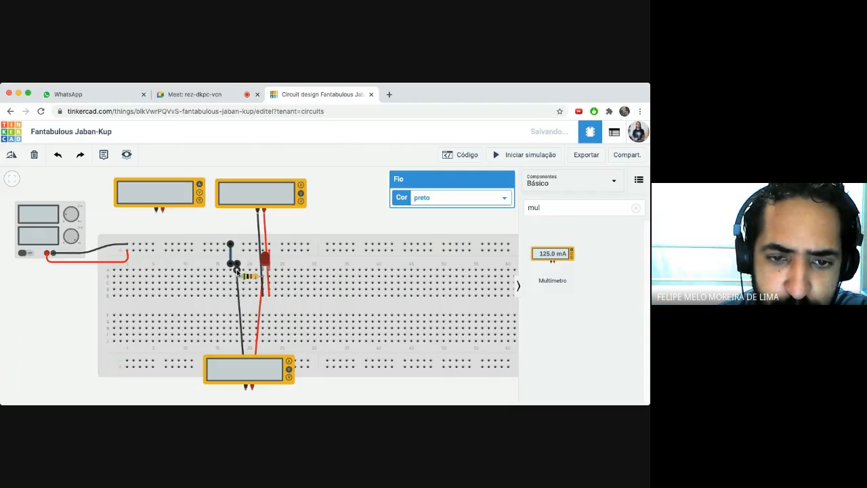
key(Delete)
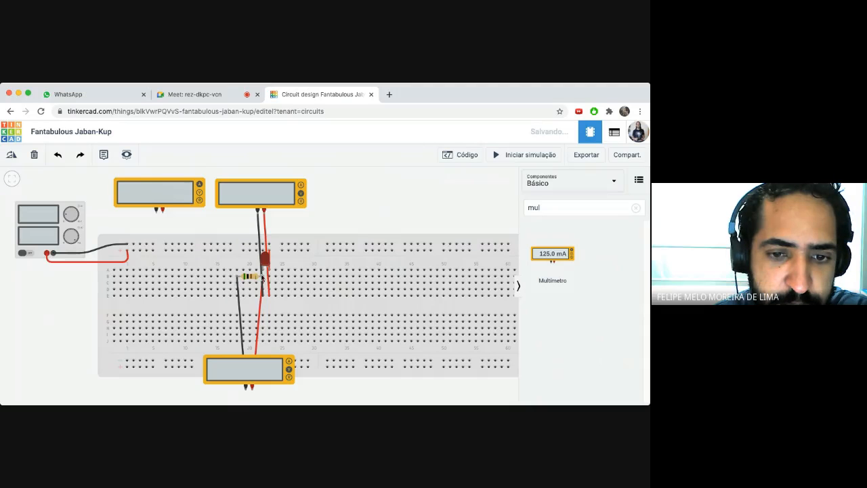
- Wire the ammeter in series from the top rail to the resistor, and reconnect the supply's negative lead to the rail
click(133, 245)
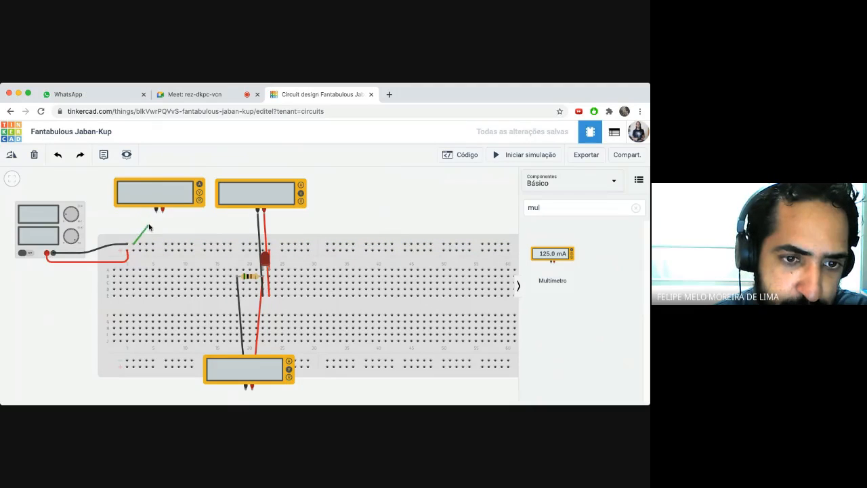
click(157, 212)
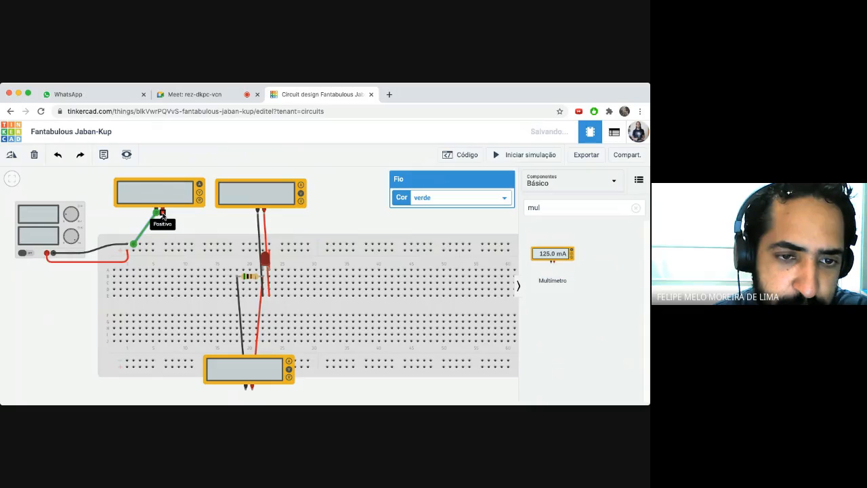
click(162, 211)
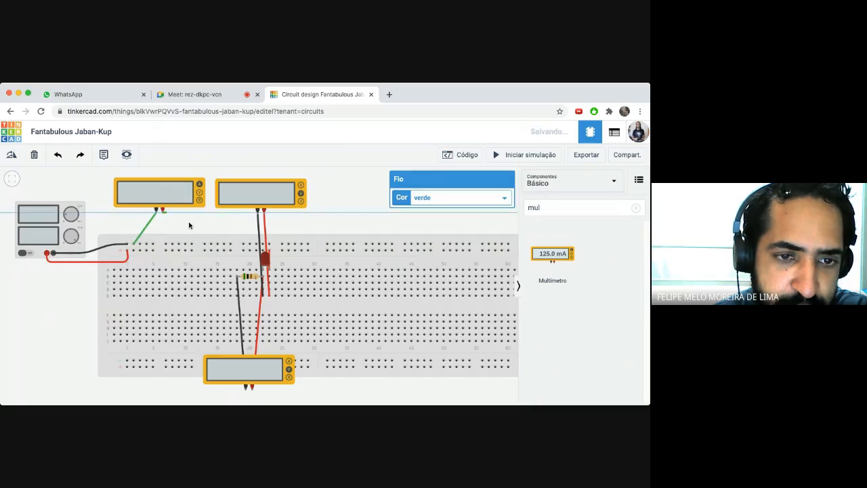
click(236, 271)
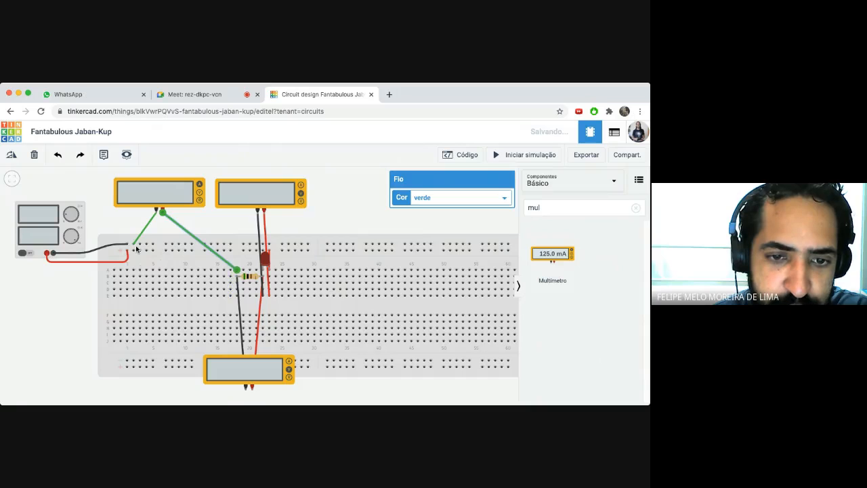
click(102, 209)
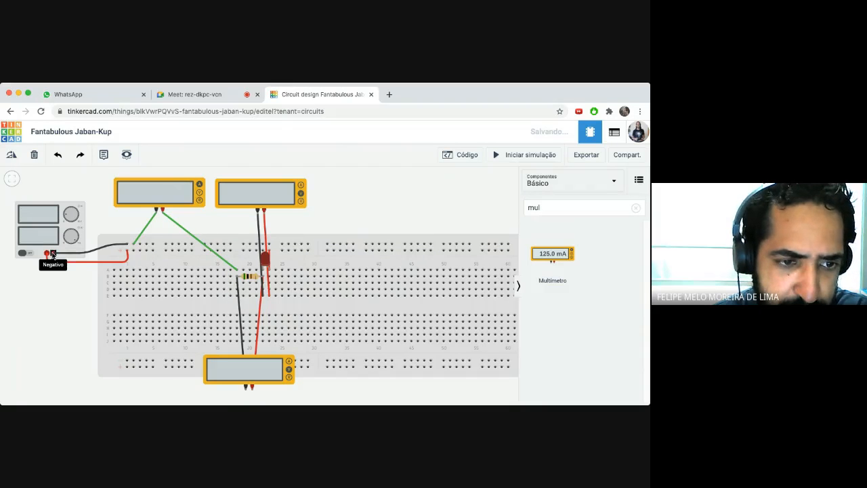
click(52, 254)
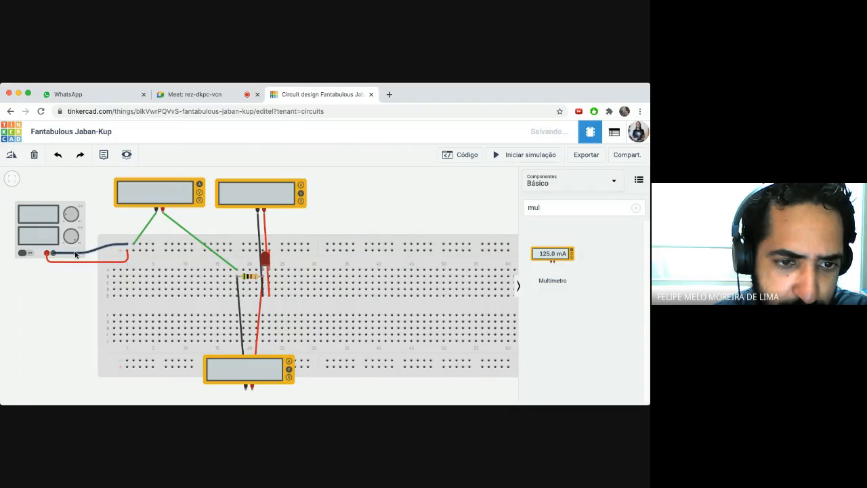
click(129, 244)
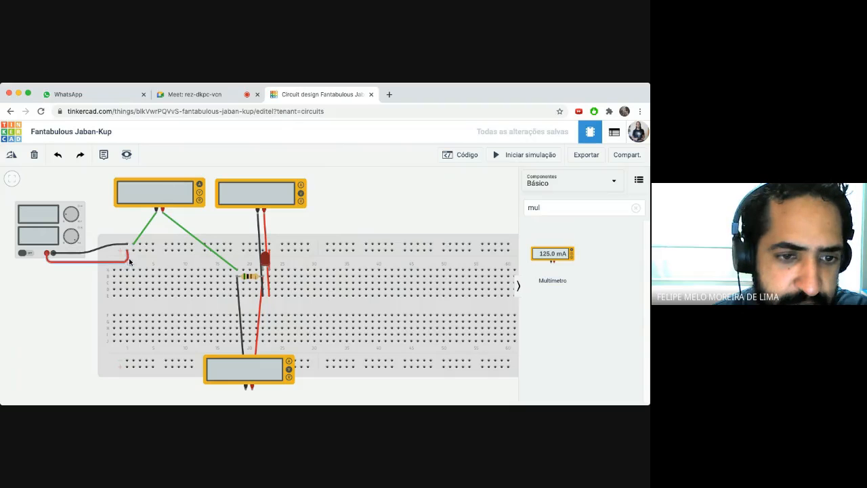
click(45, 254)
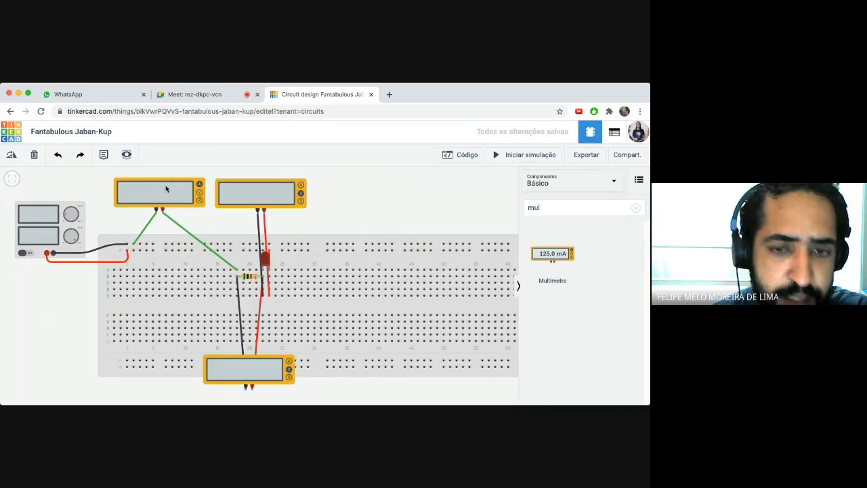
click(497, 156)
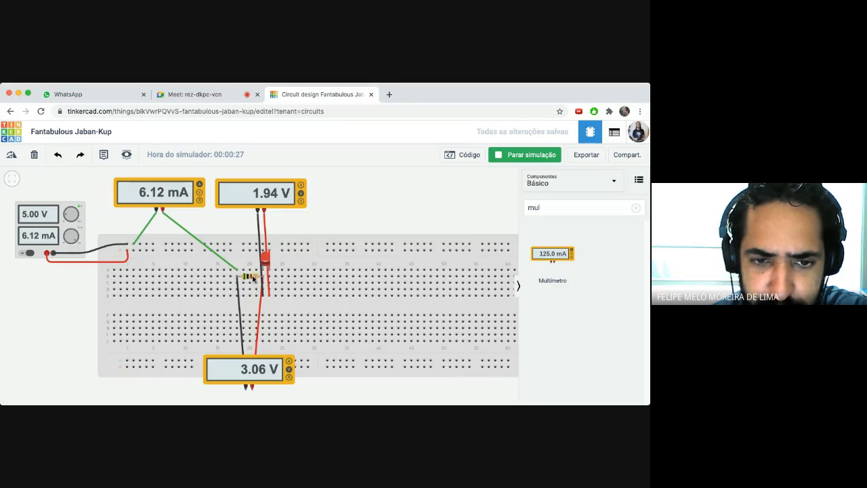
click(500, 156)
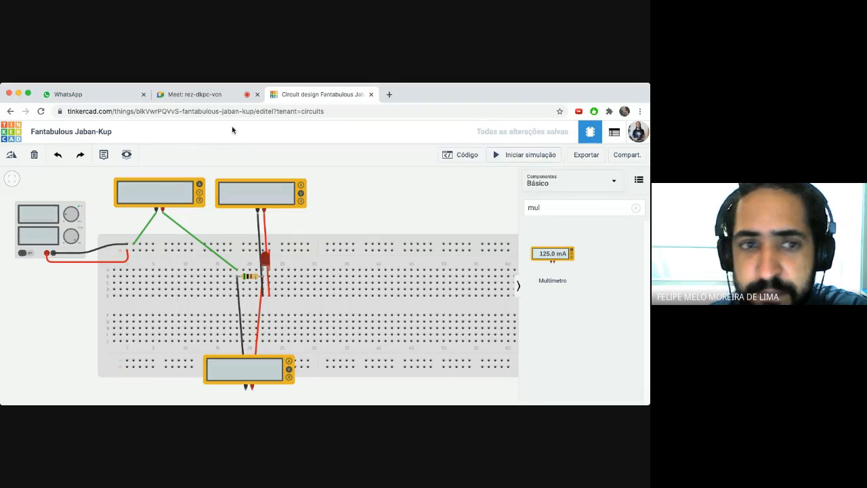
click(204, 95)
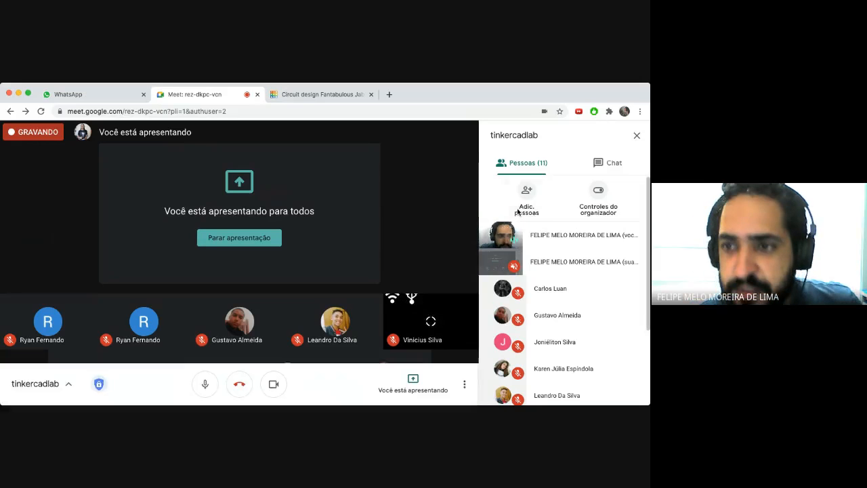
click(607, 165)
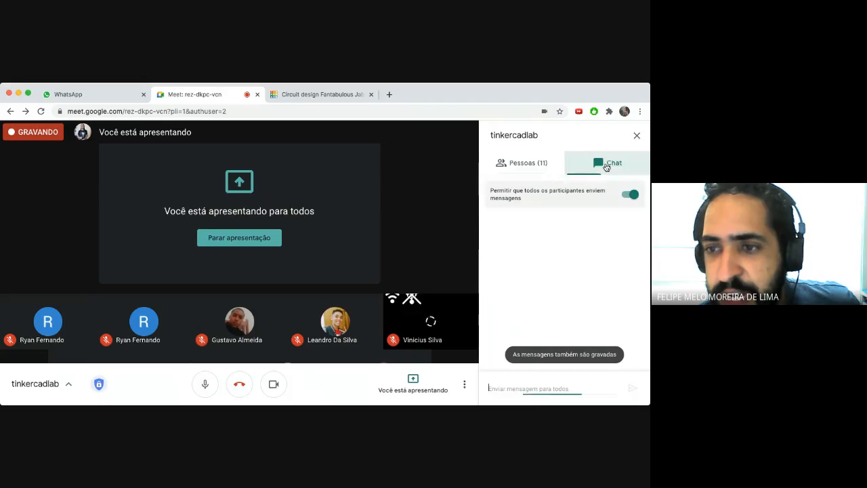
click(519, 167)
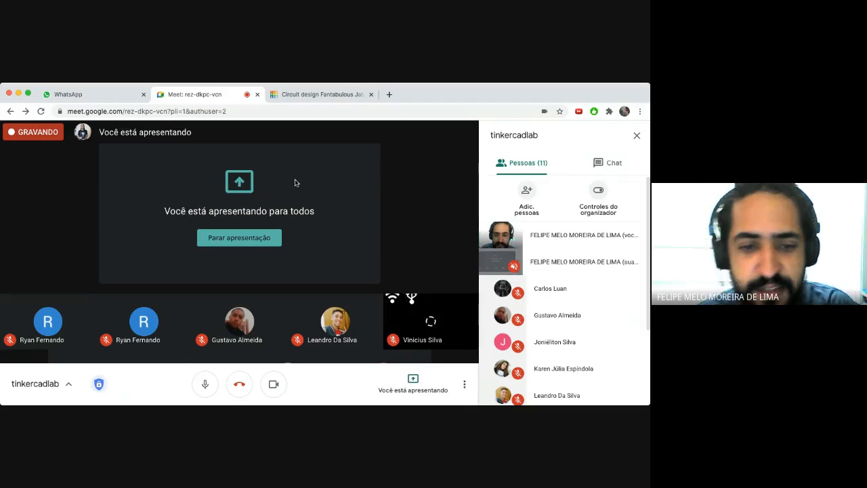
click(313, 94)
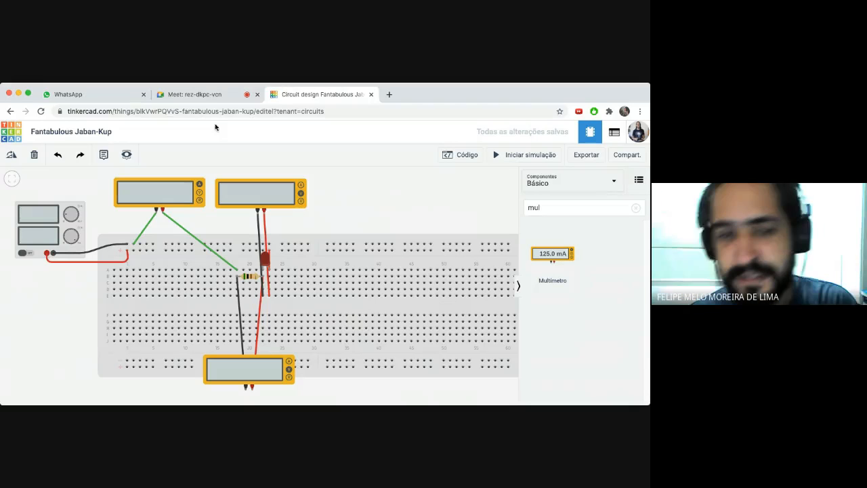
click(196, 95)
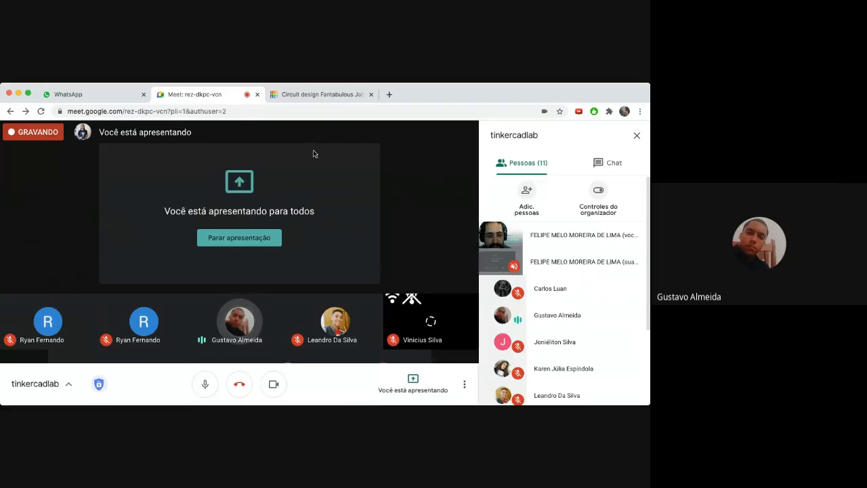
click(302, 95)
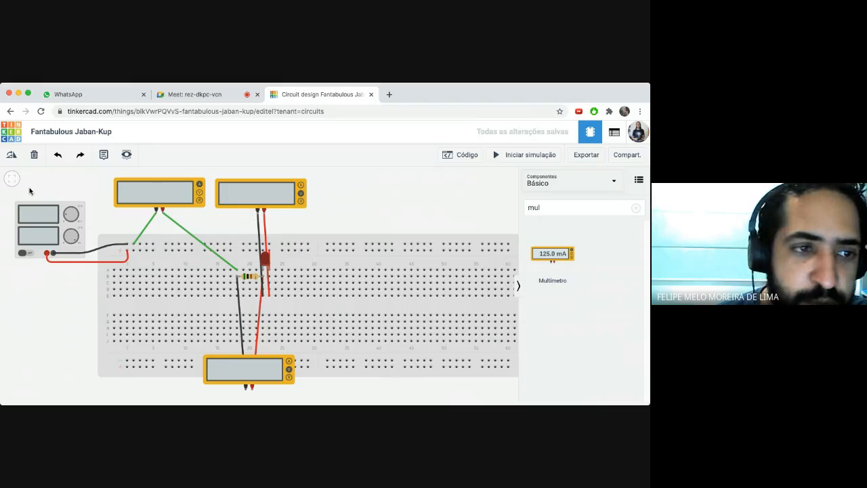
click(11, 131)
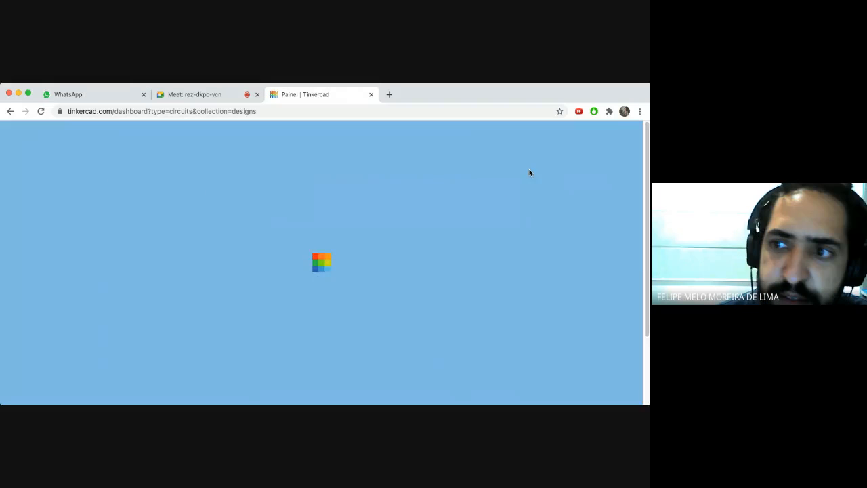
scroll(648, 180, down, 3)
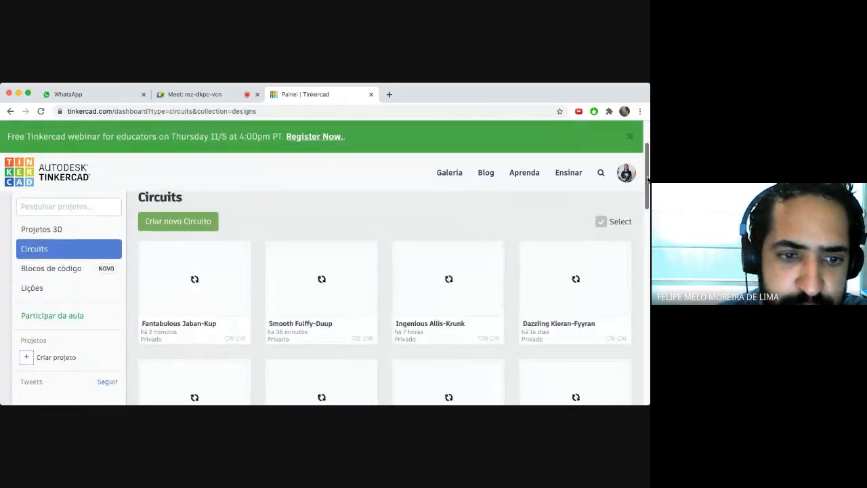
mouse_move(647, 180)
mouse_down()
mouse_move(649, 163)
mouse_move(648, 190)
mouse_up()
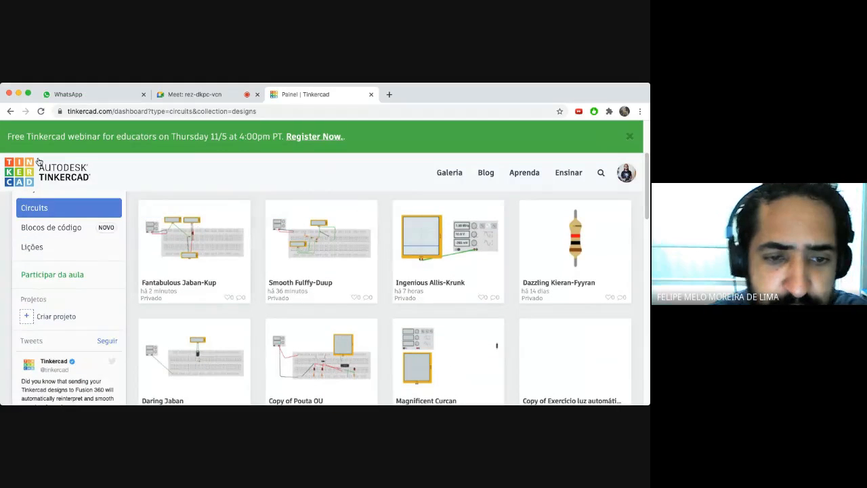
click(9, 111)
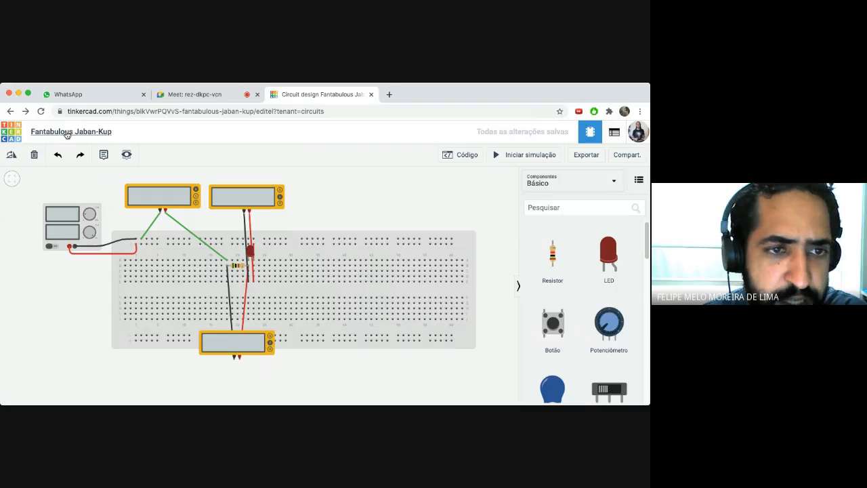
- Rename the circuit to 'circuito 1 lab linear' and go back to the Tinkercad dashboard
click(67, 132)
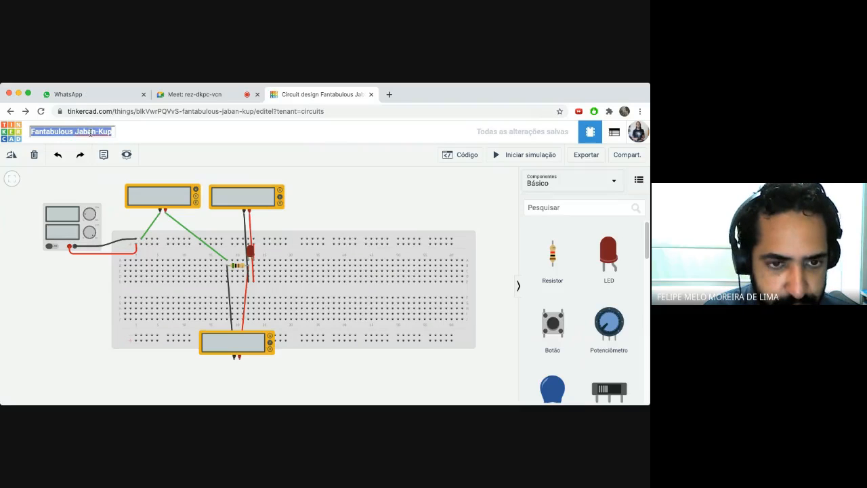
text(circuito 1 lab linear)
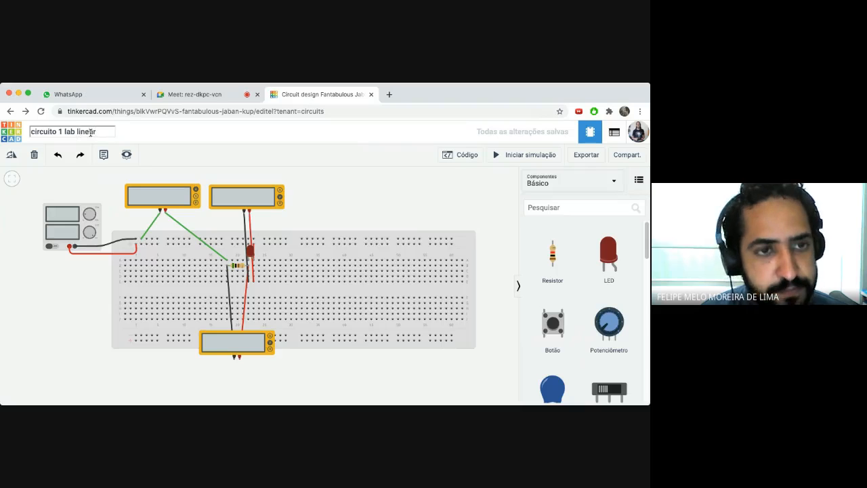
key(Return)
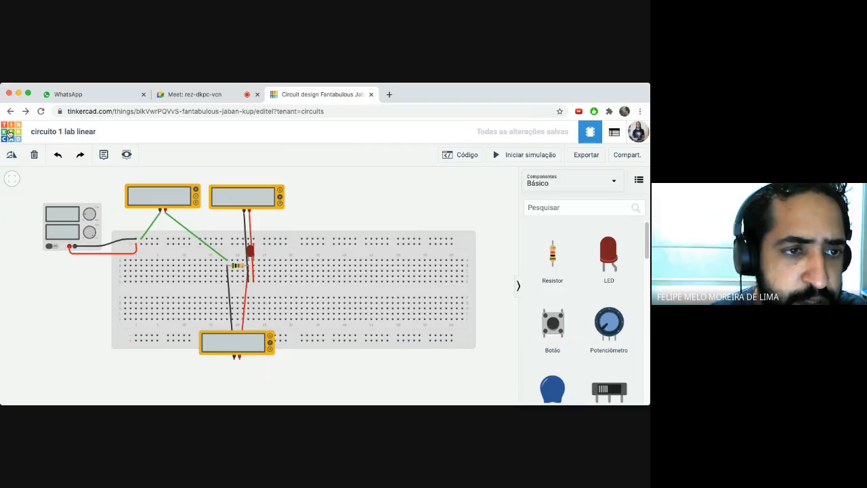
click(12, 134)
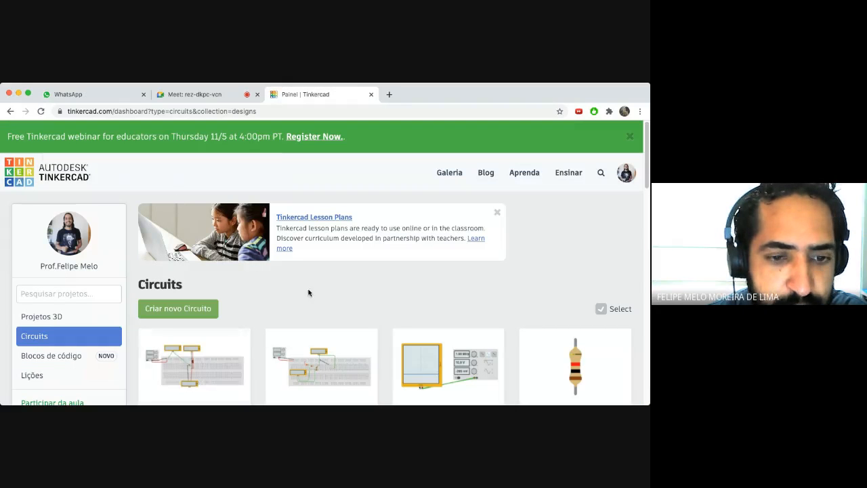
- Change the circuito 1 lab linear project's Privacidade from Privado to Público and save the properties
scroll(647, 167, down, 3)
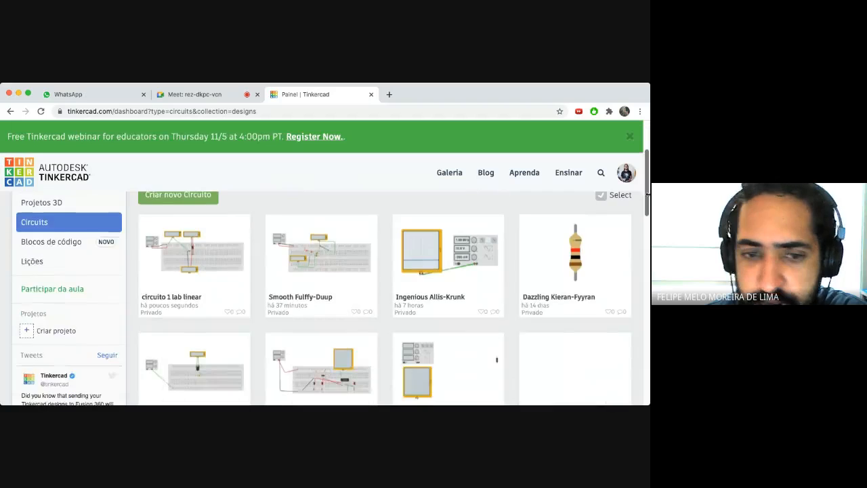
click(146, 250)
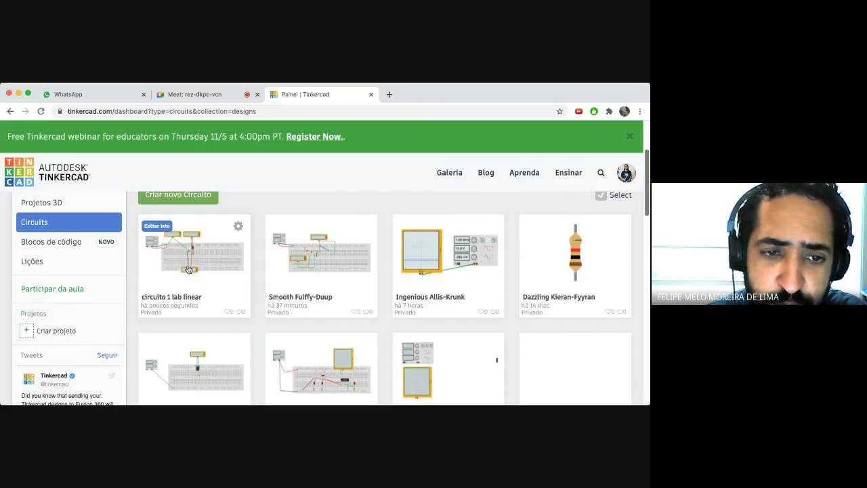
click(239, 229)
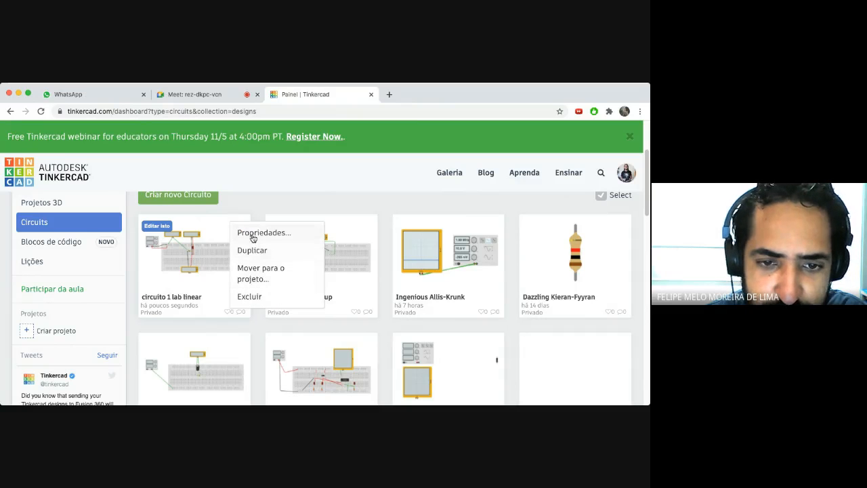
click(252, 235)
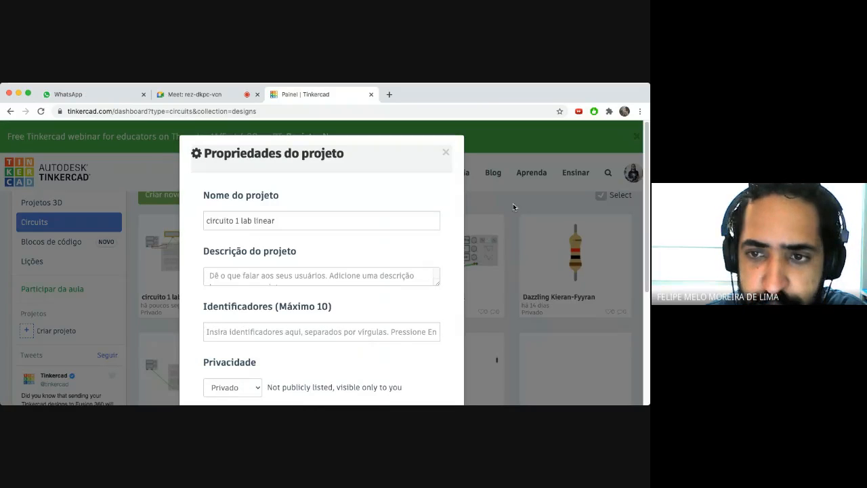
scroll(469, 251, down, 3)
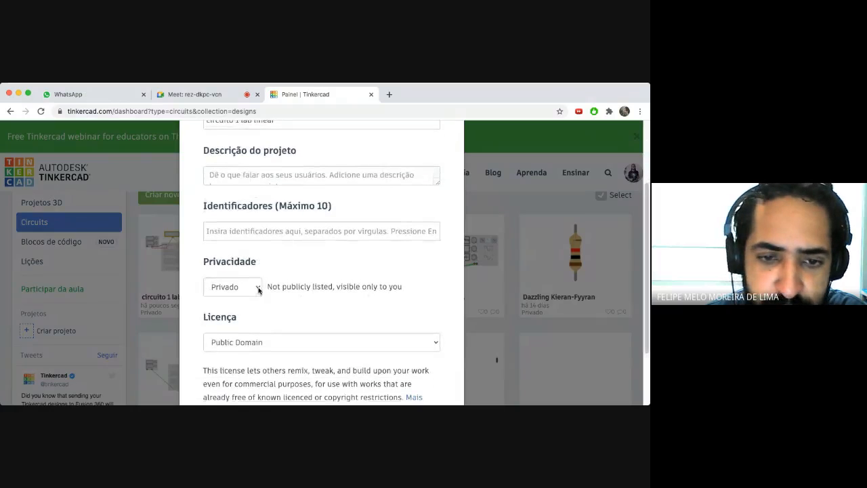
click(258, 289)
click(233, 310)
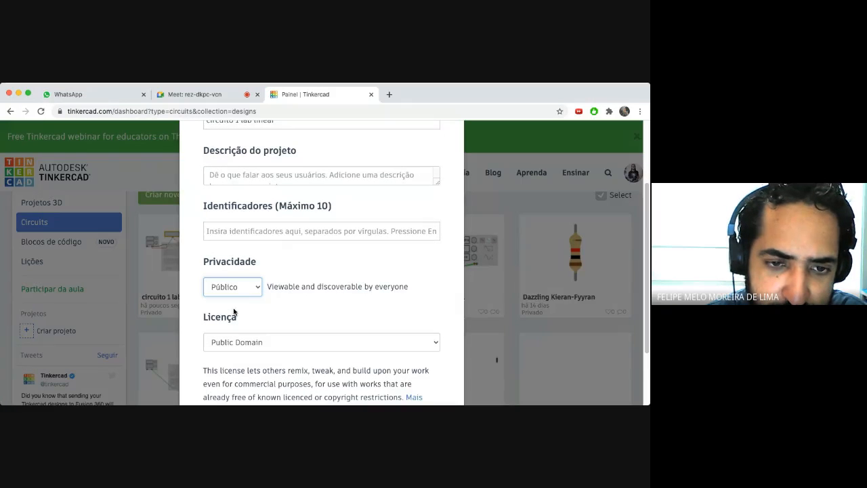
scroll(454, 305, down, 2)
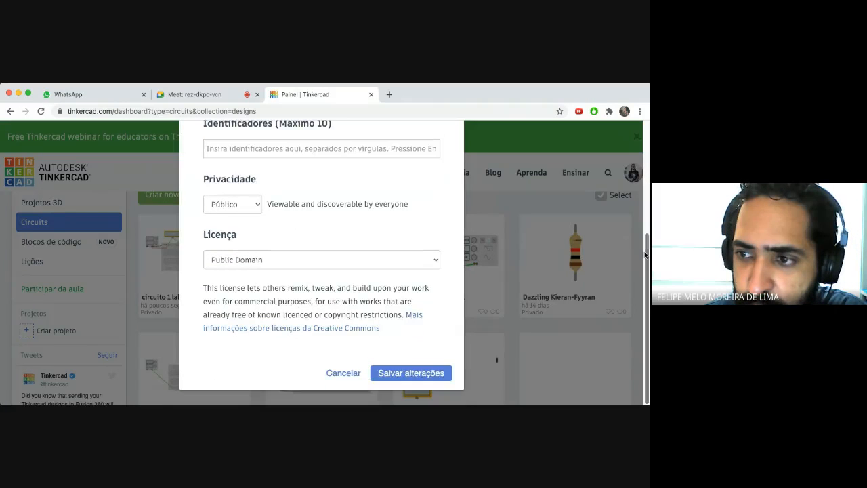
click(410, 373)
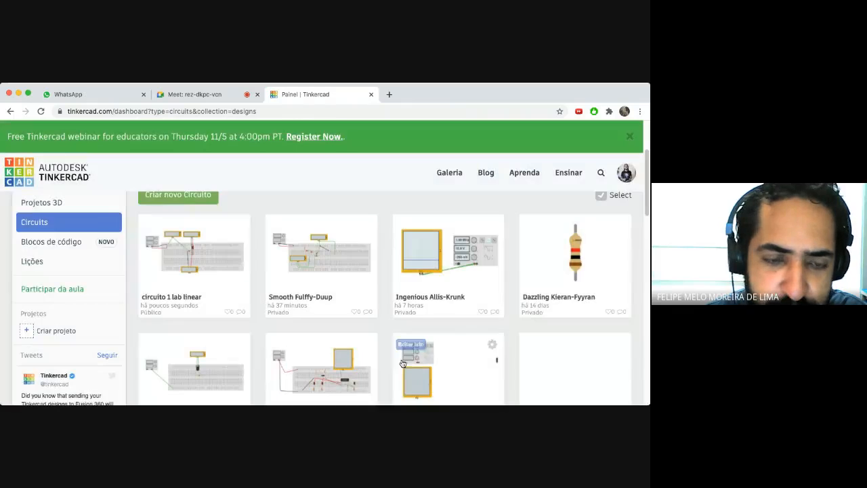
- Select the share link on the circuito 1 lab linear project page and switch to the WhatsApp chat
click(204, 285)
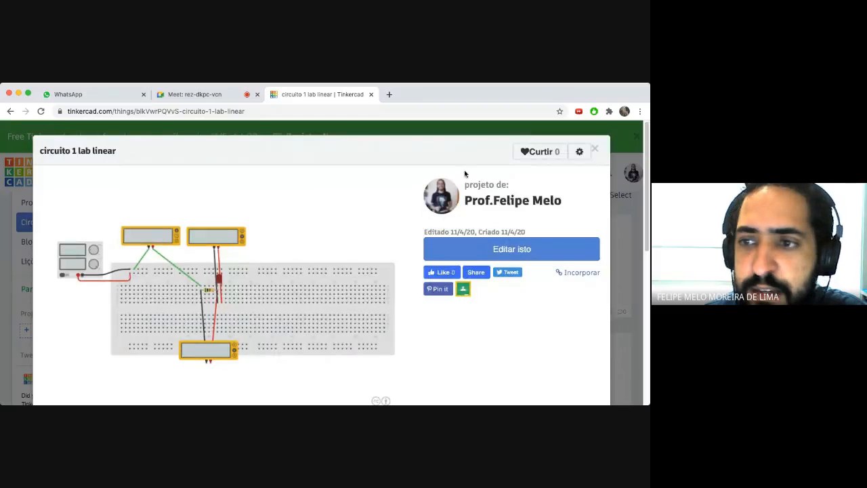
click(595, 148)
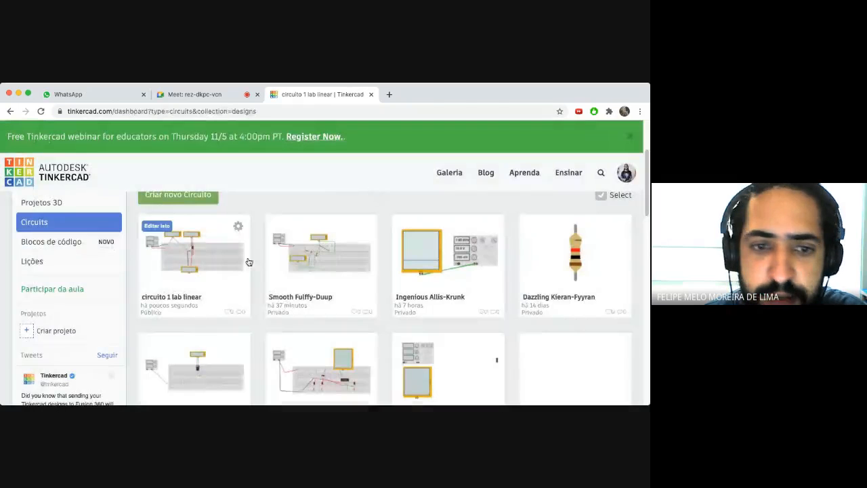
click(206, 283)
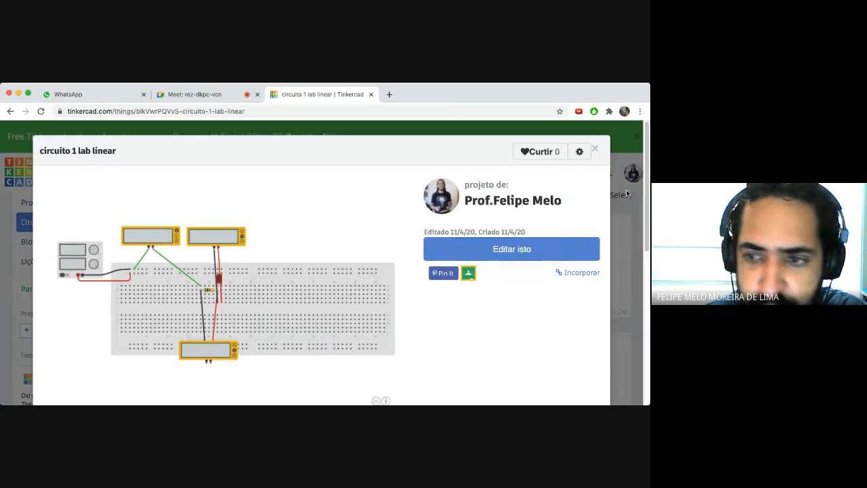
drag(644, 181, 645, 269)
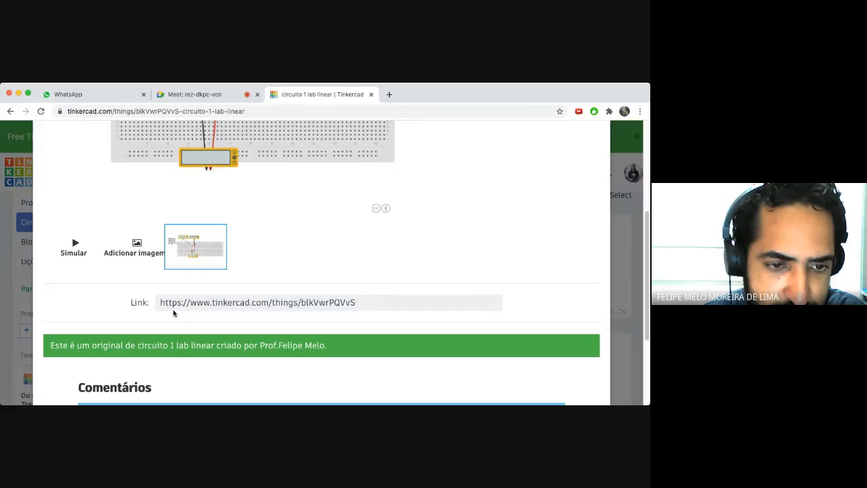
drag(364, 305, 158, 305)
key(super+c)
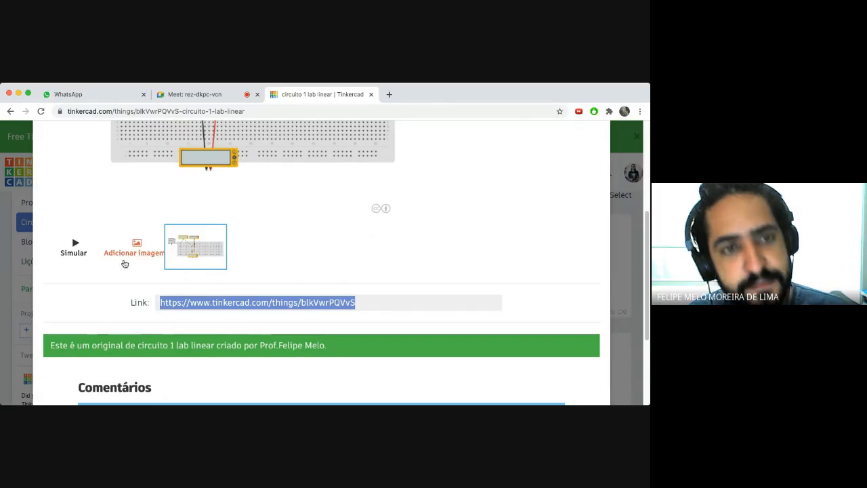
click(97, 96)
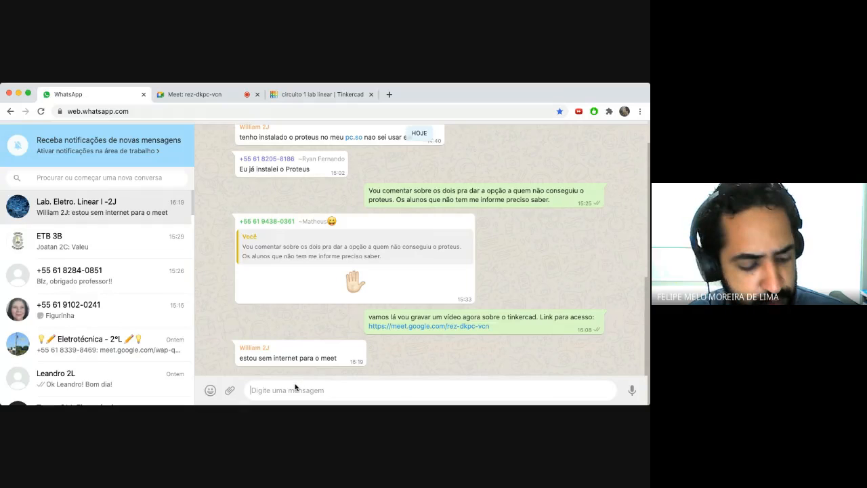
- Paste and send the copied project link in the class group, then close Tinkercad's project overlay
key(super+v)
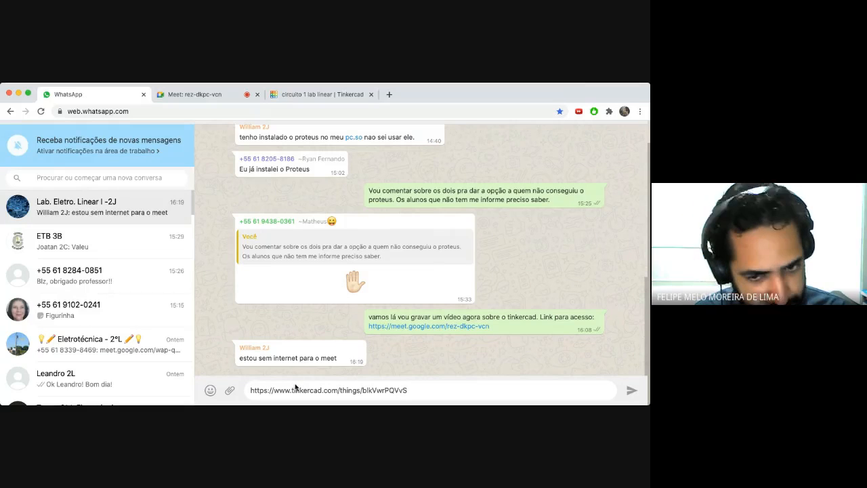
key(Return)
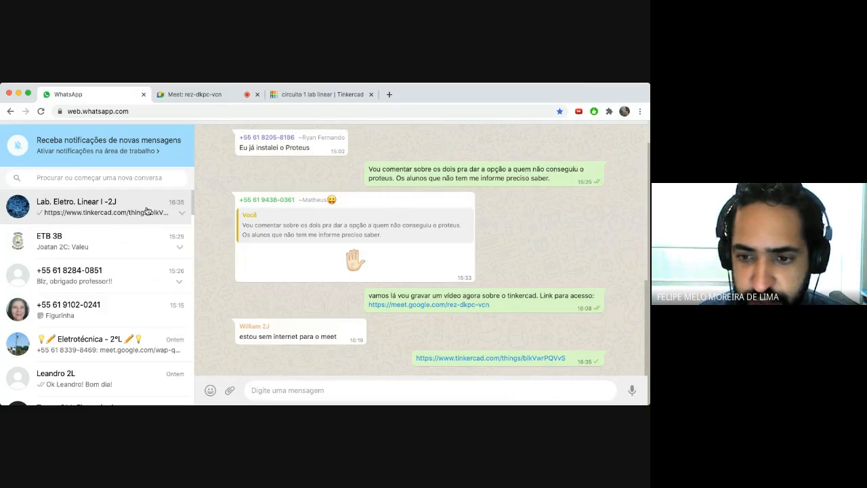
click(207, 94)
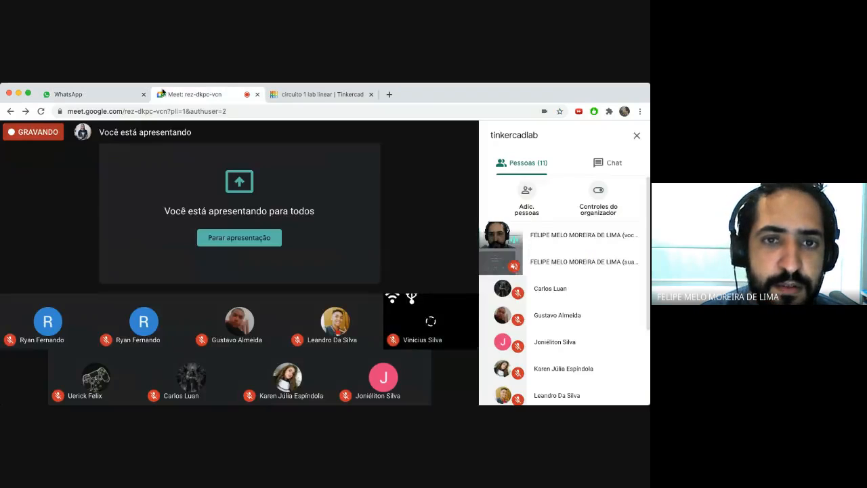
click(105, 100)
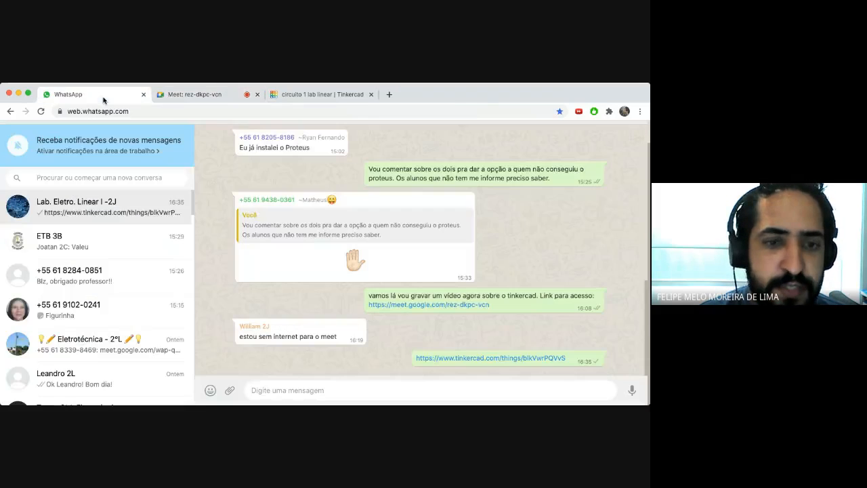
click(198, 96)
click(319, 94)
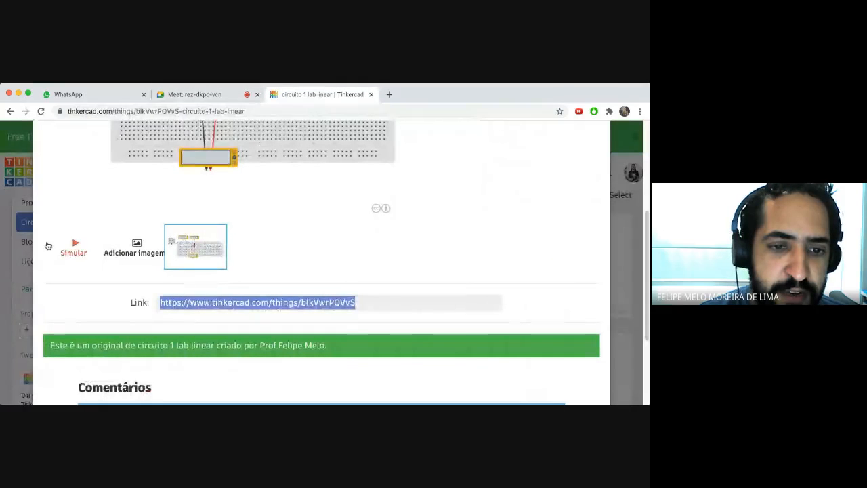
click(4, 205)
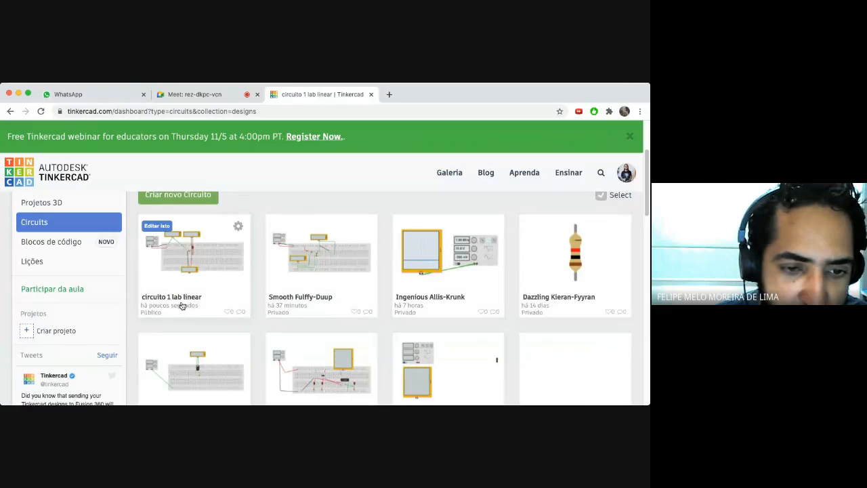
- Open the Smooth Fulffy-Duup project page and select its web address for copying
click(330, 271)
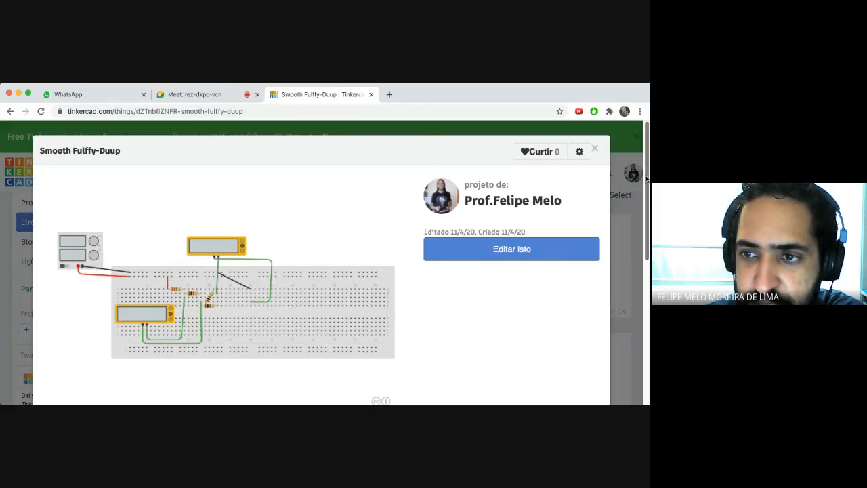
drag(647, 178, 647, 289)
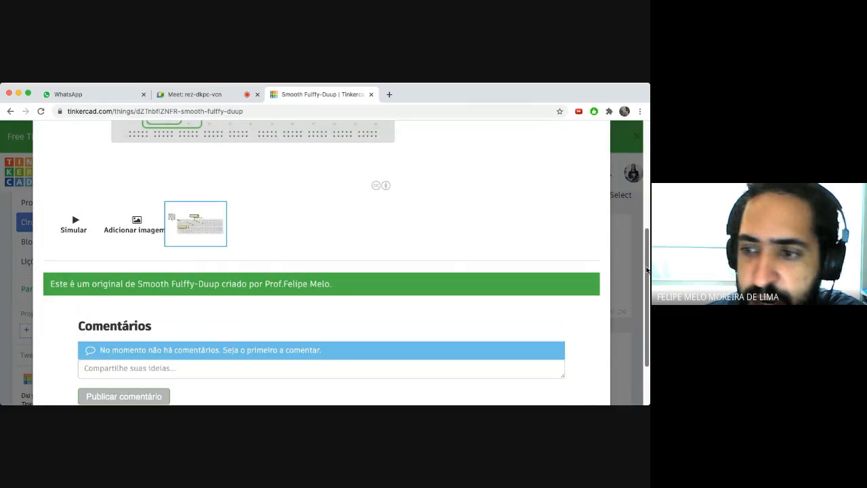
scroll(616, 256, up, 5)
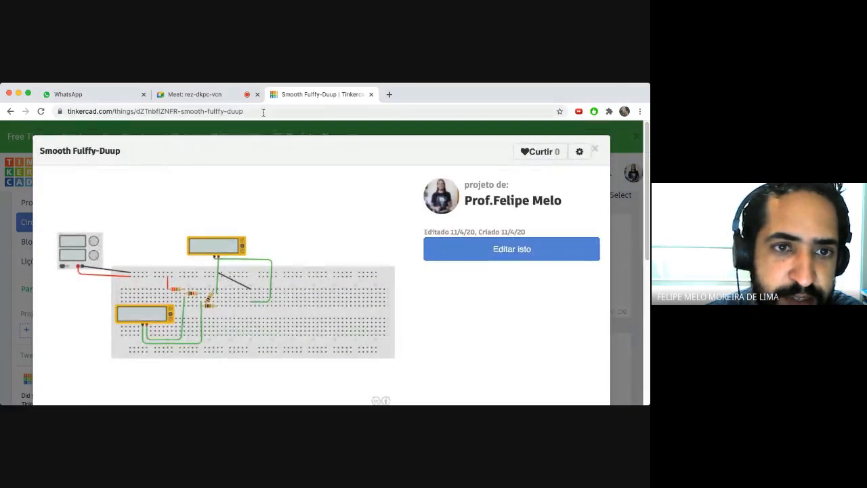
click(75, 111)
key(super+c)
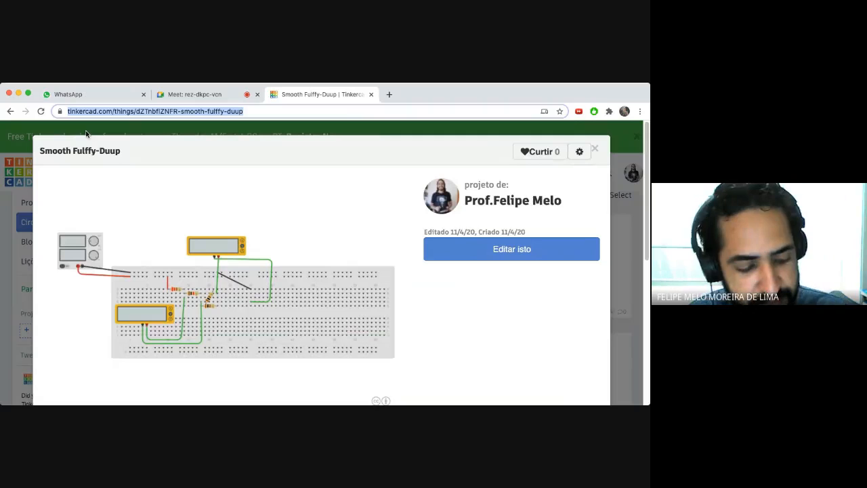
- Send 'segundo não terão acesso:' with the pasted Smooth Fulffy-Duup link to the group, then return to Meet
click(94, 94)
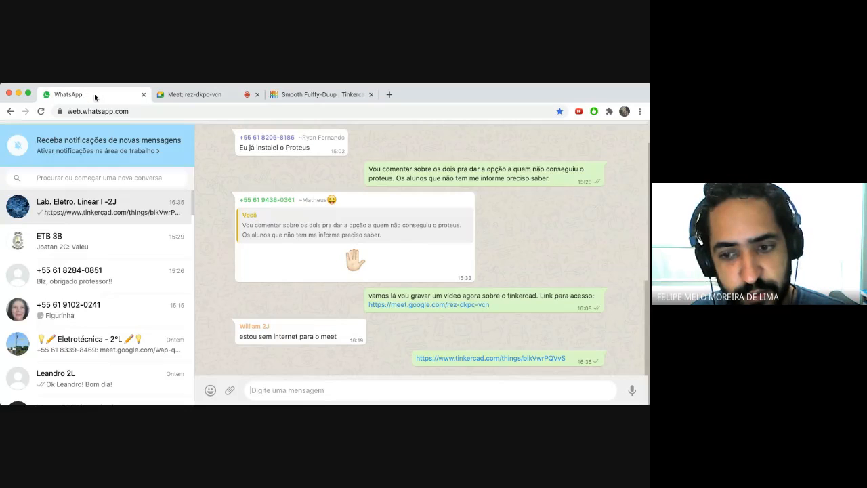
text(segundo não terão acesso:)
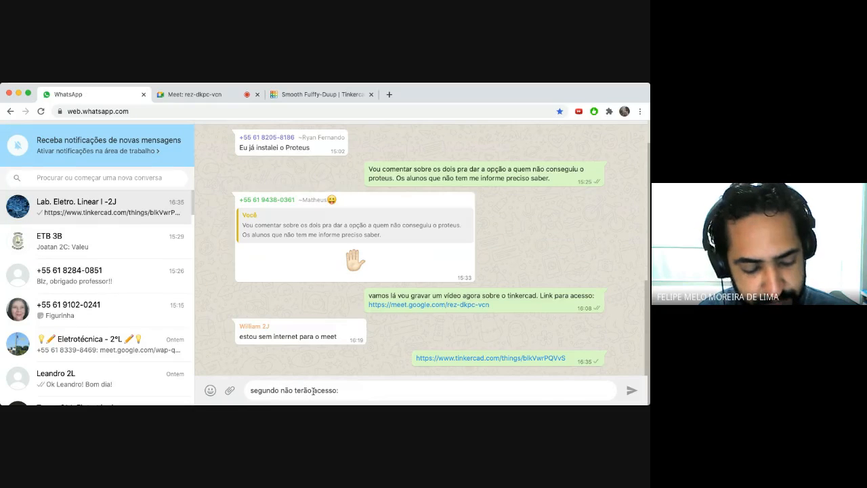
key(super+v)
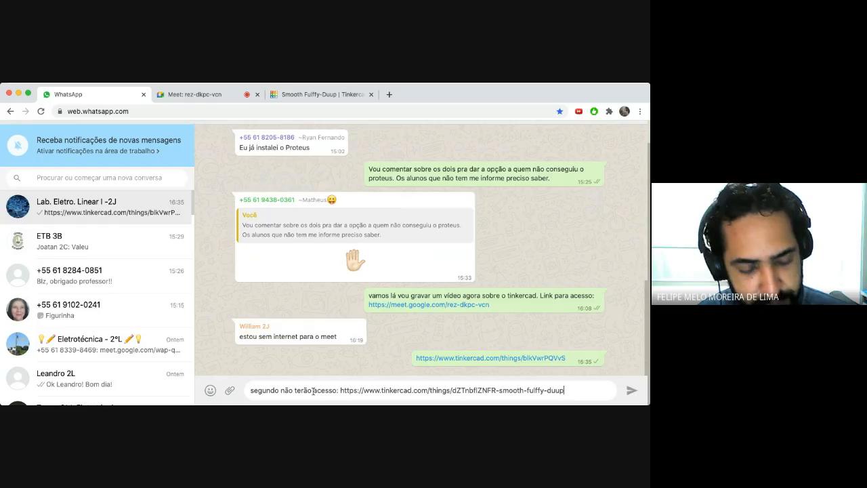
key(Return)
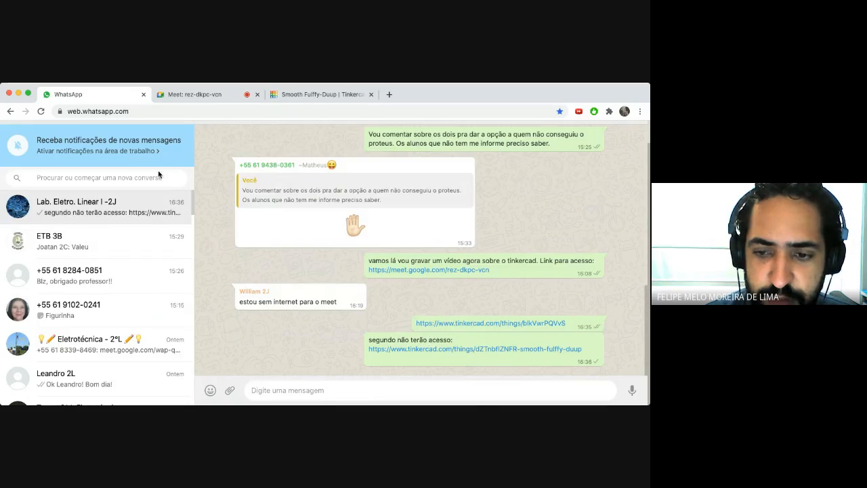
click(198, 95)
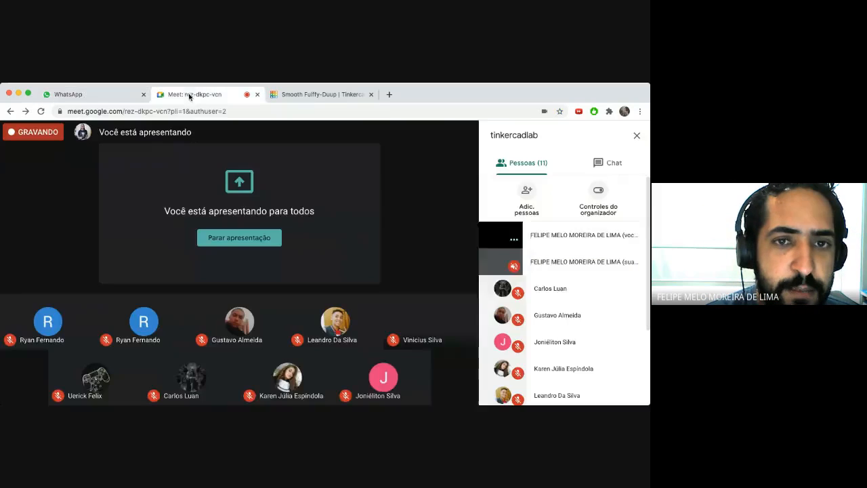
- Close the current project preview, open the Smooth Fulffy-Duup card and choose Editar isto
click(309, 93)
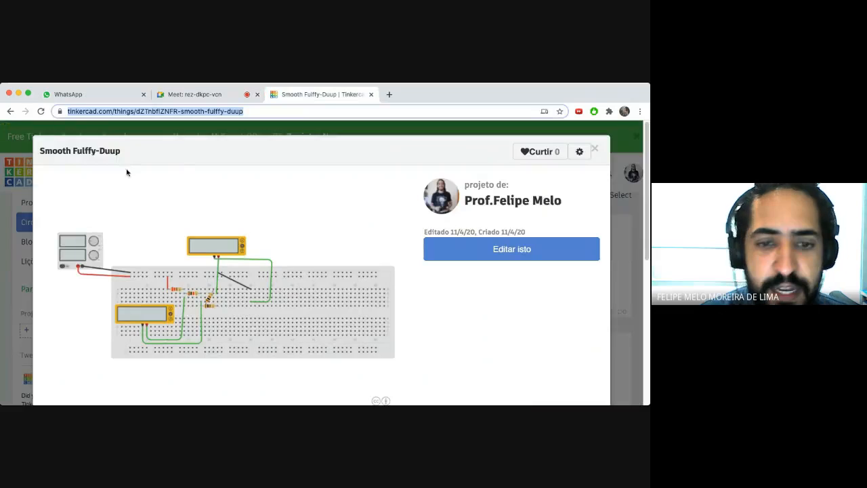
click(596, 149)
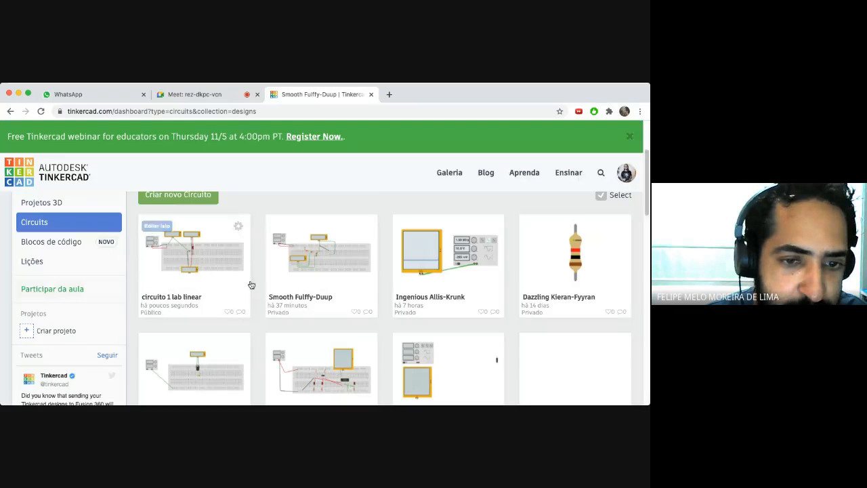
click(307, 272)
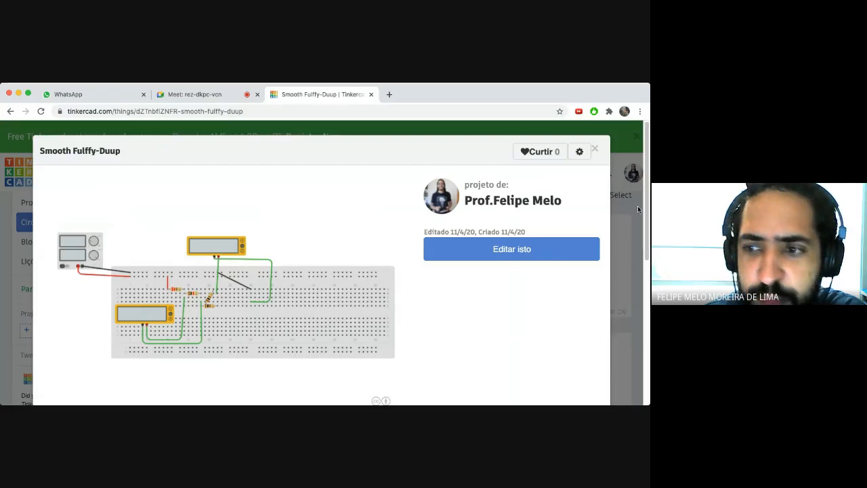
scroll(637, 208, down, 1)
click(512, 228)
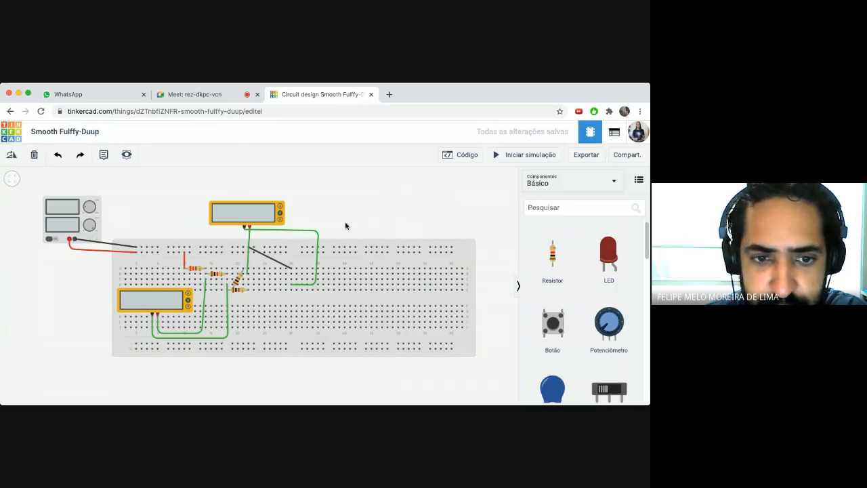
- Delete the upper and lower multimeters along with their green probe wires
drag(239, 214, 241, 196)
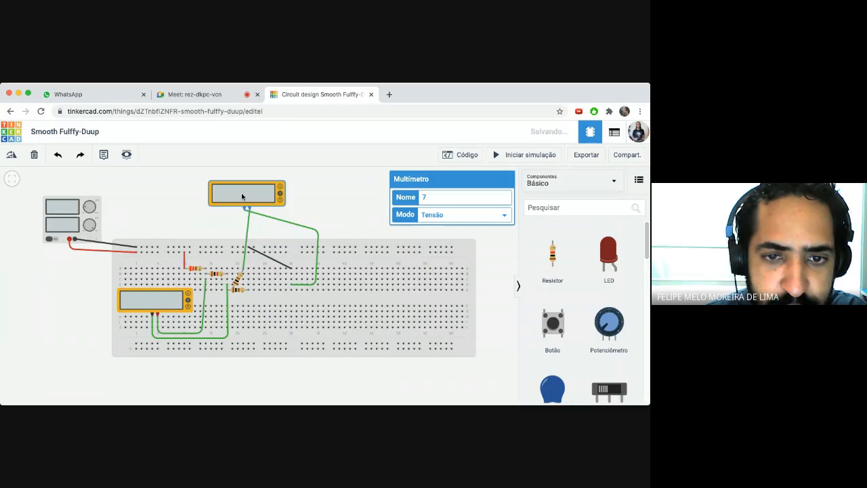
key(Delete)
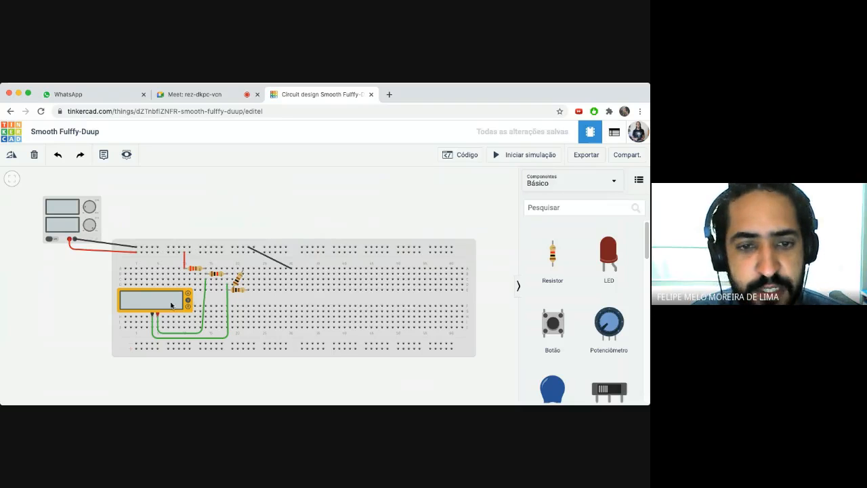
click(168, 300)
key(Delete)
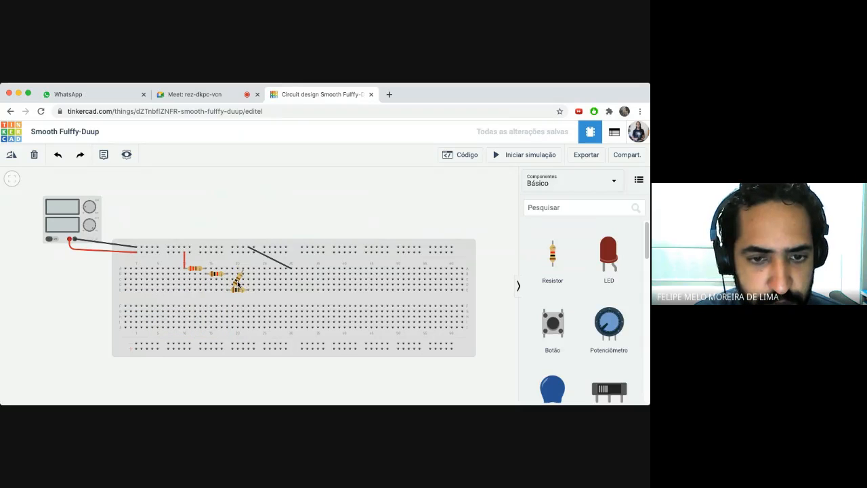
click(237, 281)
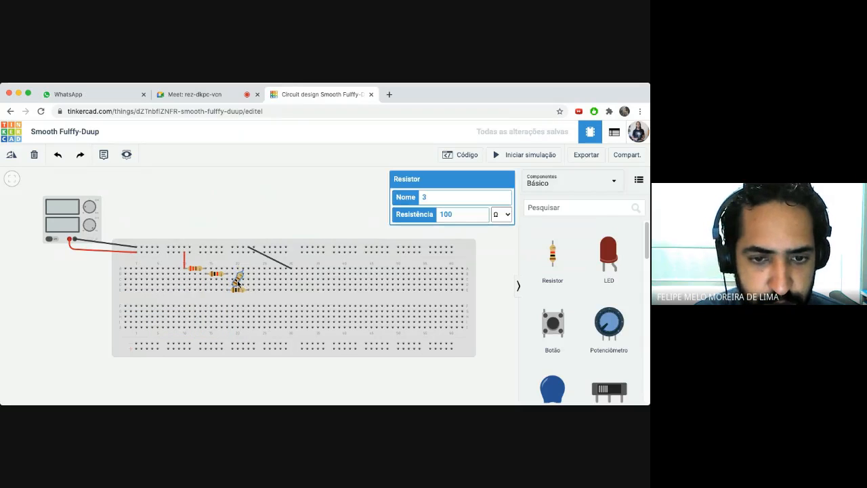
click(60, 157)
click(170, 301)
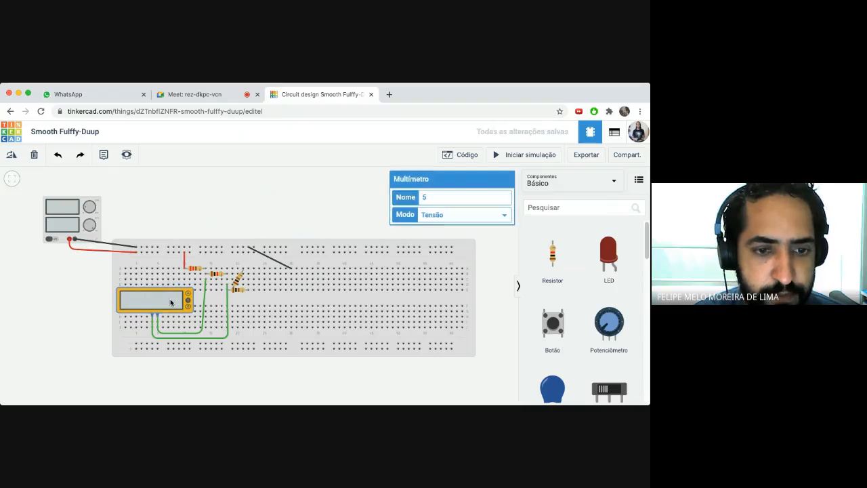
key(Delete)
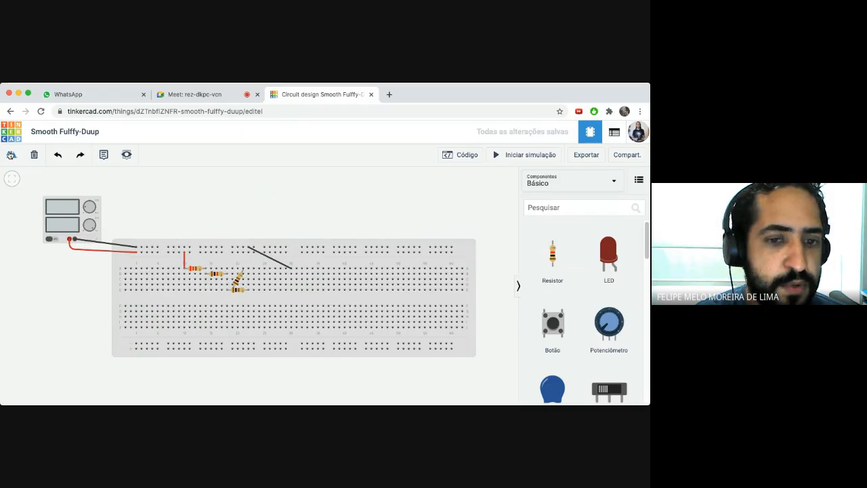
- Delete the black jumper wire and rotate the diagonal 100 Ω resistor to lie horizontal
click(262, 258)
key(Delete)
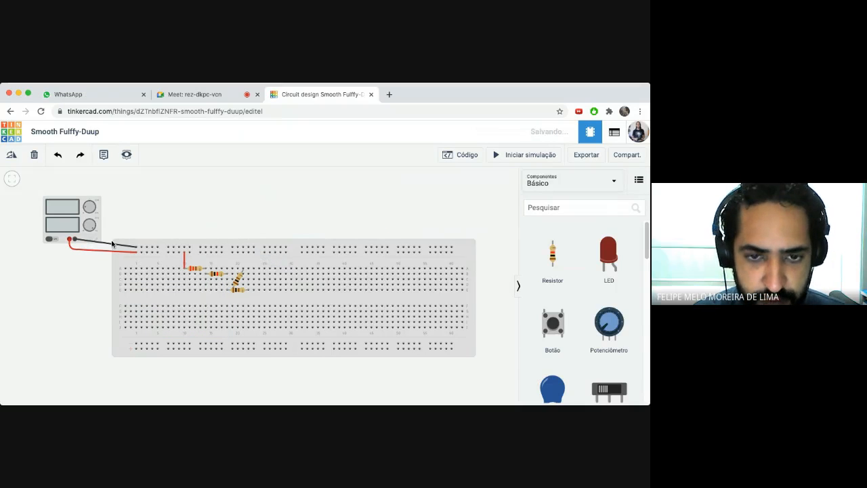
click(237, 279)
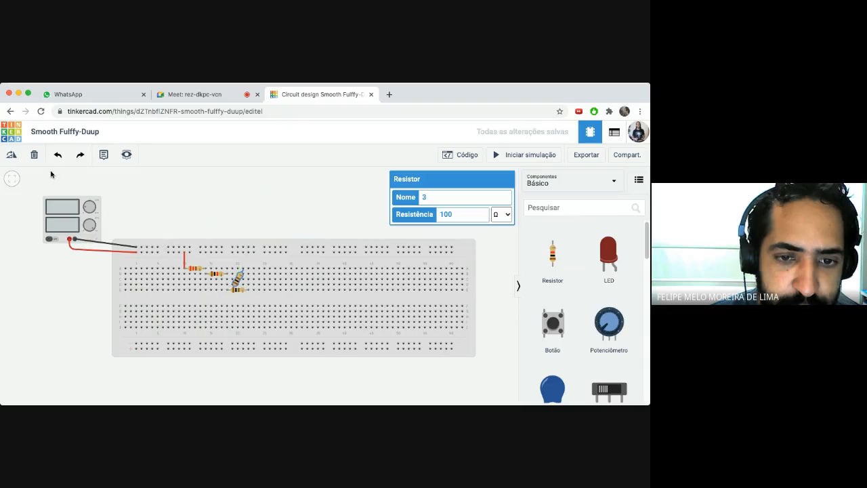
click(13, 155)
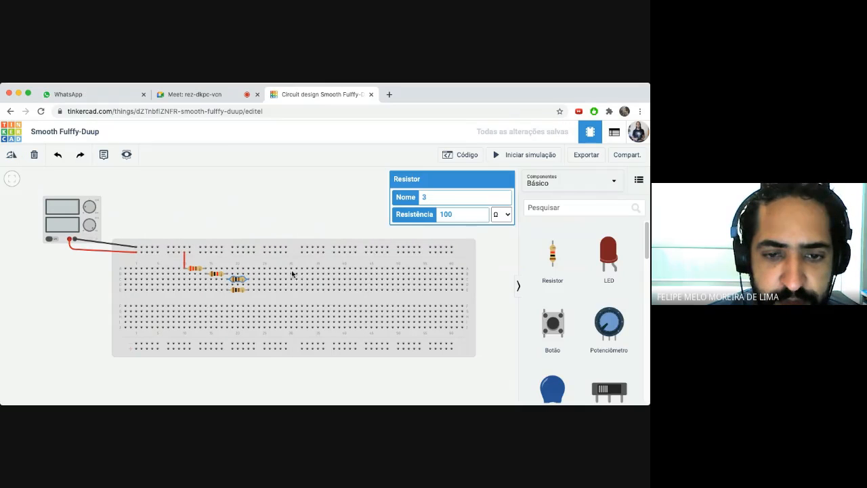
- Delete the vertical red wire and the red and black power supply leads
click(184, 266)
key(Delete)
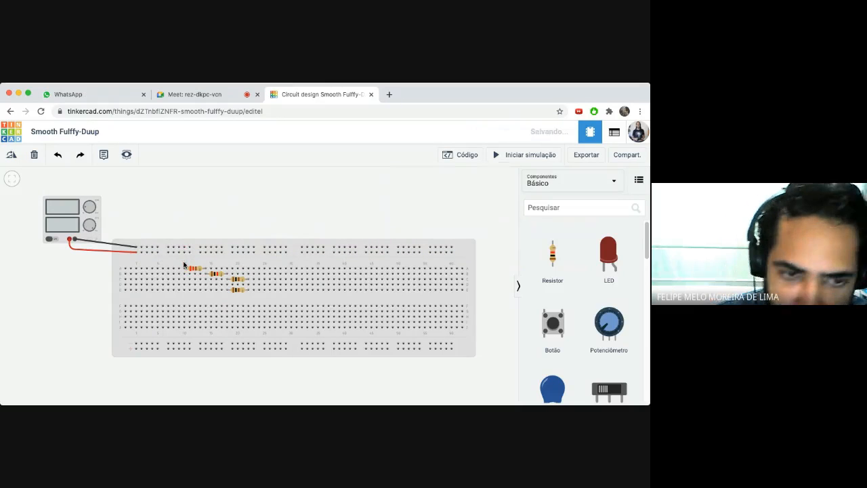
click(111, 250)
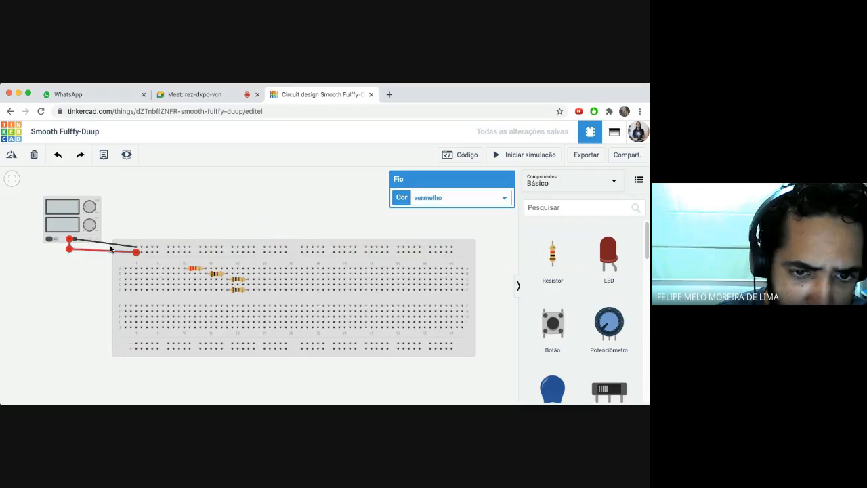
key(Delete)
click(113, 247)
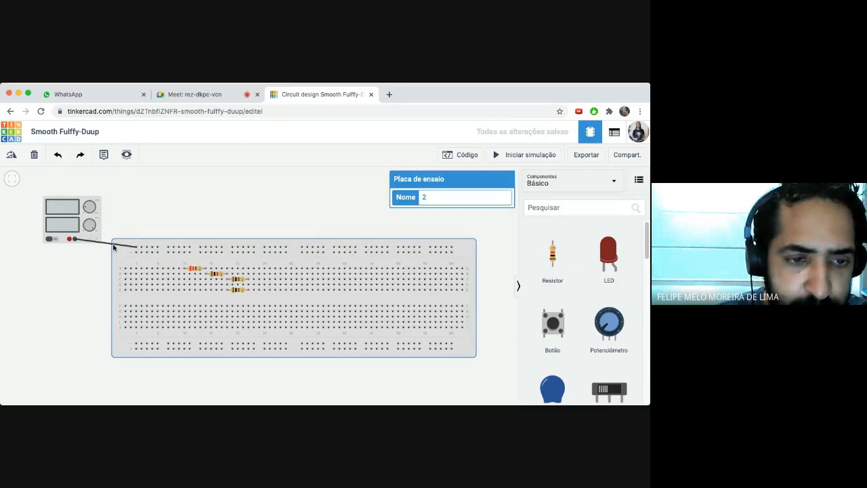
click(111, 245)
key(Delete)
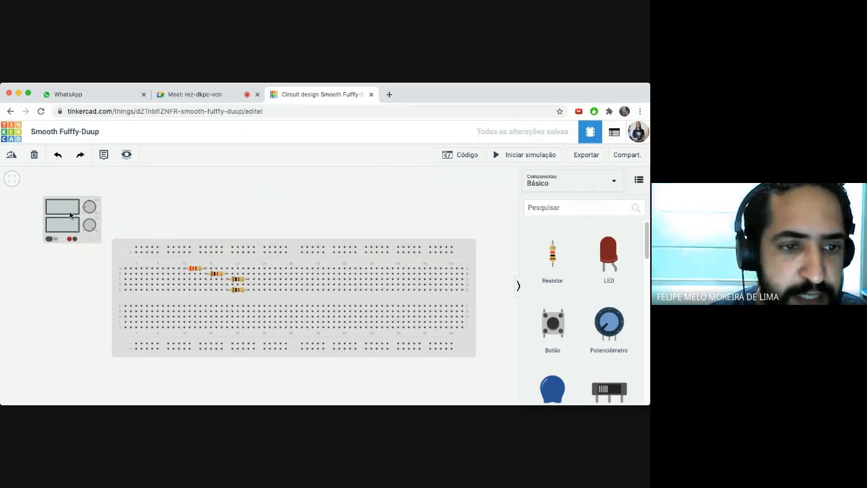
drag(69, 215, 56, 204)
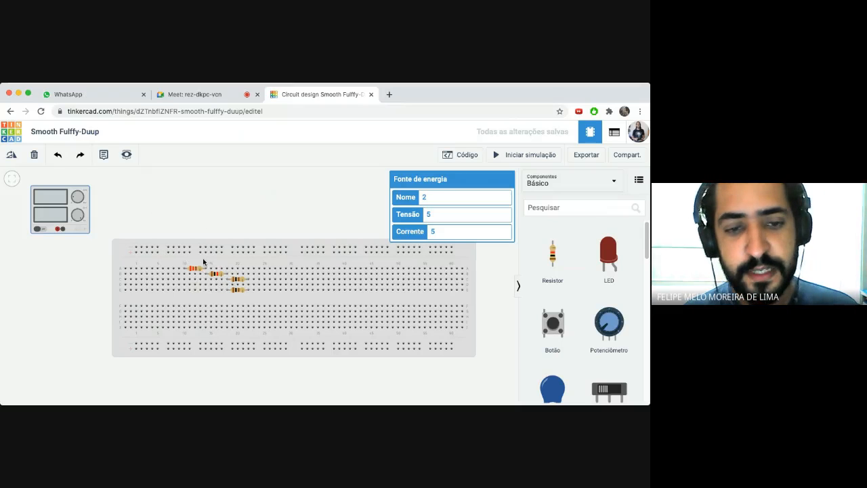
drag(53, 211, 57, 230)
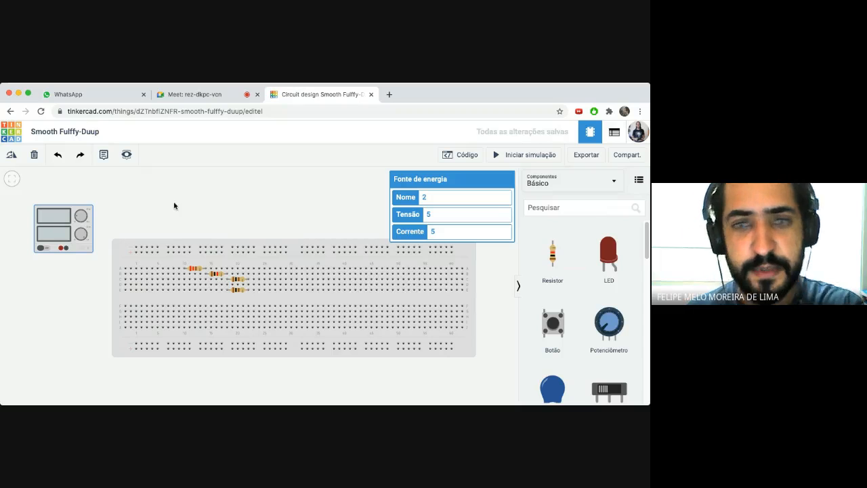
click(355, 199)
click(195, 272)
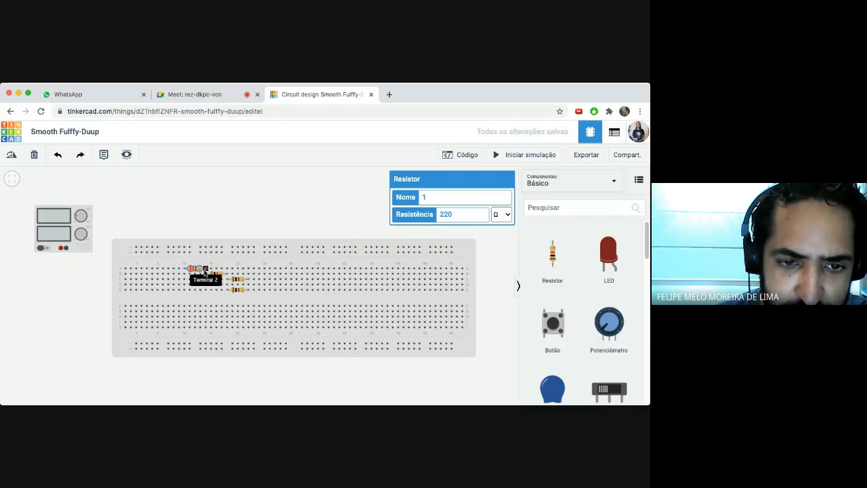
click(206, 273)
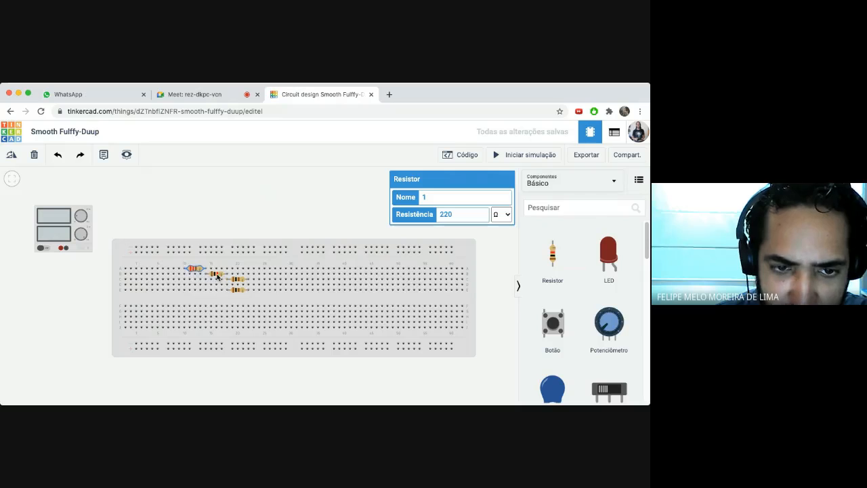
click(216, 275)
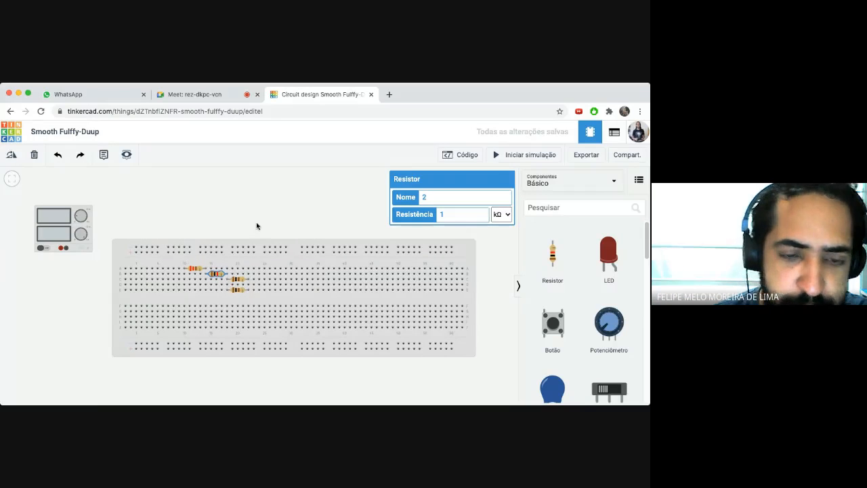
click(237, 280)
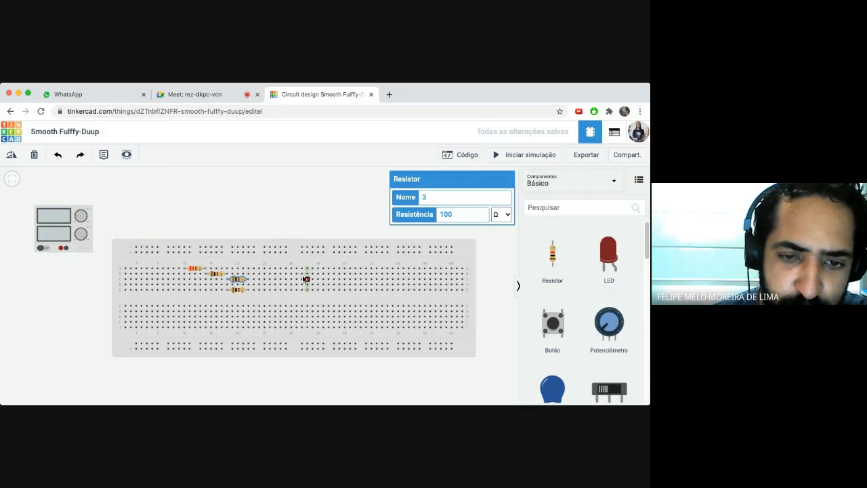
click(238, 290)
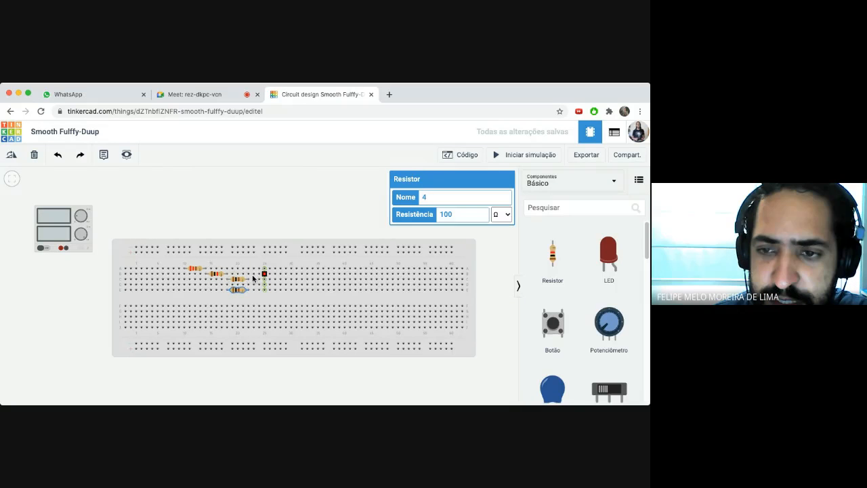
click(408, 222)
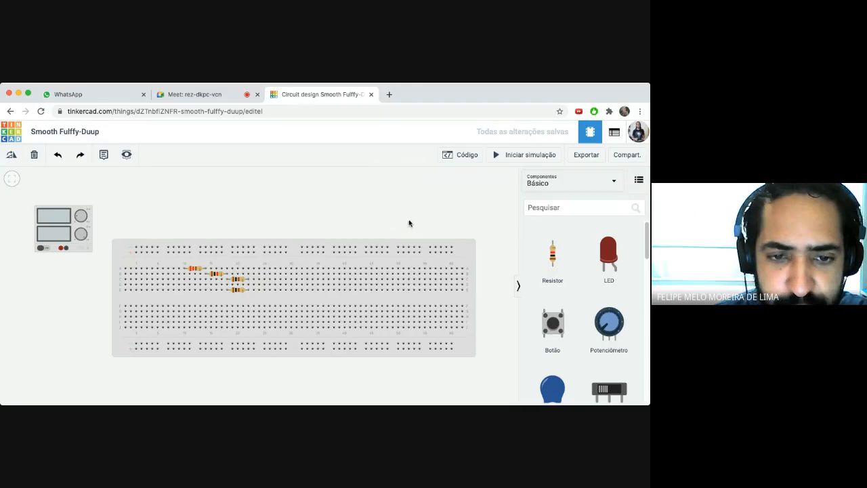
- Search 'mul', place a Multímetro above the breadboard, and set its Modo to Resistência
click(534, 207)
text(m)
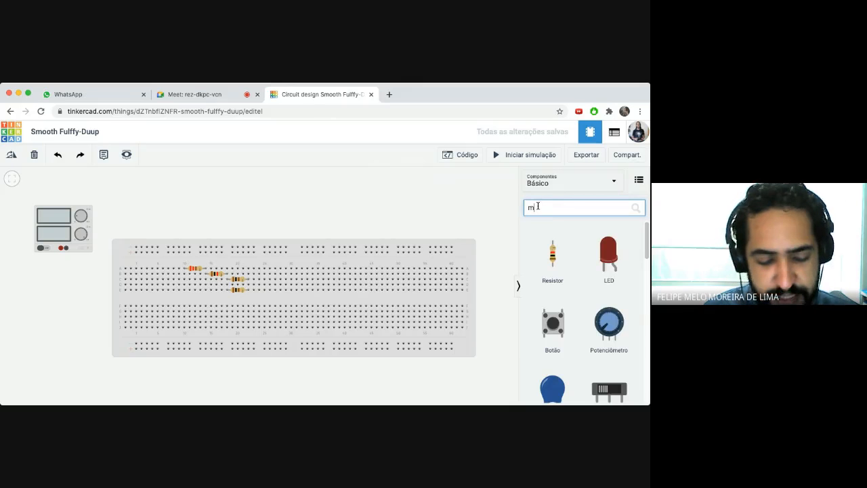
text(ul)
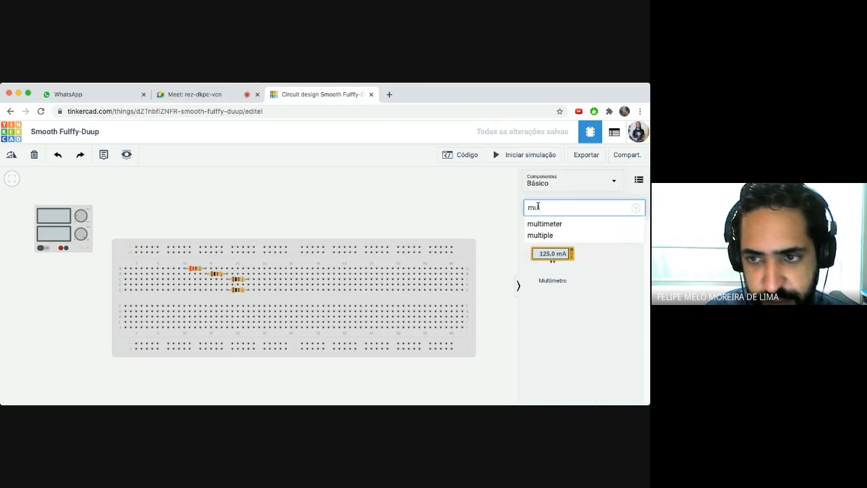
click(302, 212)
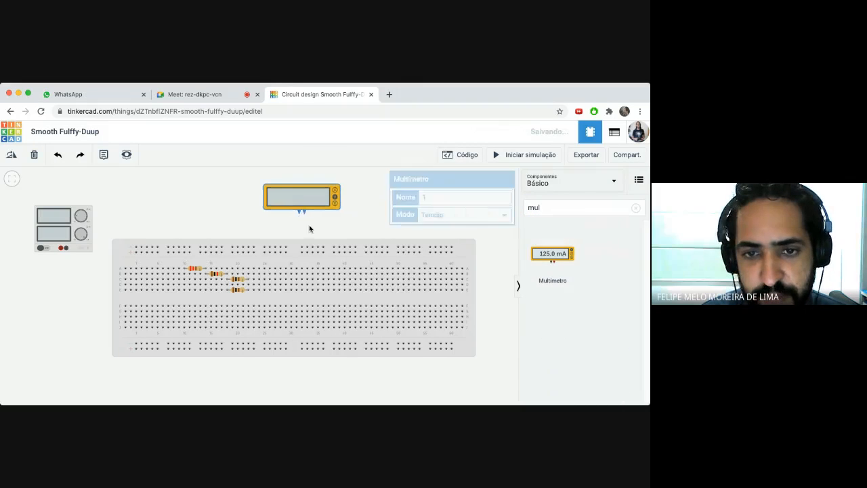
drag(291, 205, 238, 211)
click(350, 217)
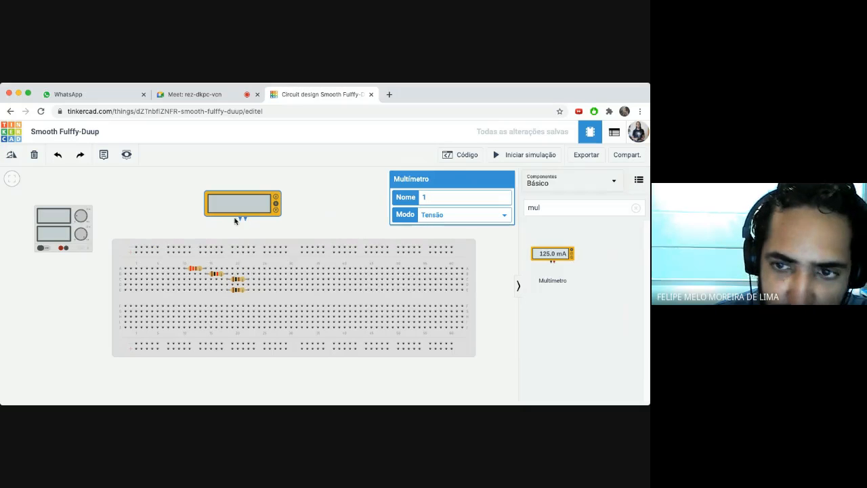
click(507, 217)
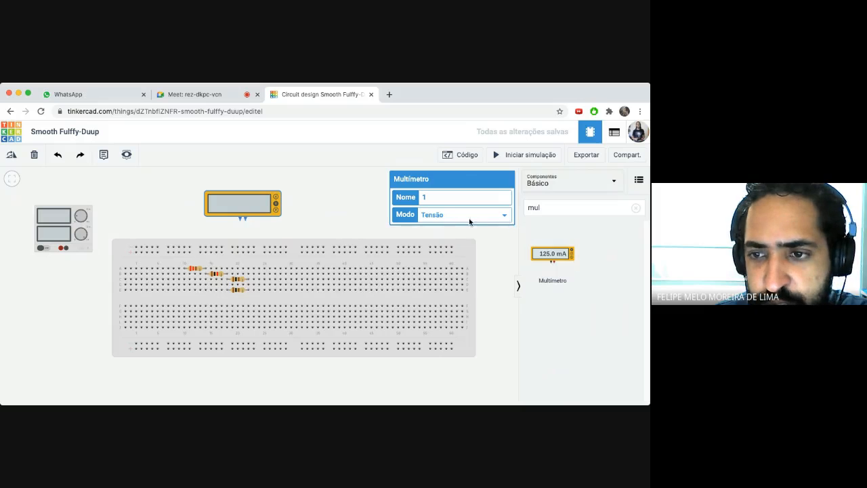
click(458, 223)
- Wire the multimeter's negative and positive leads to the two terminals of the third resistor
mouse_move(262, 206)
mouse_down()
mouse_move(249, 206)
mouse_move(260, 211)
mouse_up()
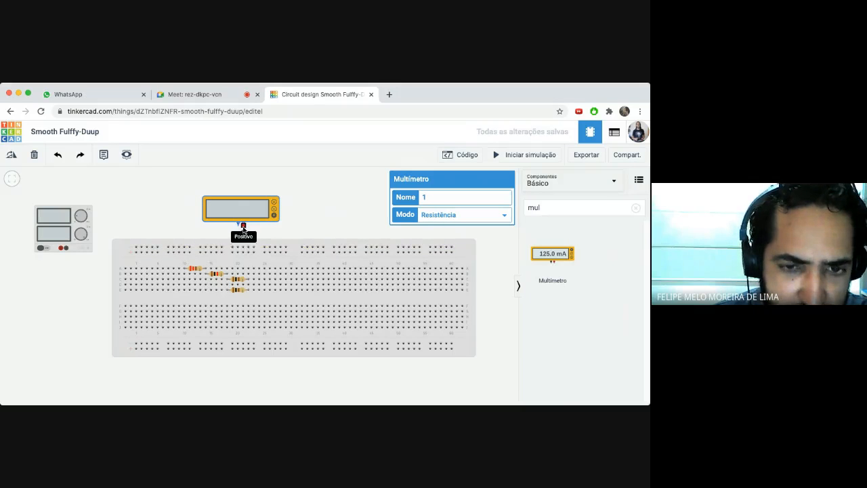
click(237, 280)
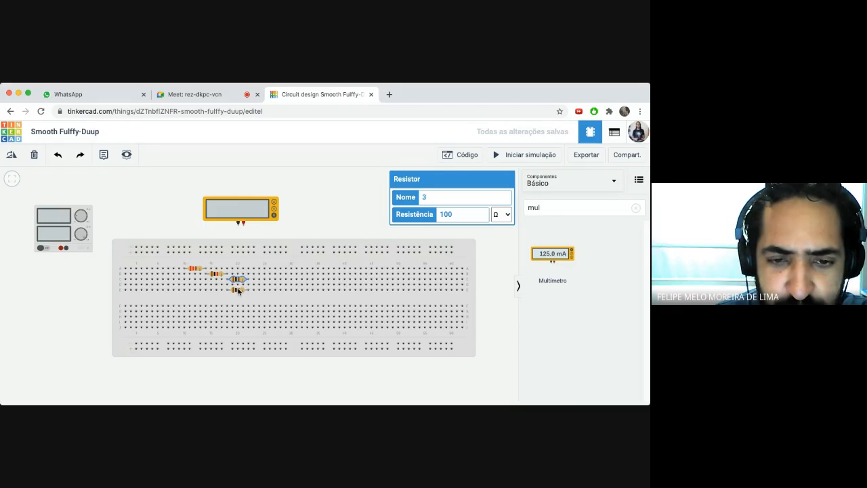
click(238, 228)
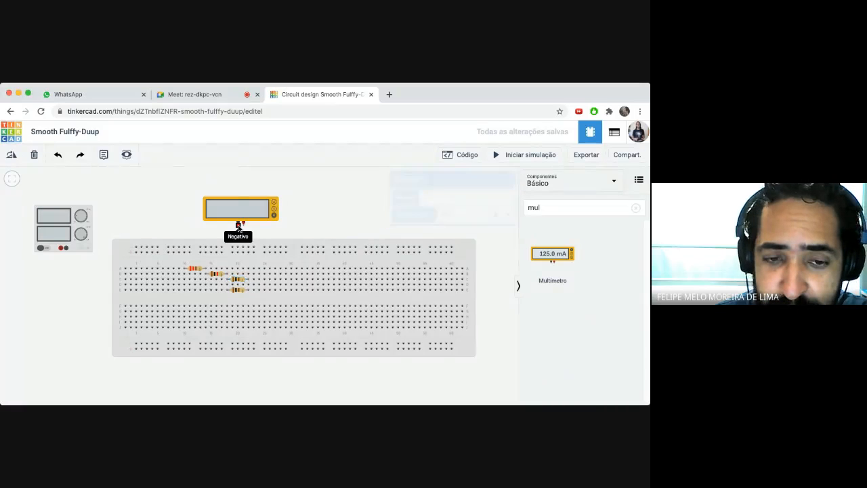
click(228, 280)
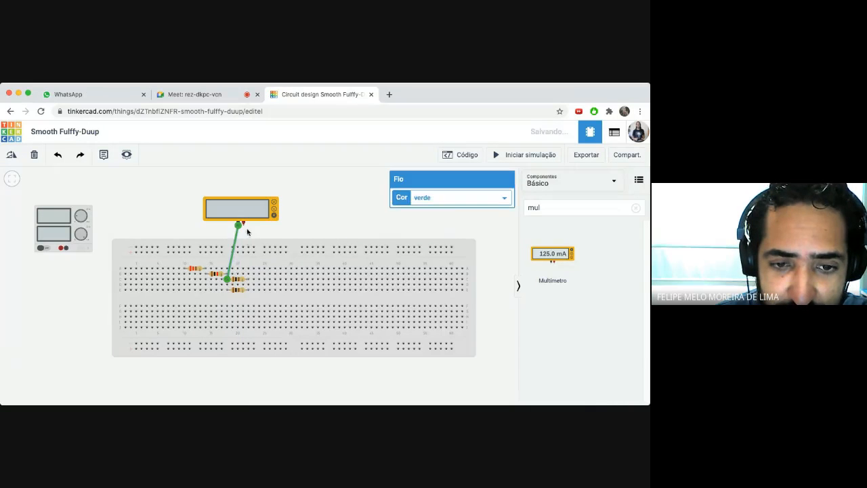
click(244, 228)
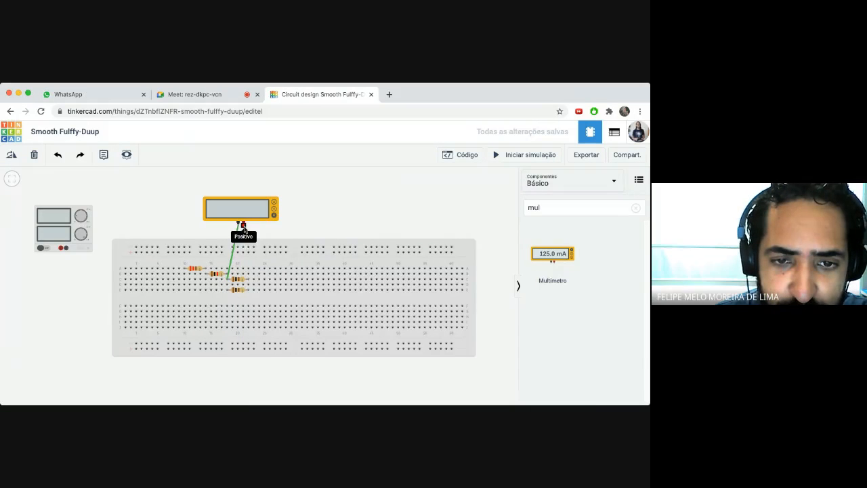
click(249, 279)
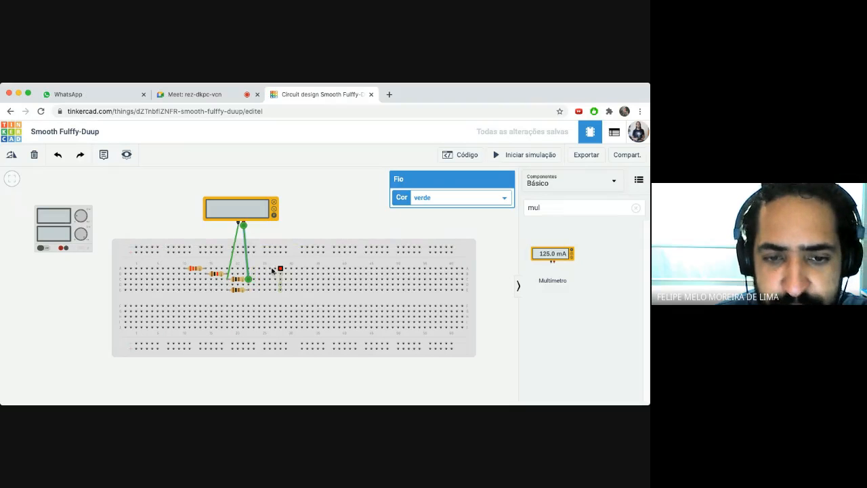
click(288, 228)
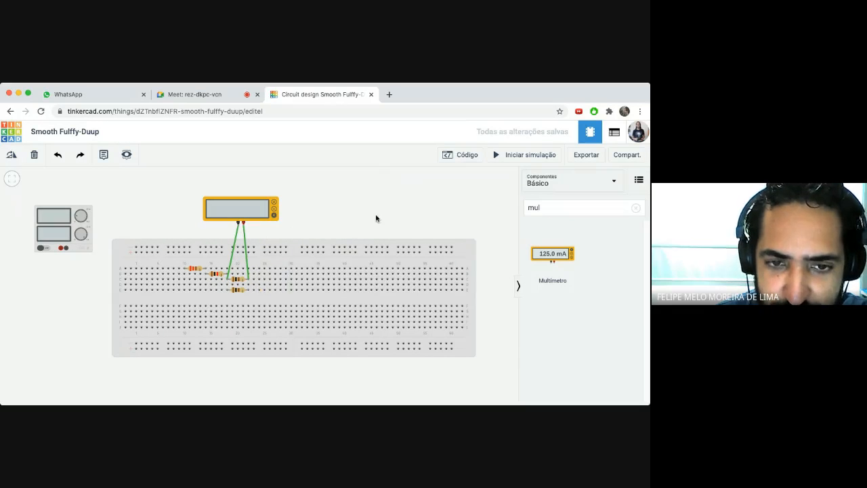
- Check the upper and lower resistors to confirm the leads reach the 100 Ω resistor 3
click(239, 283)
click(240, 293)
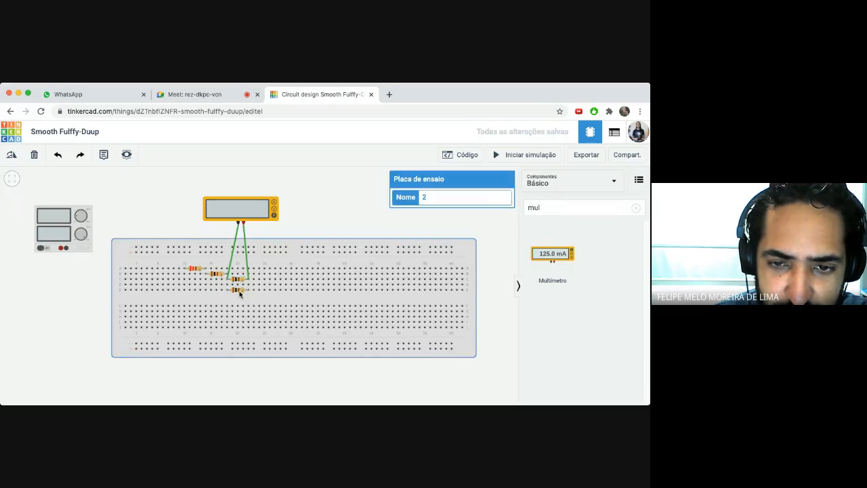
click(239, 281)
click(238, 291)
click(238, 280)
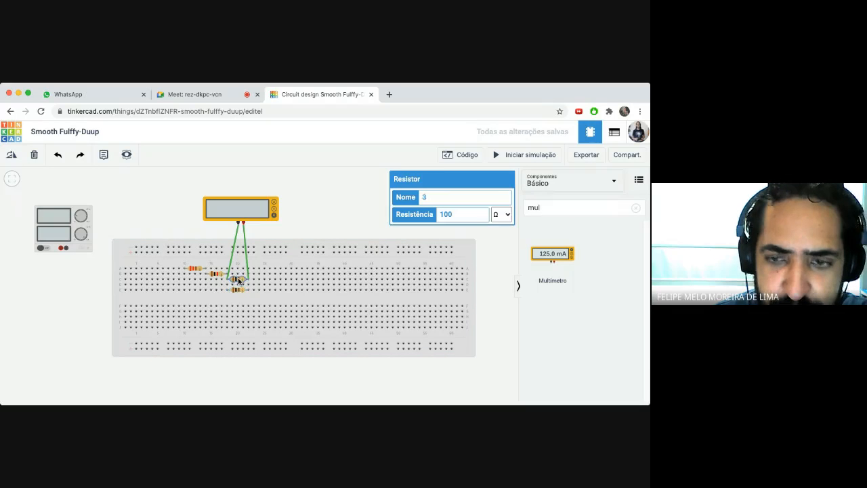
click(238, 286)
click(237, 285)
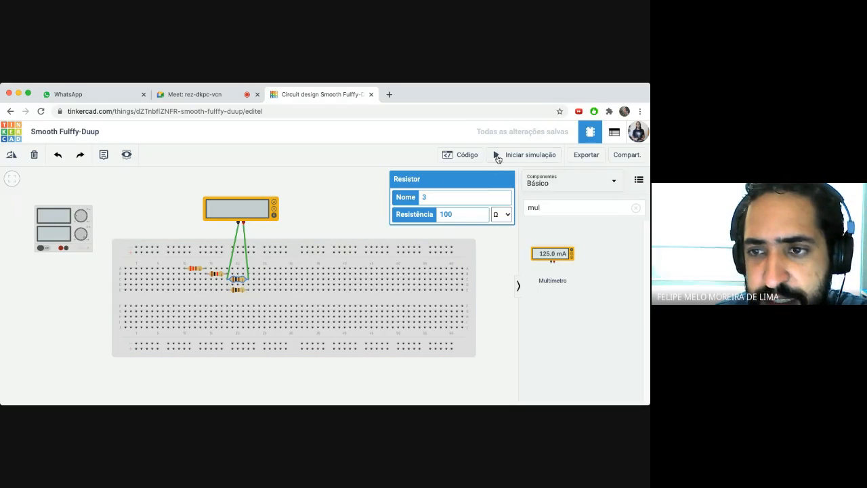
- Start the simulation to read 50.0 Ω on the multimeter, then select its negative lead wire
click(498, 155)
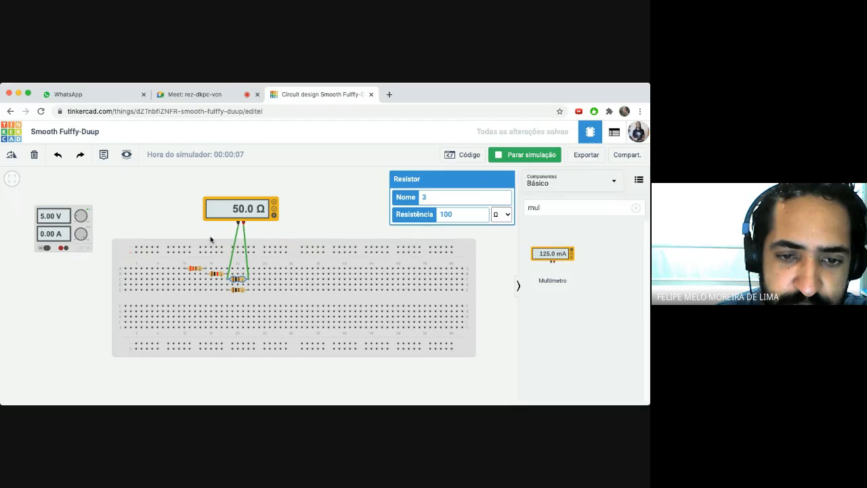
click(230, 277)
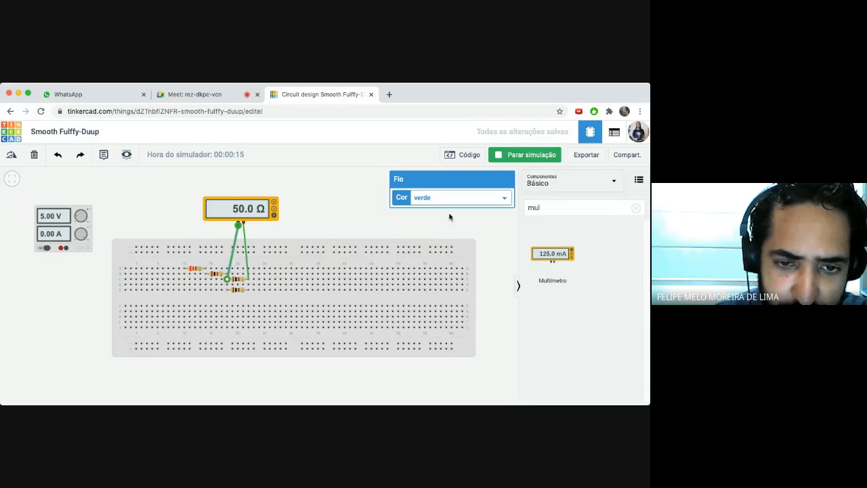
- Stop the simulation and move the multimeter's negative lead beside the first resistor's left end
click(505, 155)
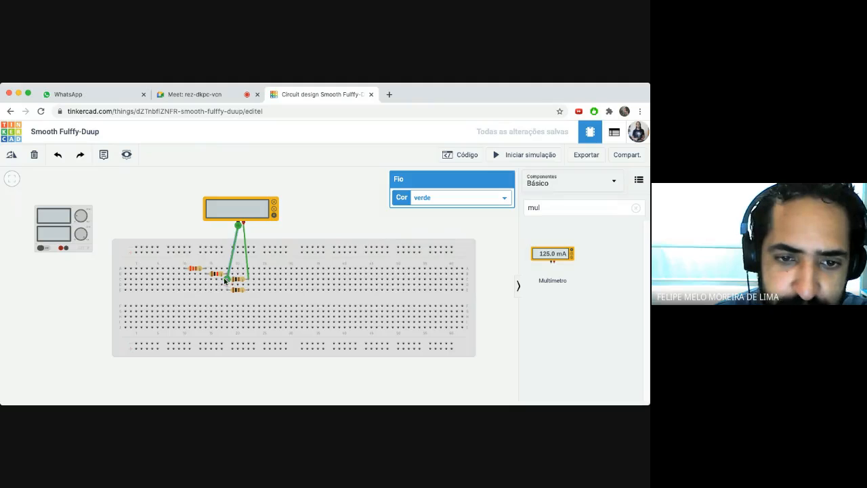
drag(225, 279, 184, 268)
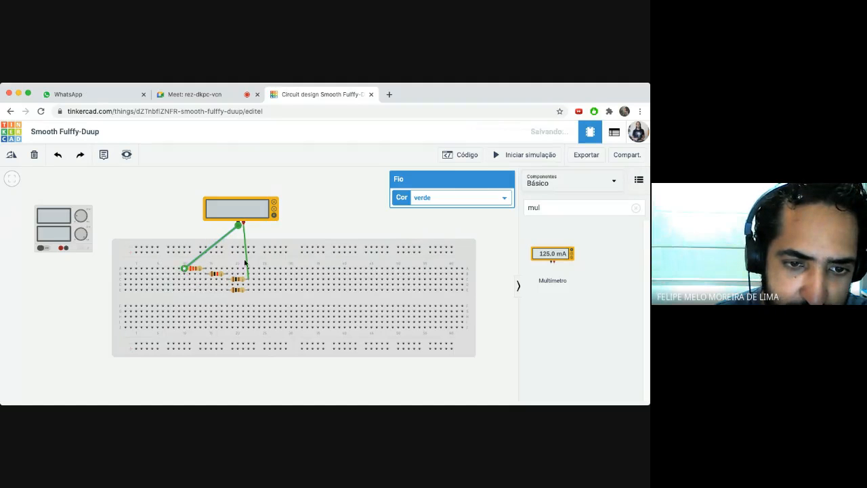
click(338, 217)
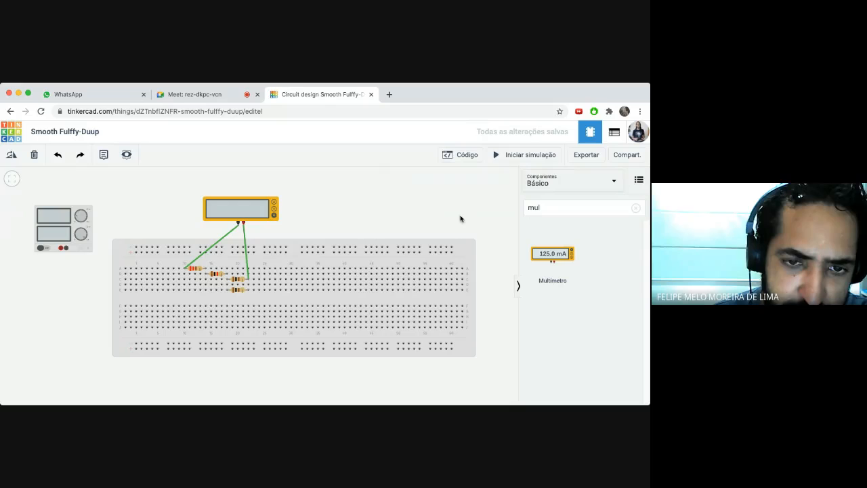
- Rerun the simulation for a 1.27 kΩ reading and check the 220 Ω and 1 kΩ resistor values
click(497, 155)
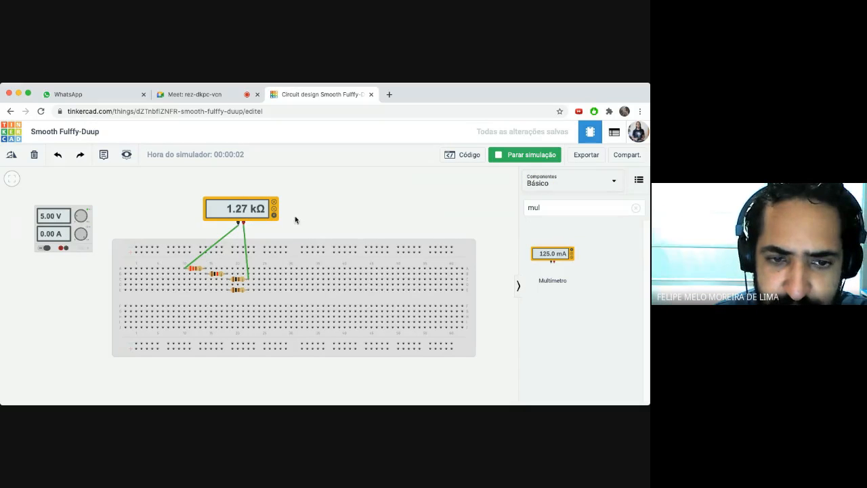
click(196, 270)
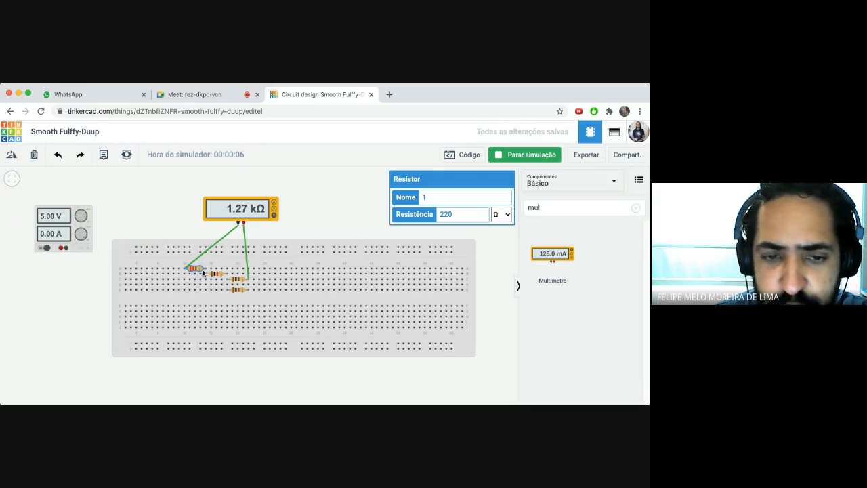
click(218, 276)
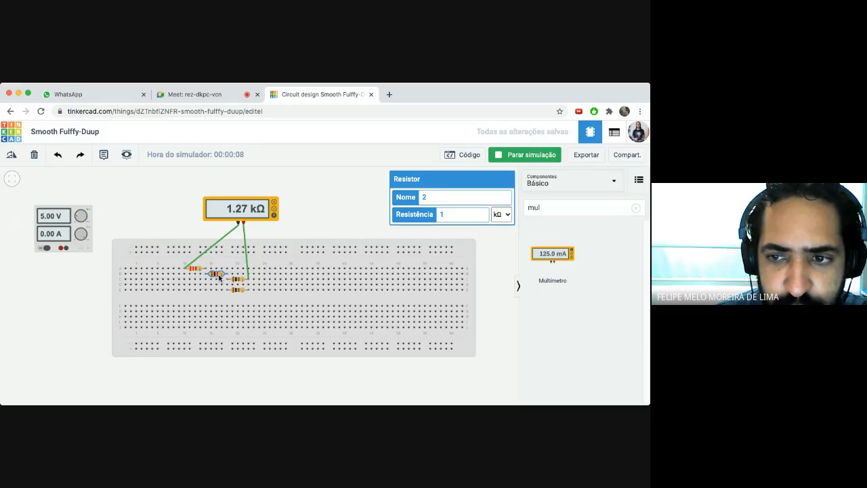
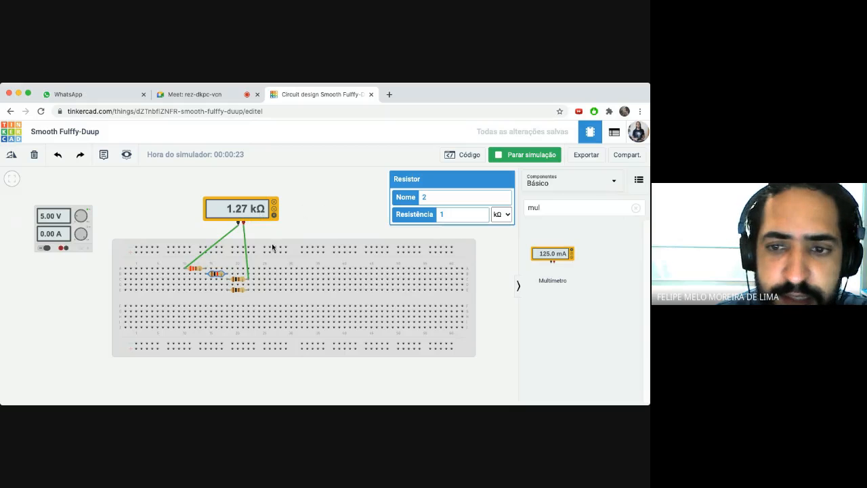
- Delete the multimeter's diagonal probe wire, which stops the simulation
click(217, 248)
click(217, 245)
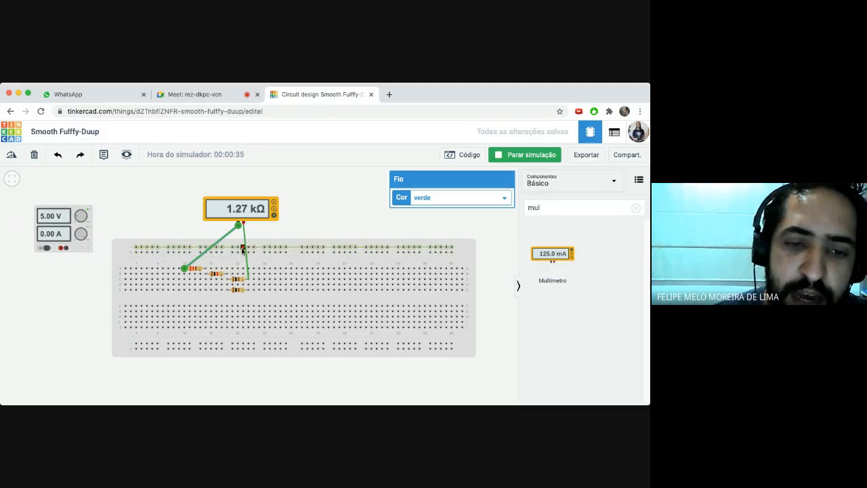
key(Delete)
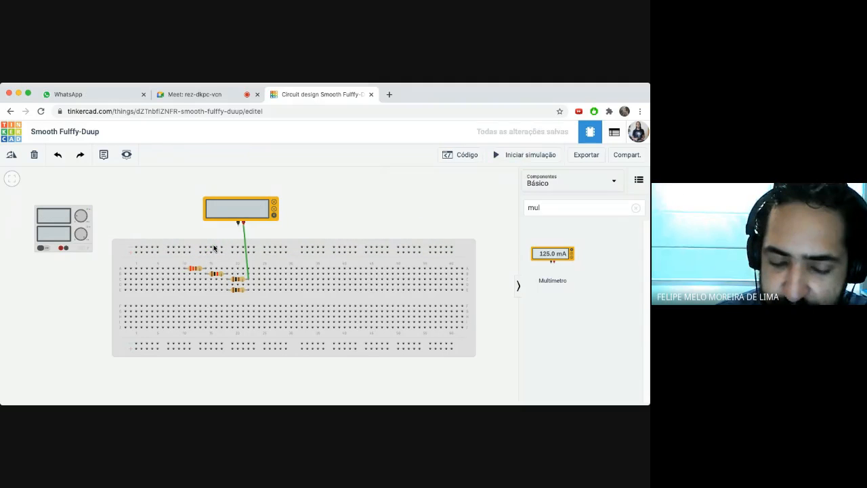
click(248, 254)
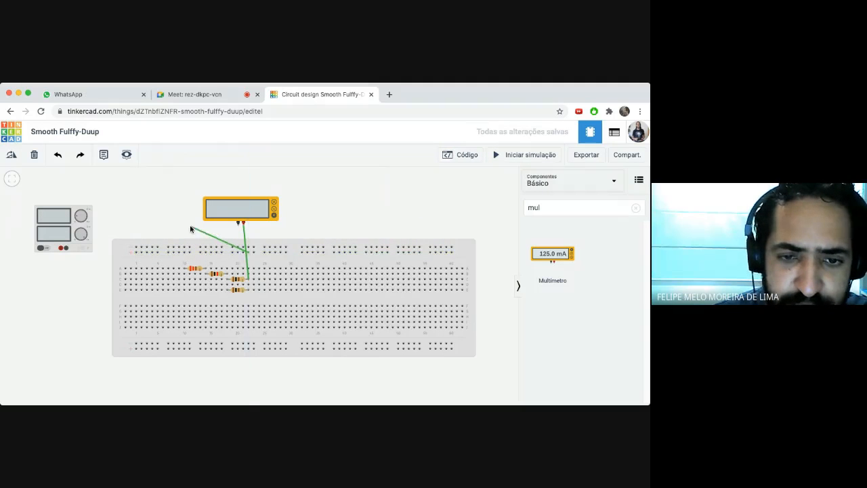
key(Escape)
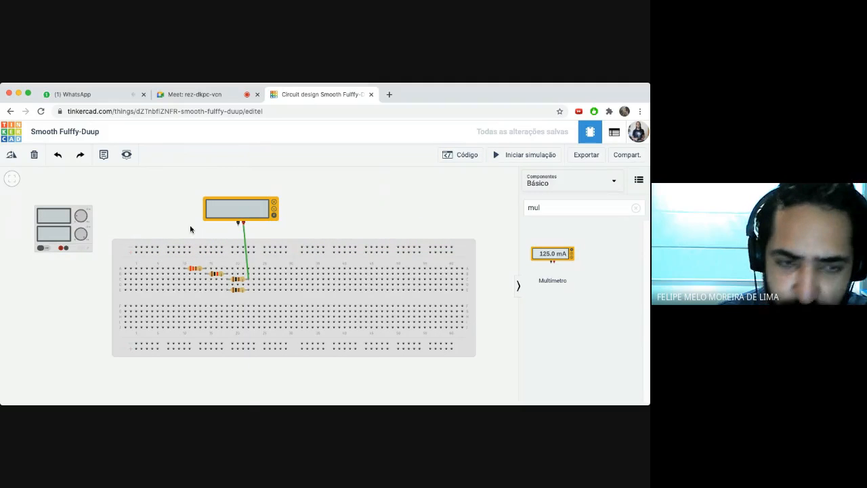
- Glance at the Google Meet chat, then return to the Tinkercad editor
click(200, 94)
click(598, 163)
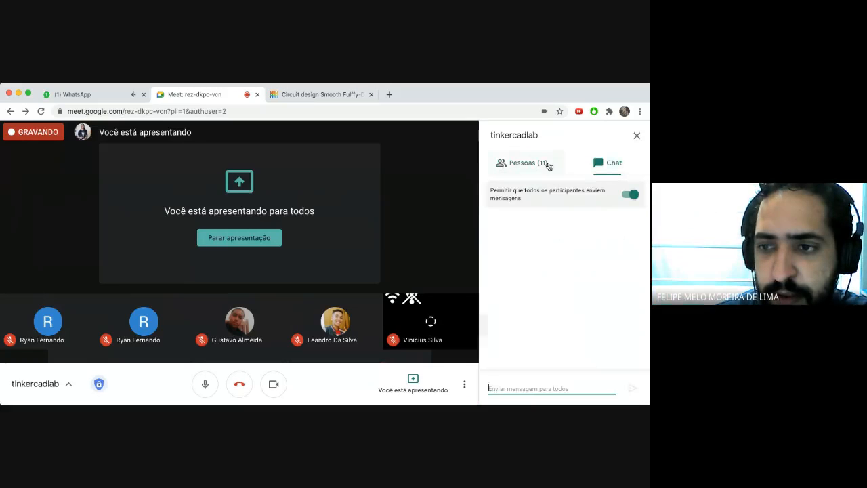
click(300, 95)
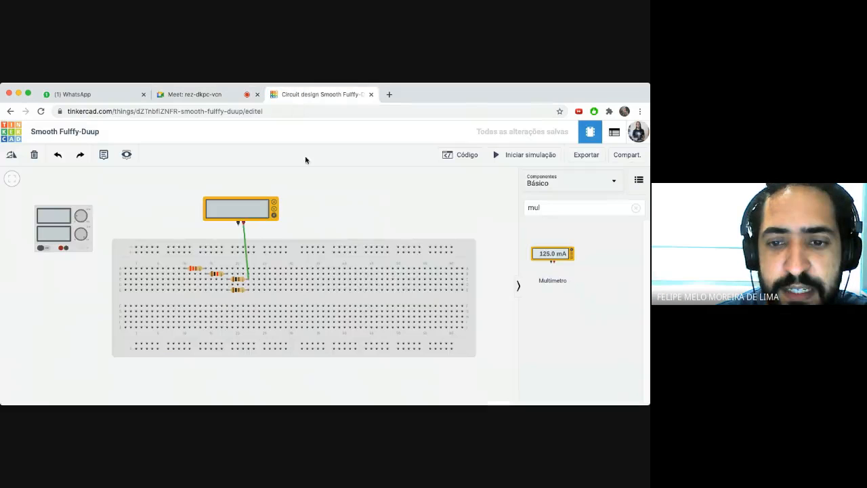
- Remove the multimeter's last wire and connect both power-supply terminals to the top rails
click(245, 241)
key(Delete)
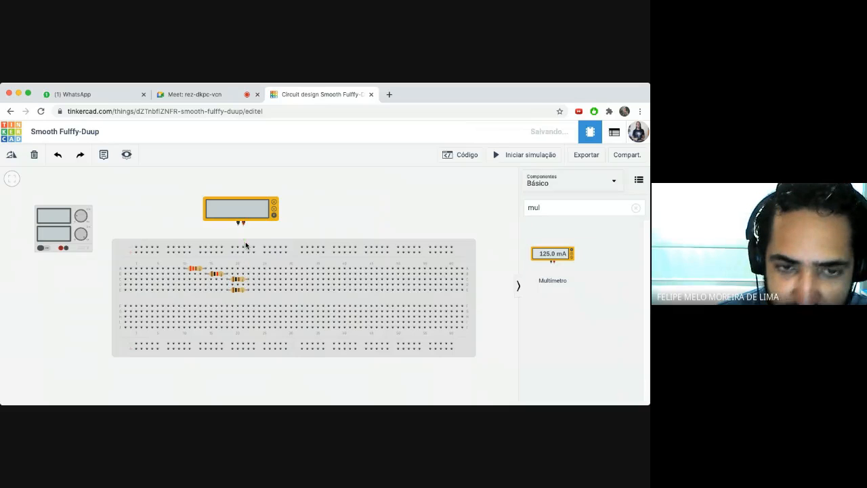
click(61, 249)
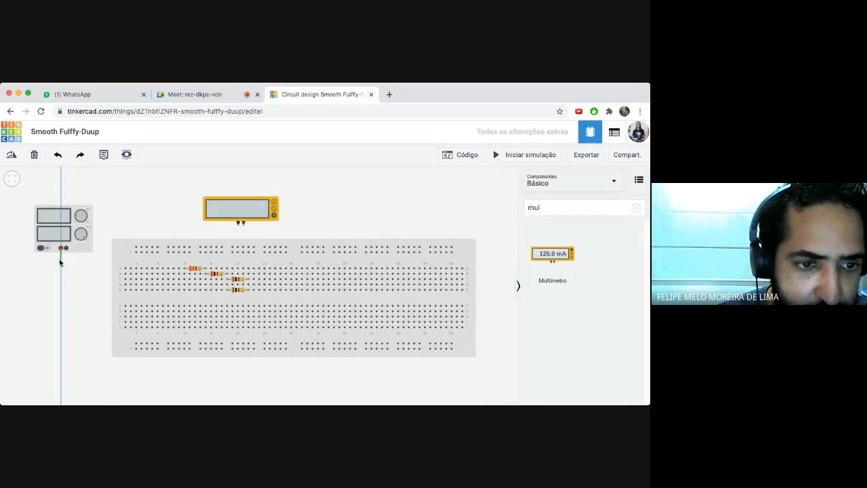
click(60, 260)
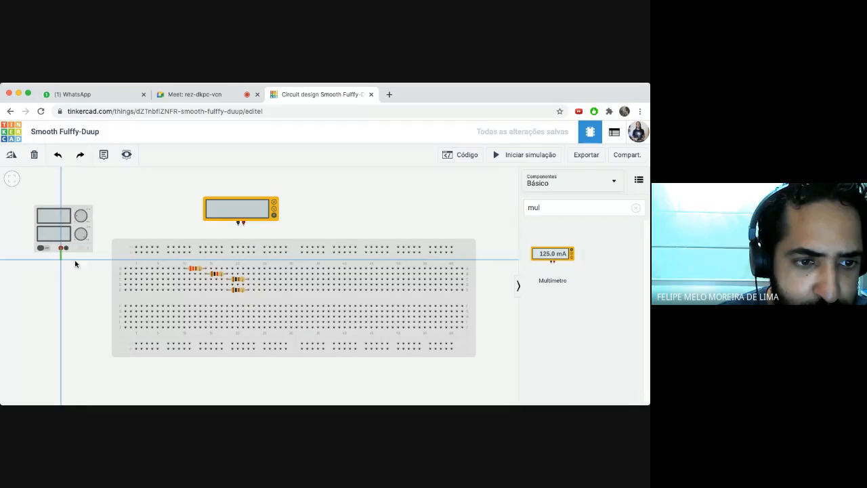
click(132, 260)
click(136, 251)
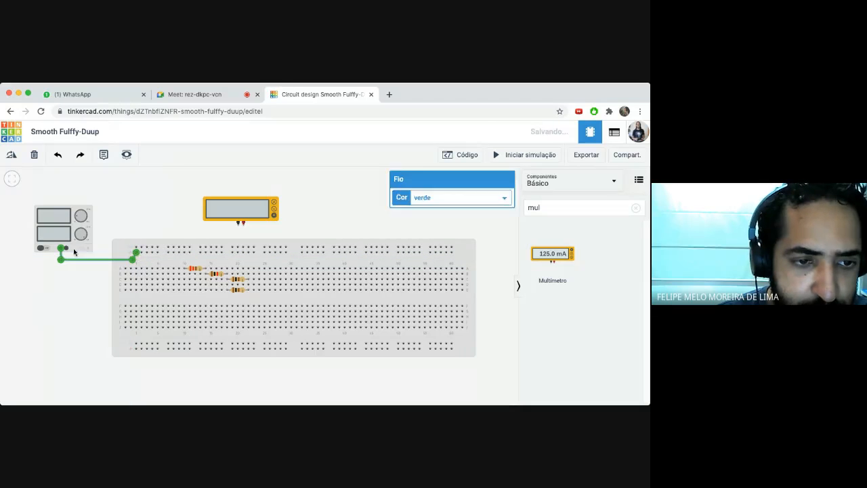
click(66, 248)
click(136, 248)
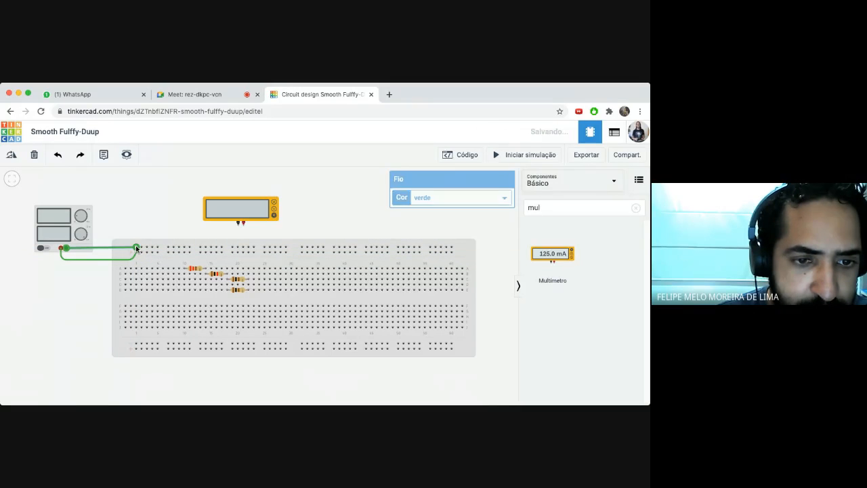
click(124, 226)
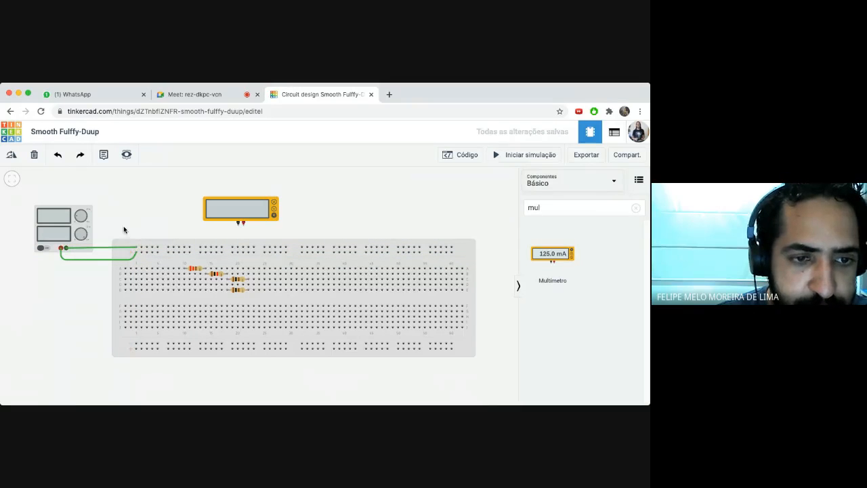
- Wire the top rail to the resistors, then simulate the circuit drawing 3.94 mA
click(184, 253)
click(184, 268)
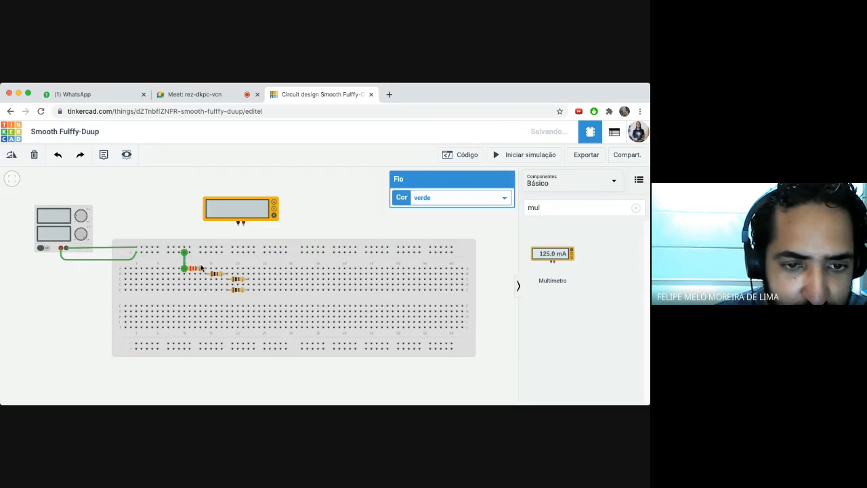
click(248, 279)
click(247, 247)
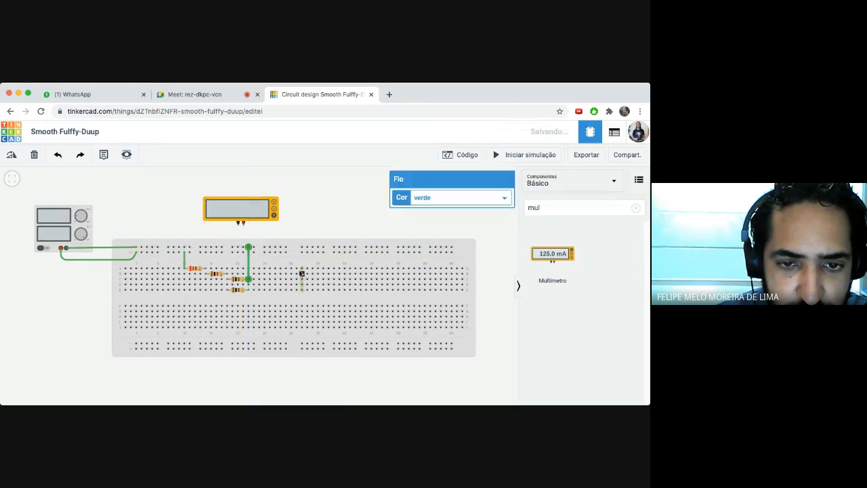
click(302, 211)
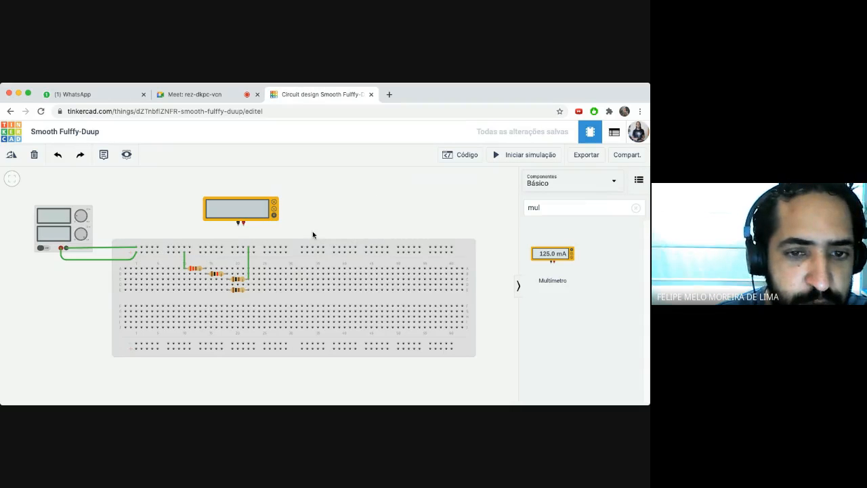
click(498, 158)
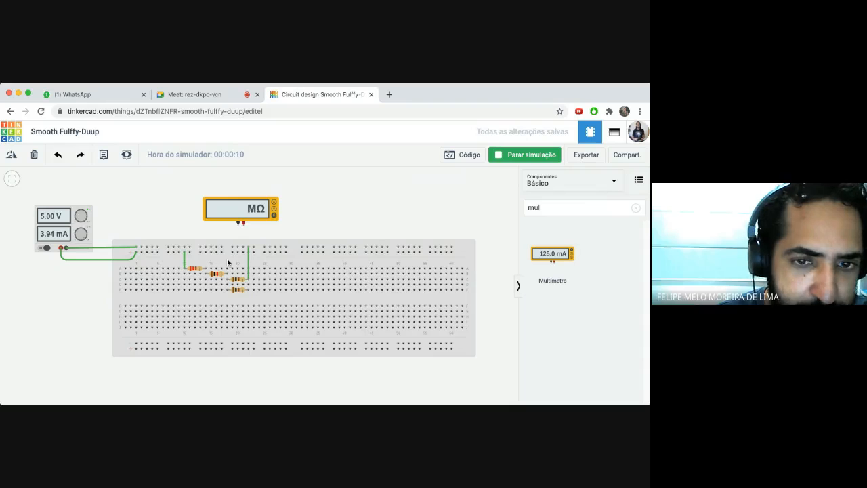
- Replace the old multimeter with a new one placed above the breadboard
click(246, 214)
key(Delete)
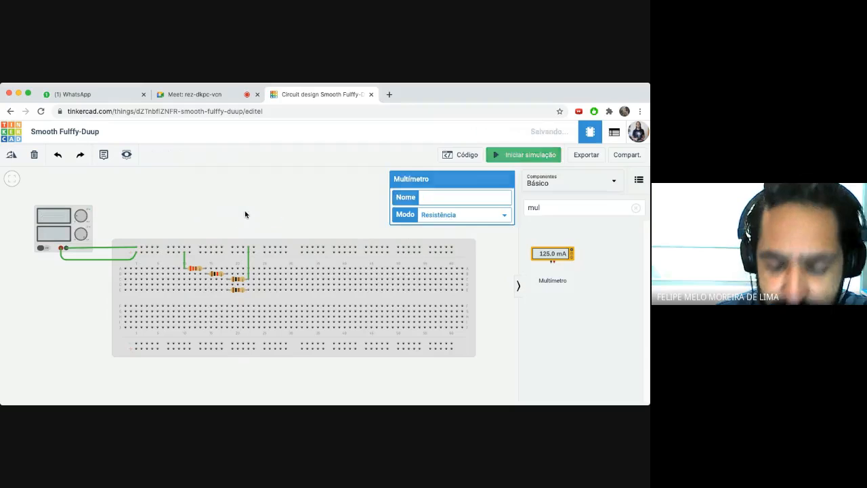
drag(538, 256, 234, 213)
click(265, 218)
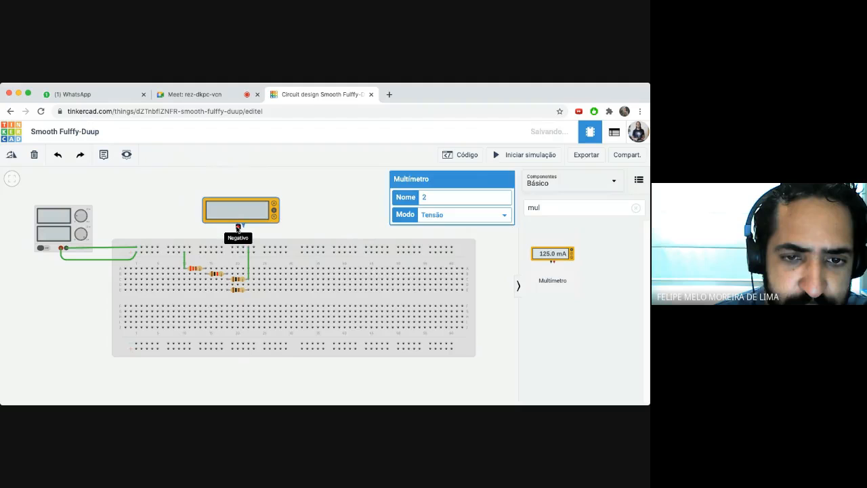
- Wire the meter's negative lead to a resistor terminal and its positive lead to the lower resistor
click(238, 224)
click(228, 281)
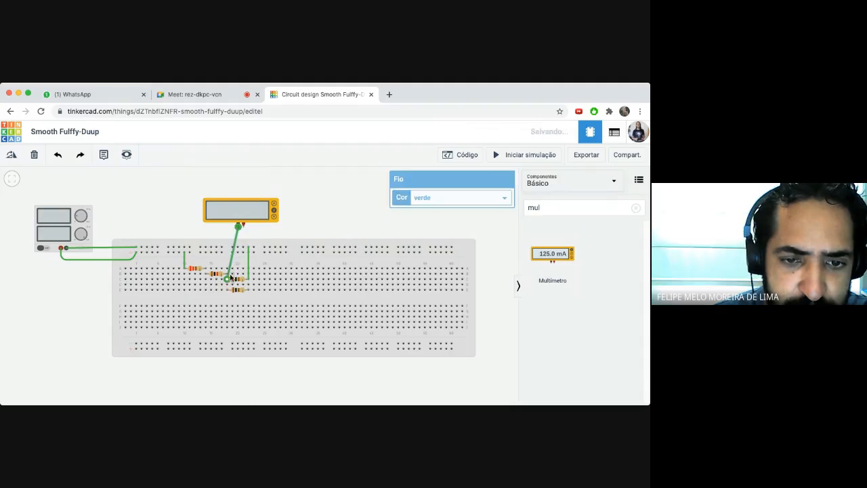
click(242, 224)
click(249, 277)
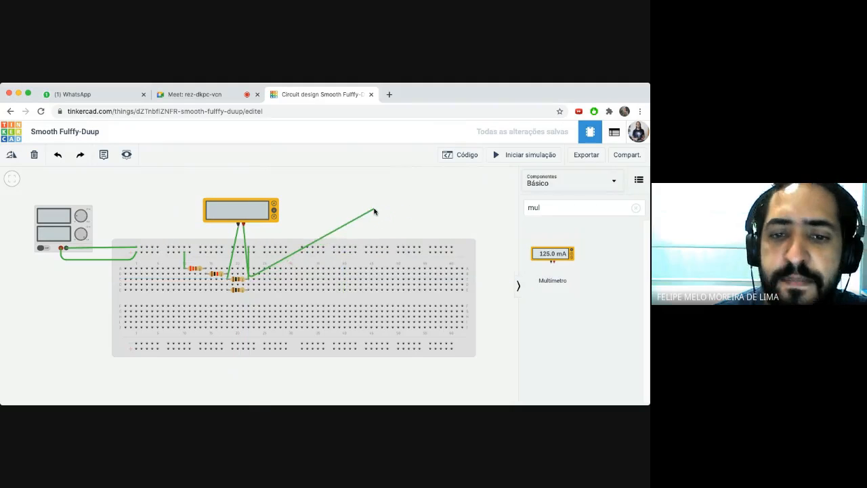
key(Escape)
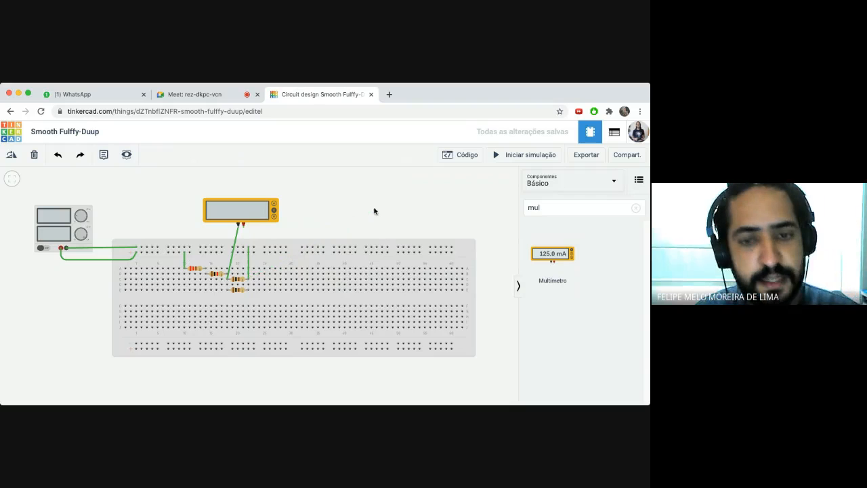
click(243, 225)
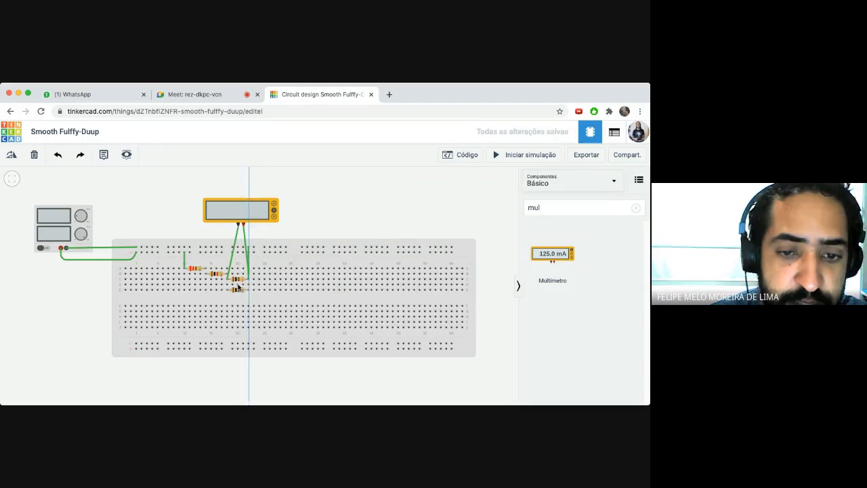
key(Escape)
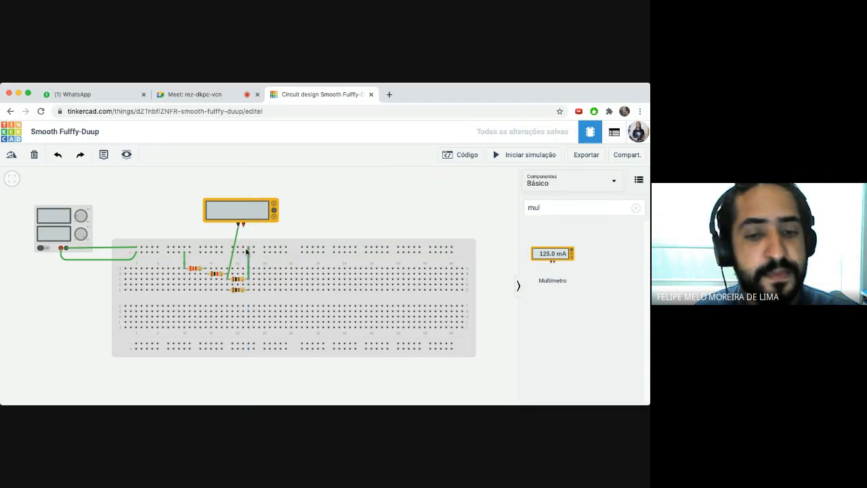
click(243, 224)
click(248, 289)
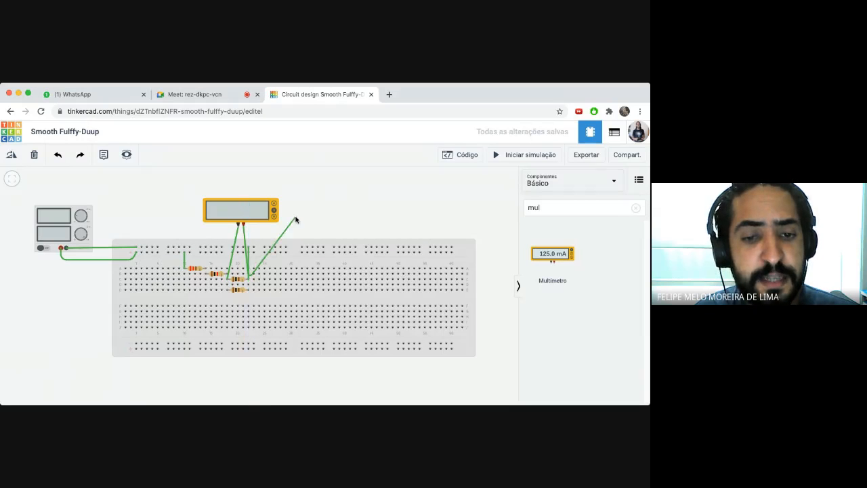
click(248, 284)
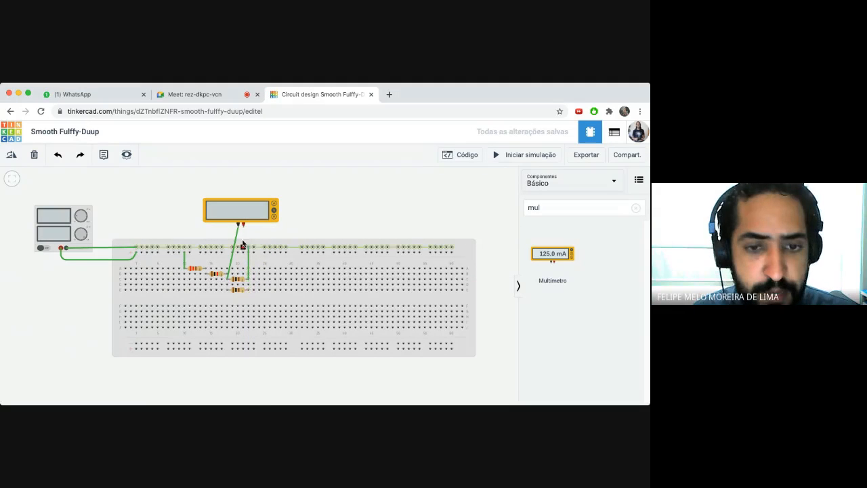
click(248, 283)
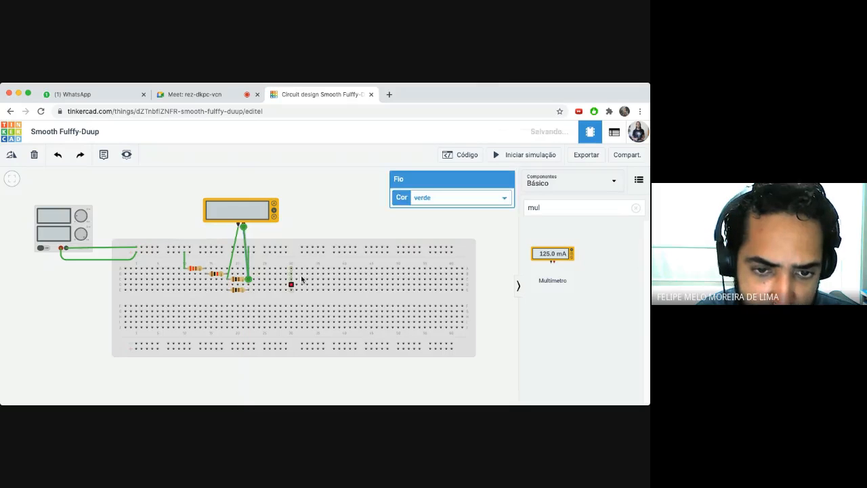
click(329, 218)
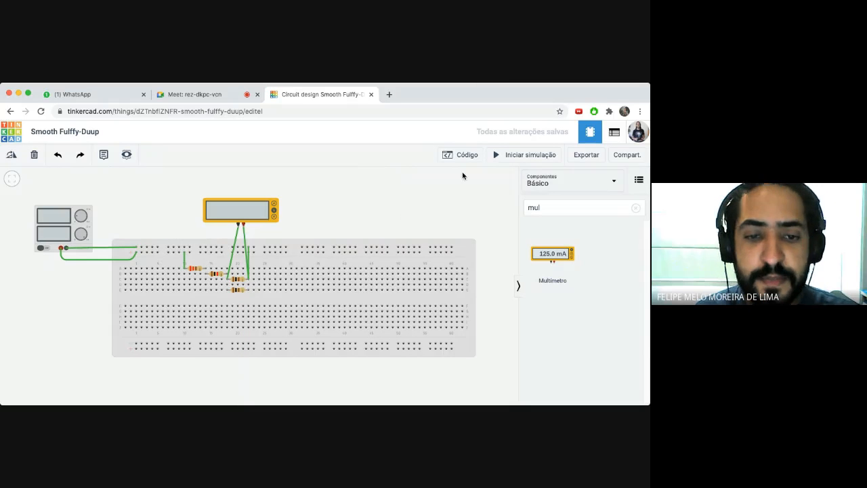
- Run the simulation to read -197 mV, then stop it
click(496, 156)
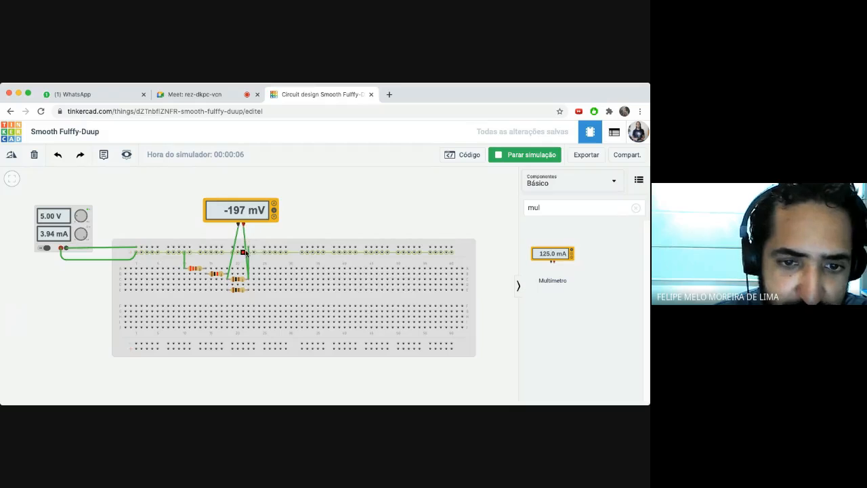
click(230, 271)
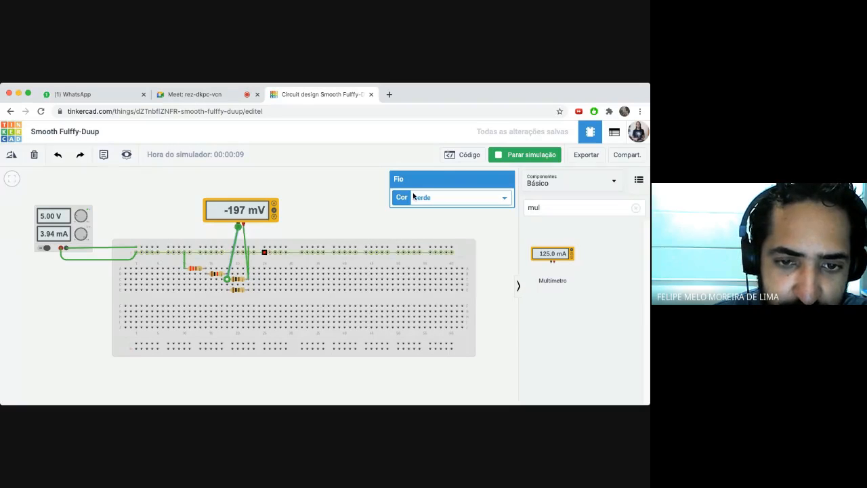
click(491, 153)
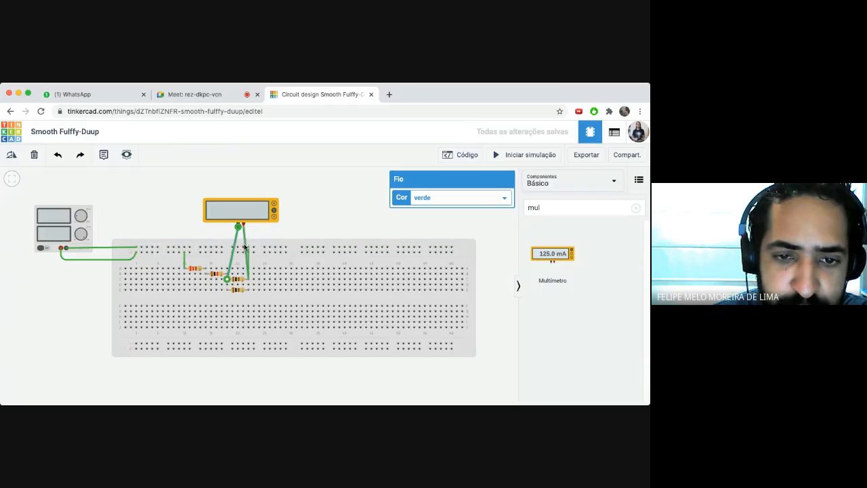
- Swap the meter's lead connections and rerun to read a positive 197 mV
click(229, 273)
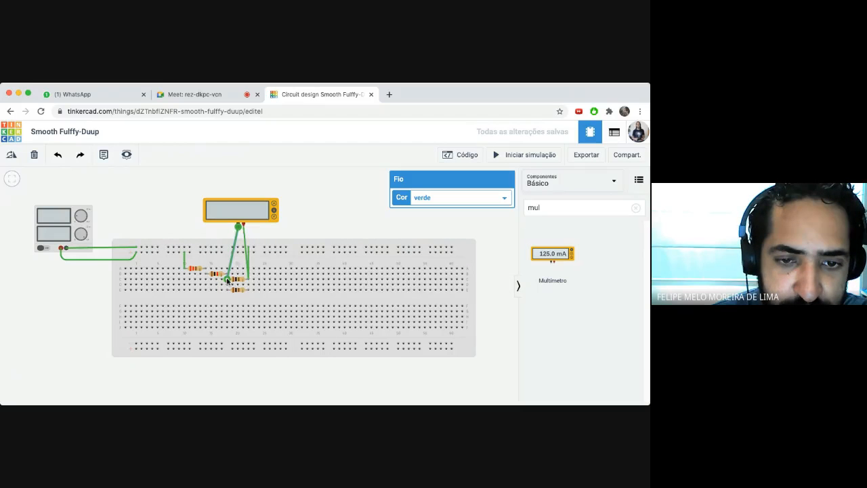
mouse_move(228, 279)
mouse_down()
mouse_move(280, 279)
mouse_move(228, 279)
mouse_up()
click(248, 268)
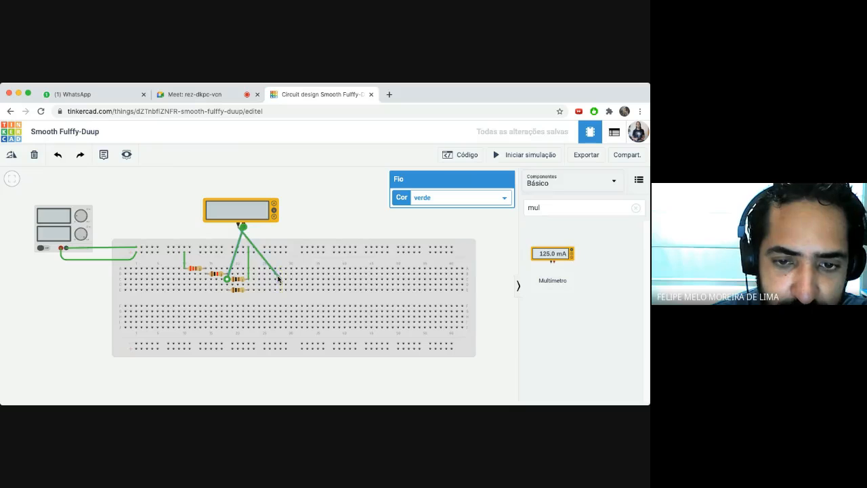
drag(280, 280, 247, 280)
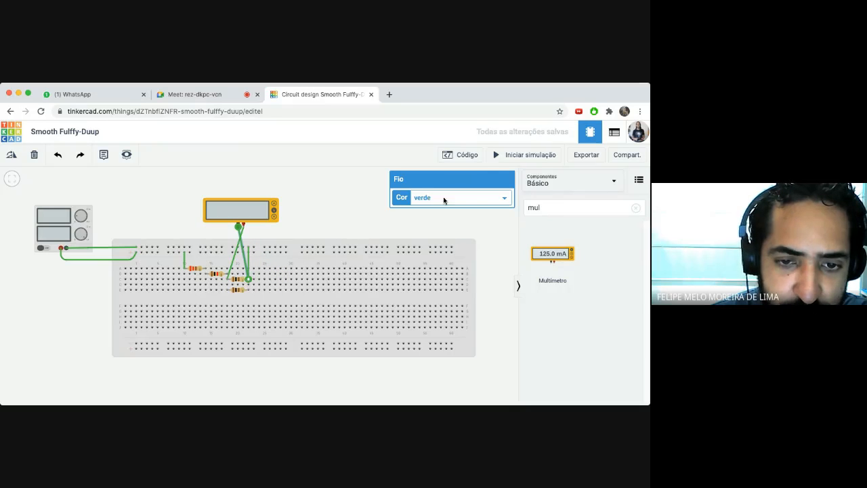
click(499, 155)
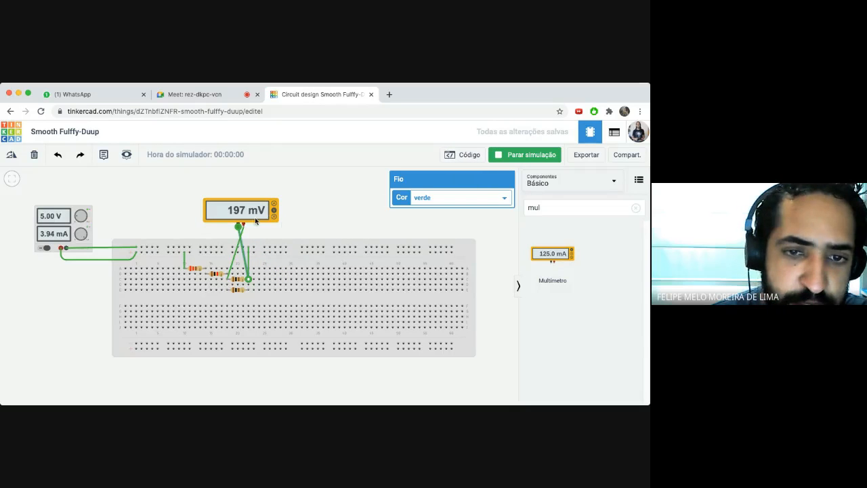
click(354, 196)
- Add a second multimeter below the breadboard wired across the first resistor, and place a third above it
click(499, 154)
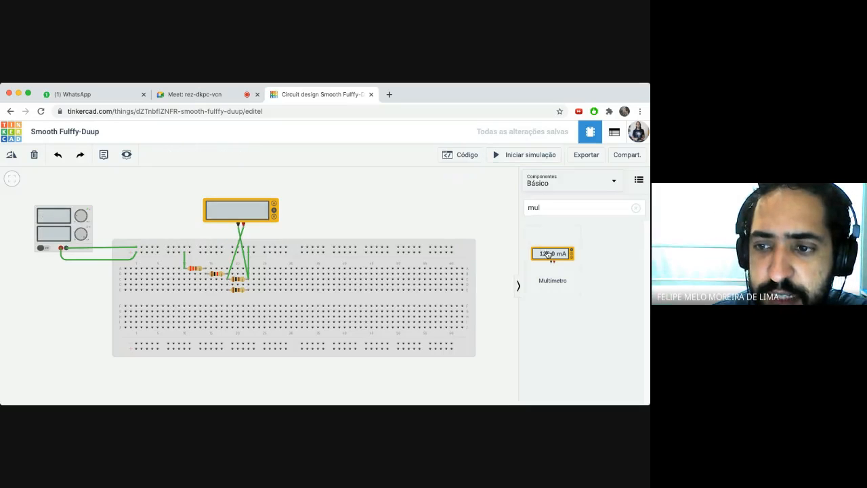
drag(548, 253, 194, 337)
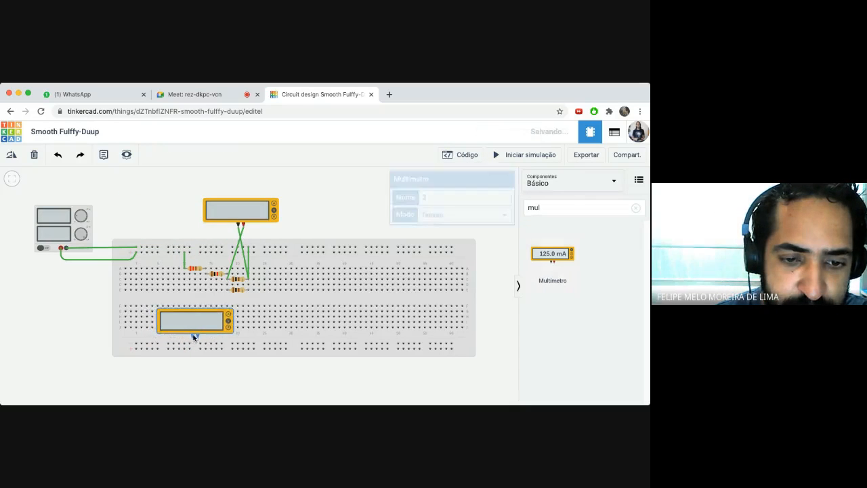
click(193, 336)
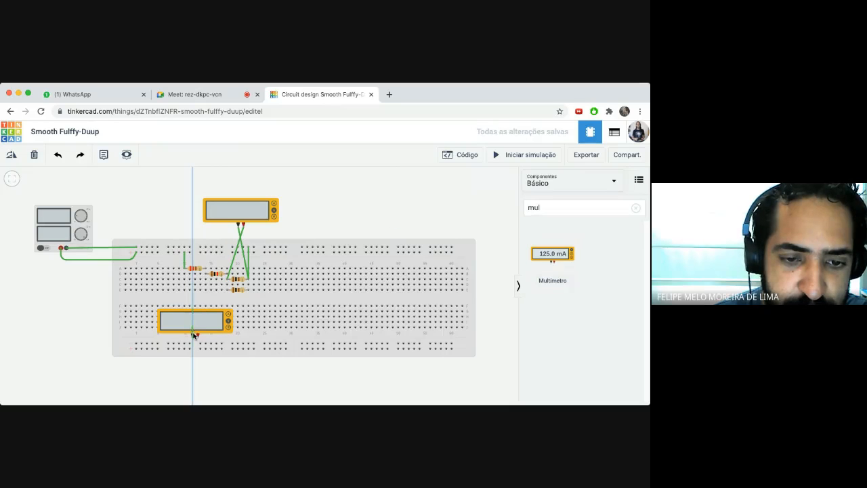
click(184, 274)
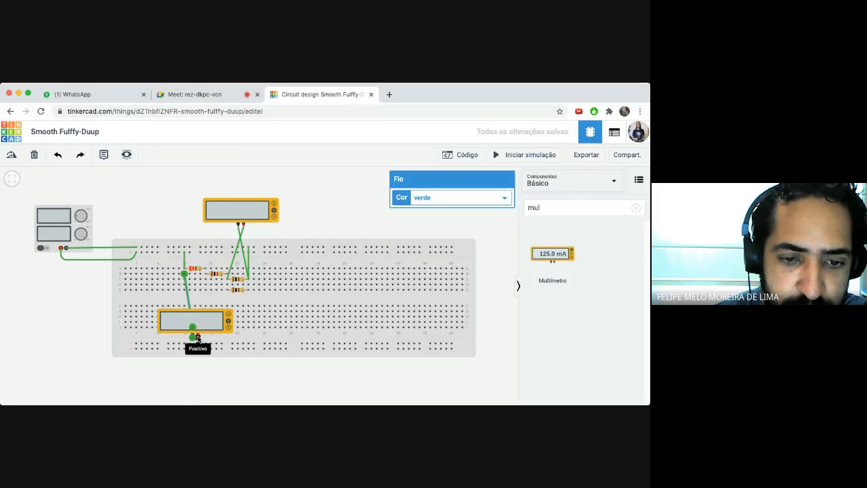
click(197, 338)
click(205, 273)
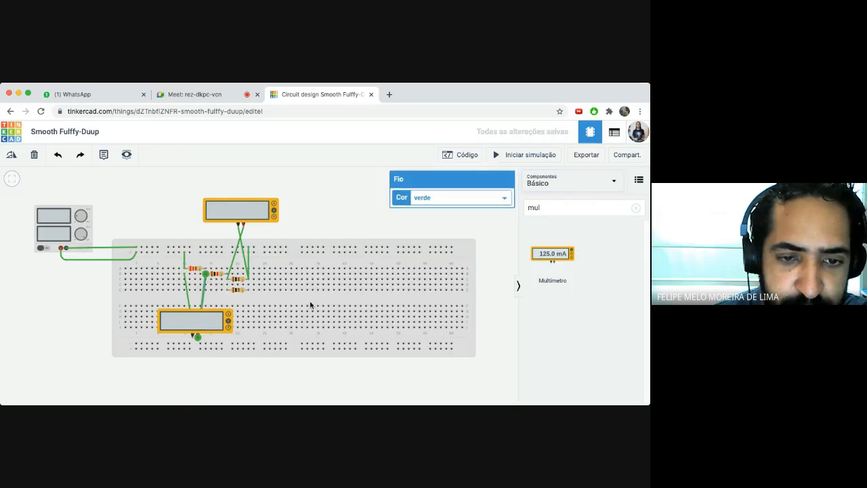
click(315, 220)
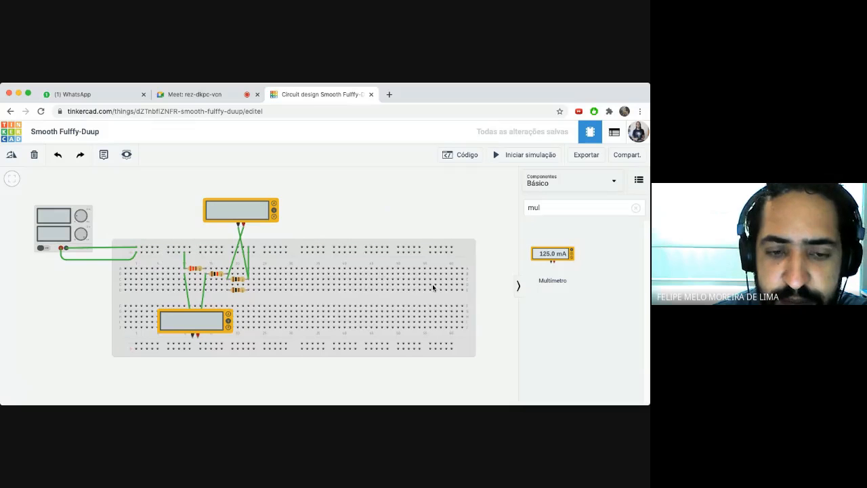
drag(553, 253, 150, 231)
- Wire the third multimeter's positive and negative probes to the resistor terminals, redoing one misplaced lead
click(157, 228)
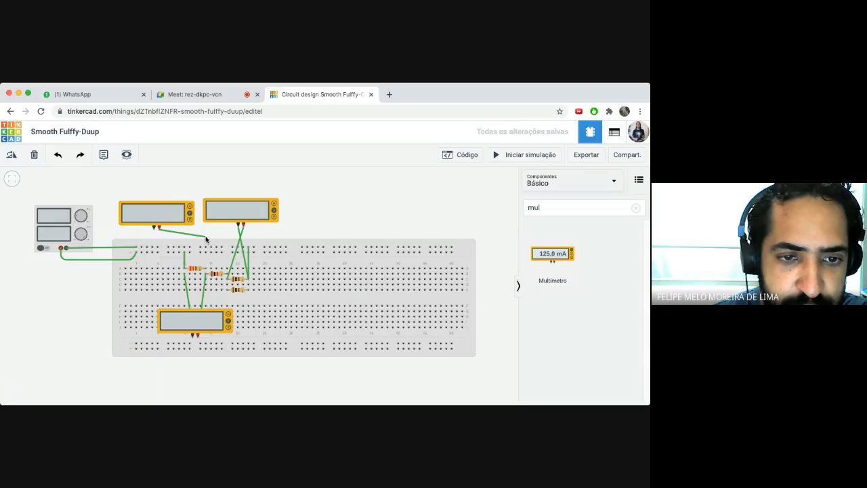
click(226, 233)
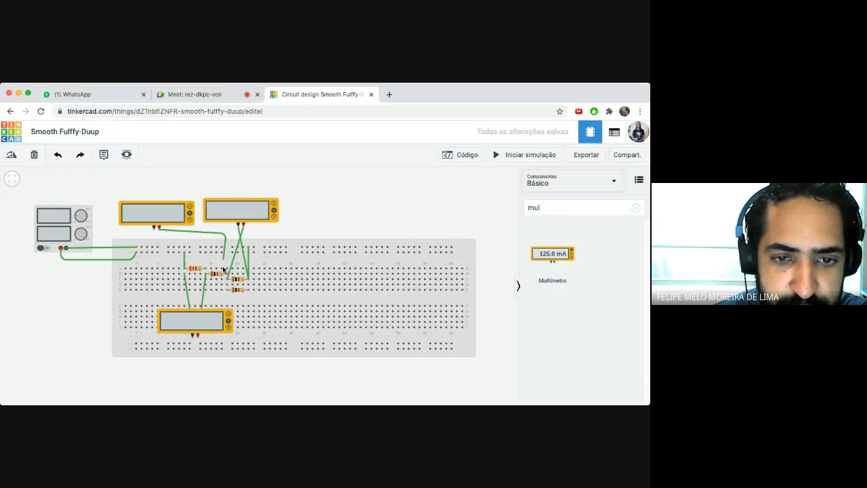
click(228, 274)
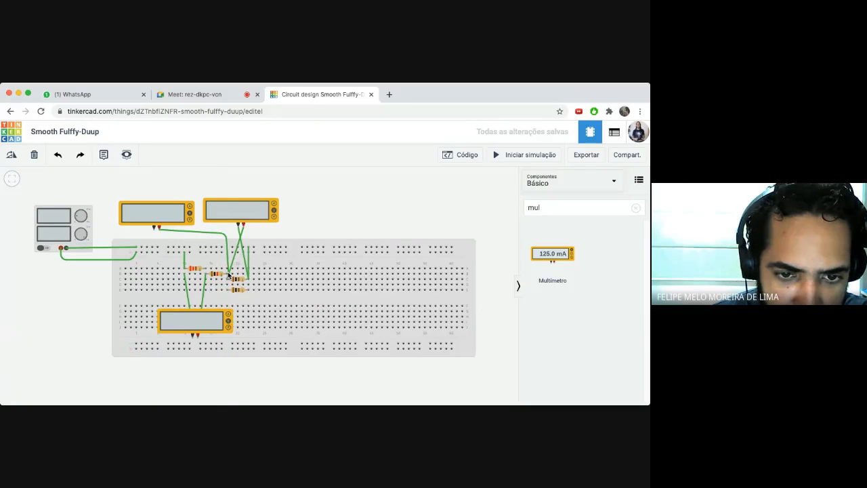
click(229, 274)
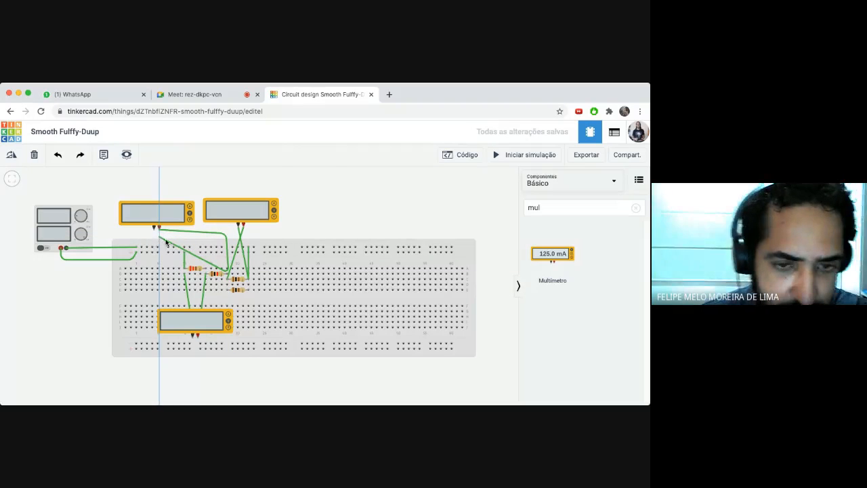
key(Escape)
click(156, 227)
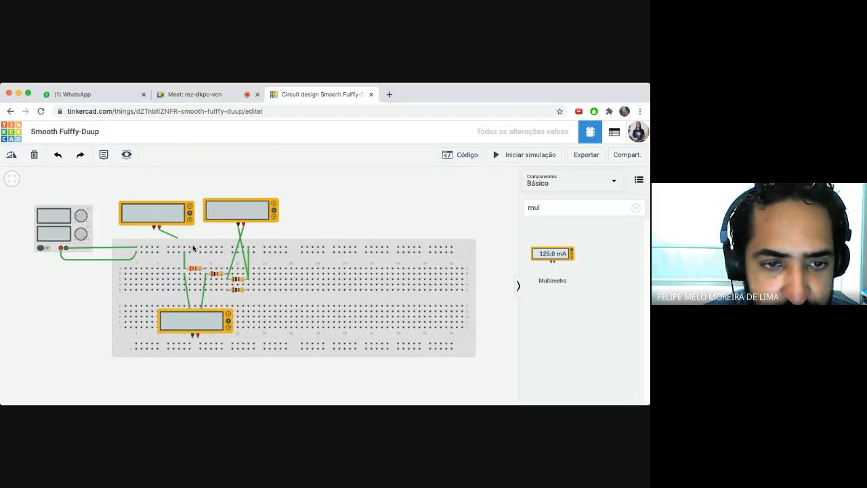
click(228, 275)
click(154, 228)
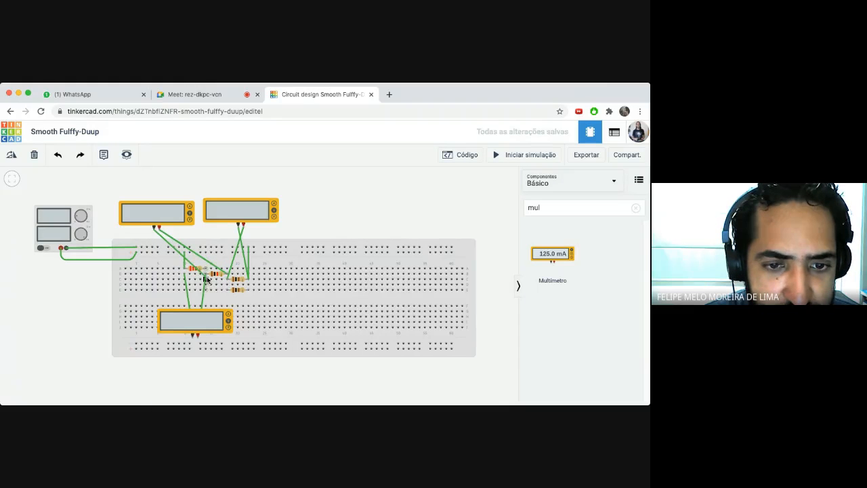
click(204, 274)
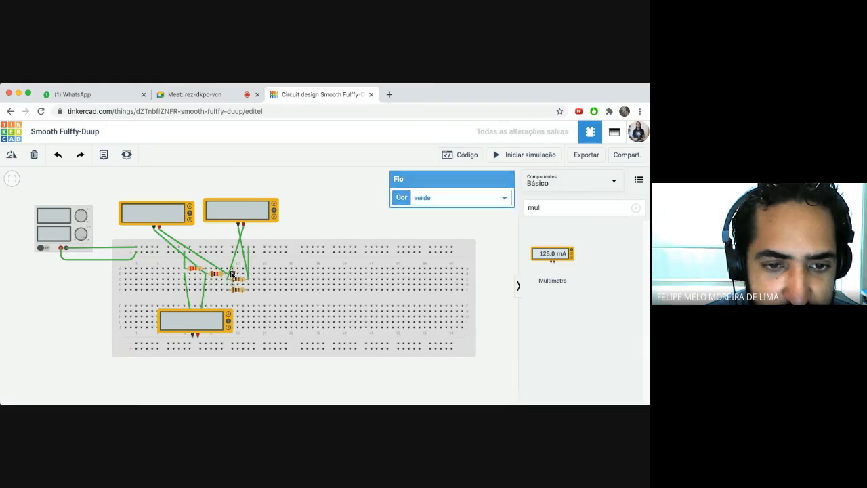
click(312, 230)
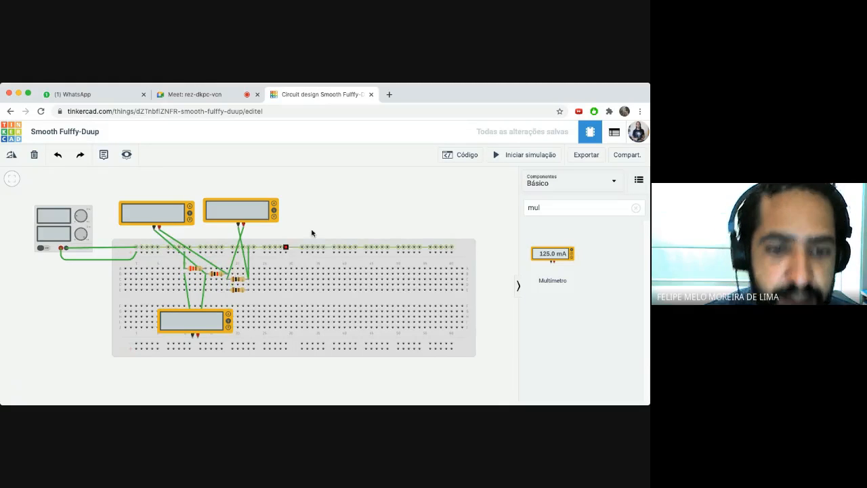
- Start the simulation and read -3.94 V, 197 mV and -866 mV on the three meters
click(499, 156)
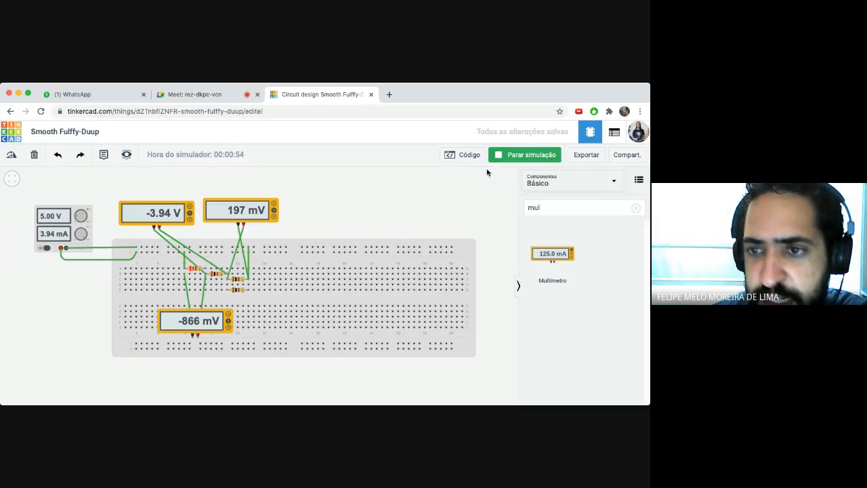
- Stop the simulation and delete all three multimeters
click(501, 155)
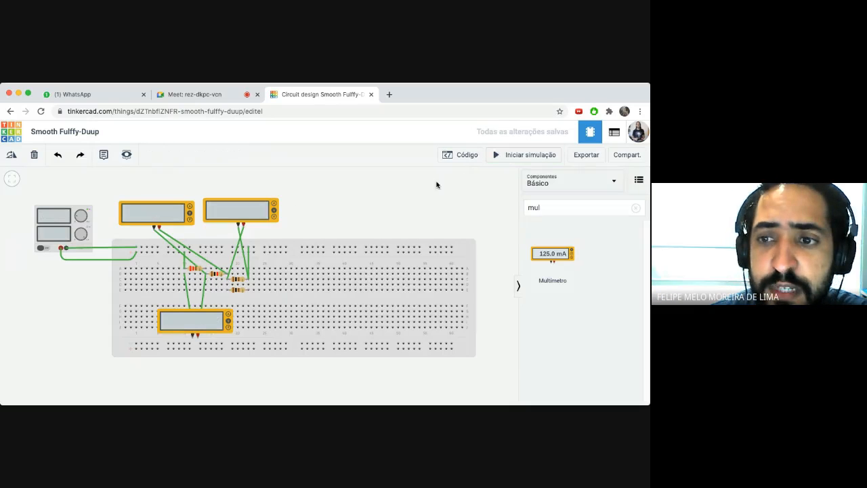
click(169, 212)
key(Delete)
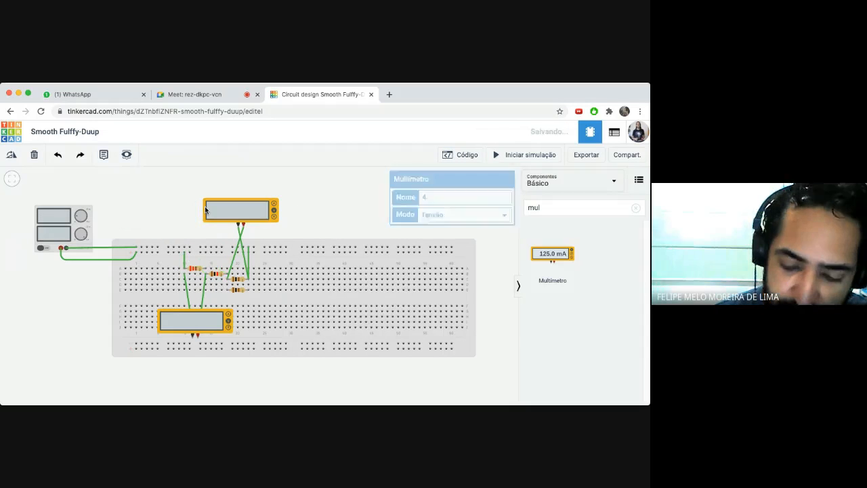
click(214, 212)
key(Delete)
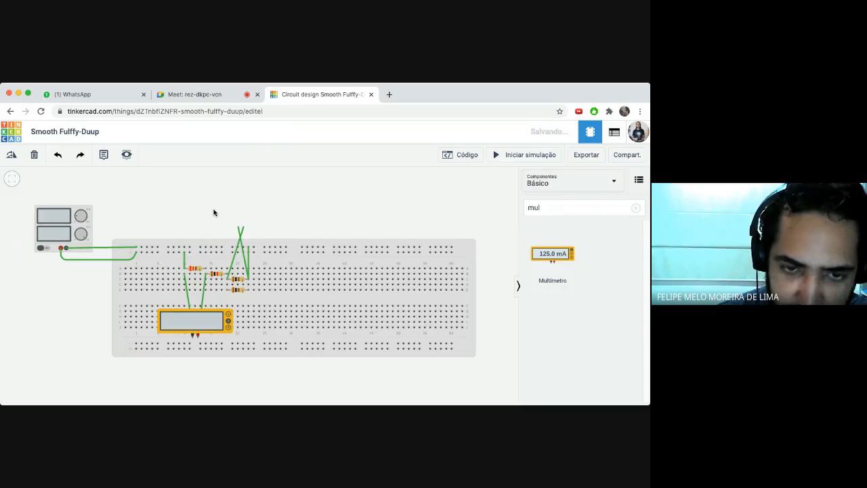
click(200, 313)
key(Delete)
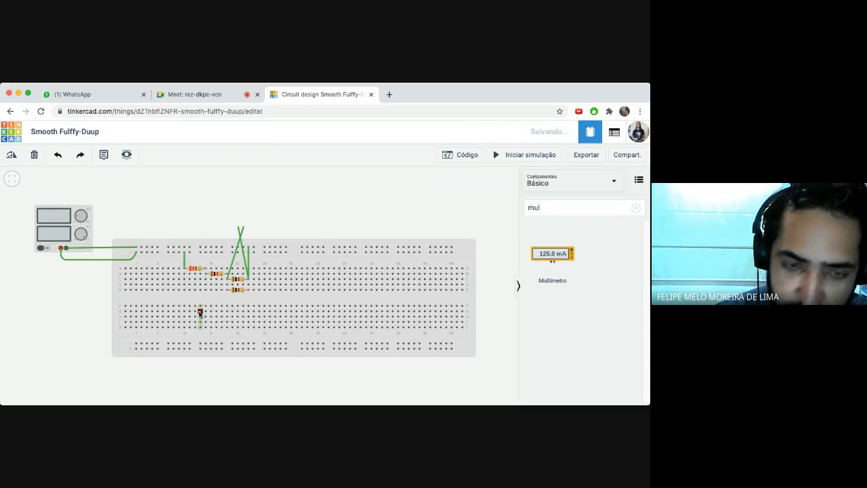
- Delete the leftover crossed, diagonal and vertical lead wires
click(242, 236)
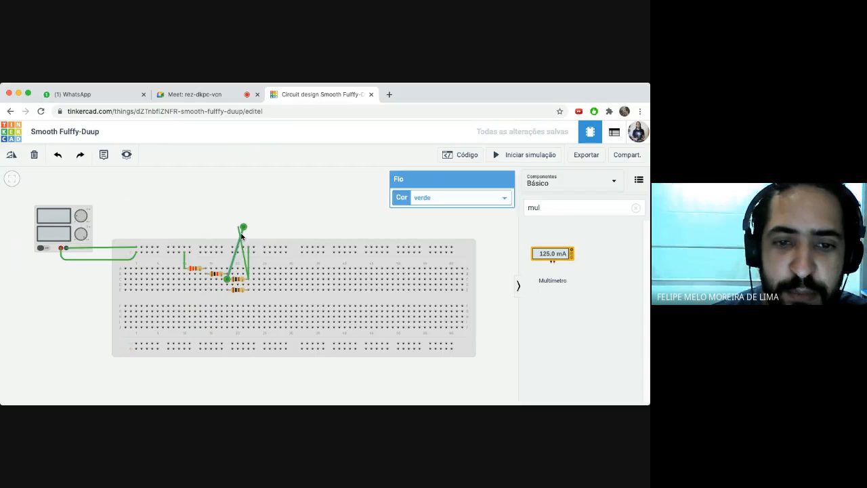
key(Delete)
click(241, 238)
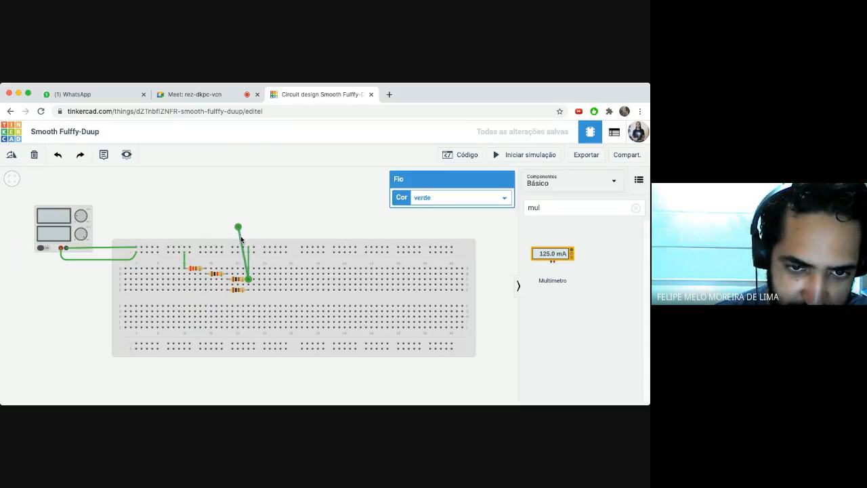
key(Delete)
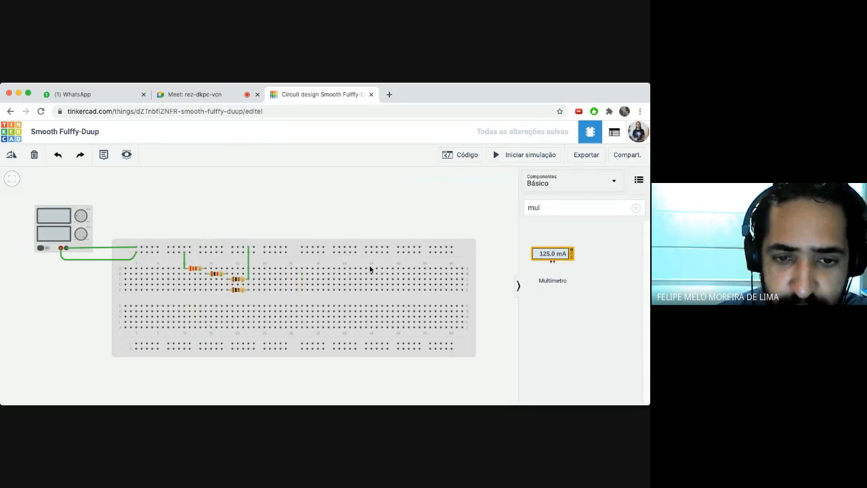
click(249, 264)
key(Delete)
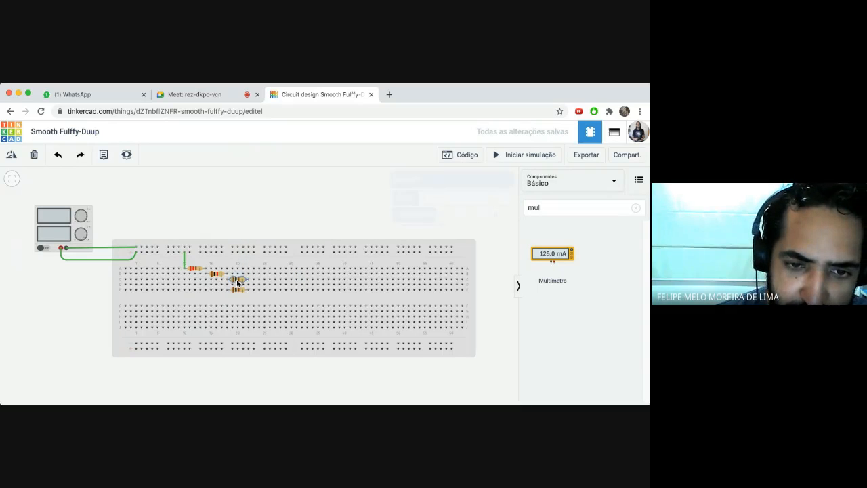
- Rotate the third resistor to vertical and move it up and slightly right on the breadboard
drag(240, 282, 238, 281)
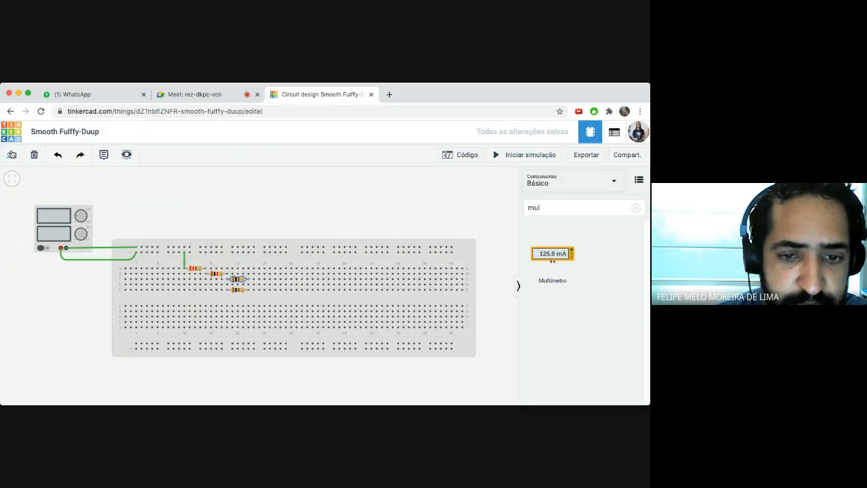
click(11, 156)
click(11, 156)
click(11, 156)
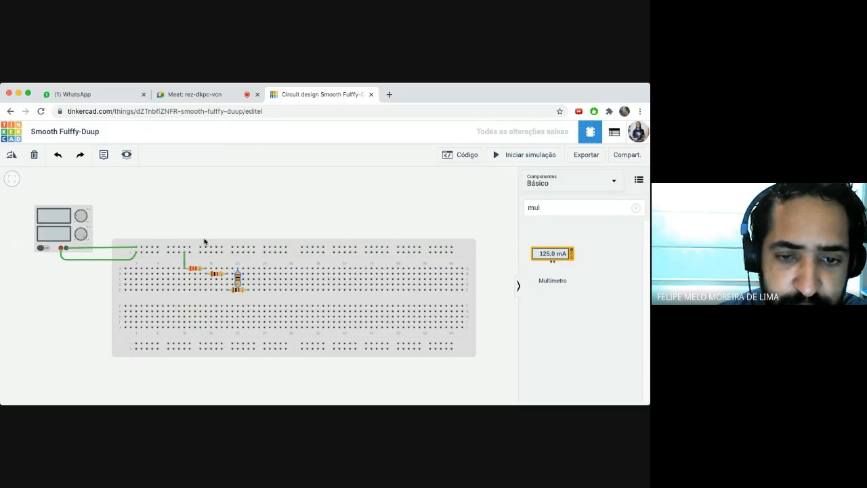
drag(238, 278, 251, 274)
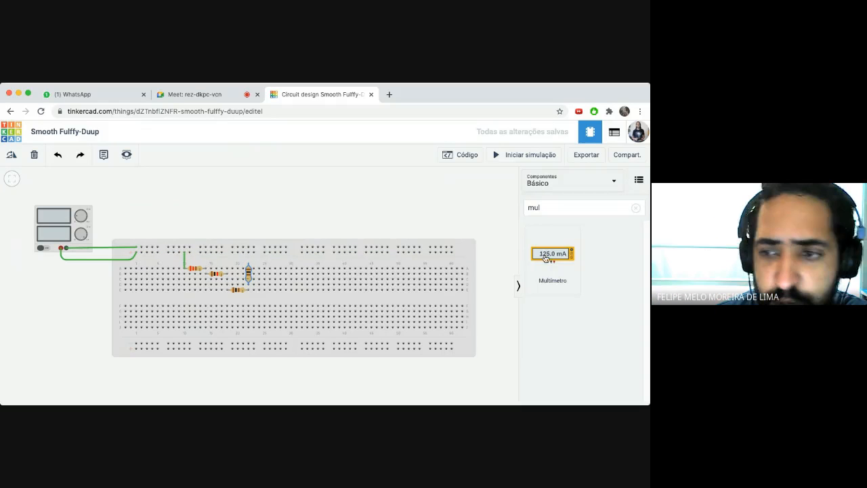
- Place a multimeter above the breadboard and set its mode to Amperagem (current)
drag(548, 254, 230, 226)
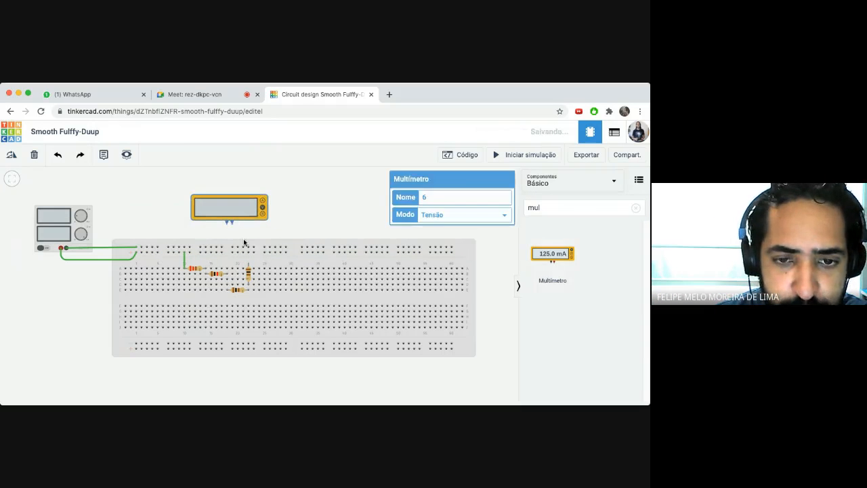
click(335, 215)
click(240, 208)
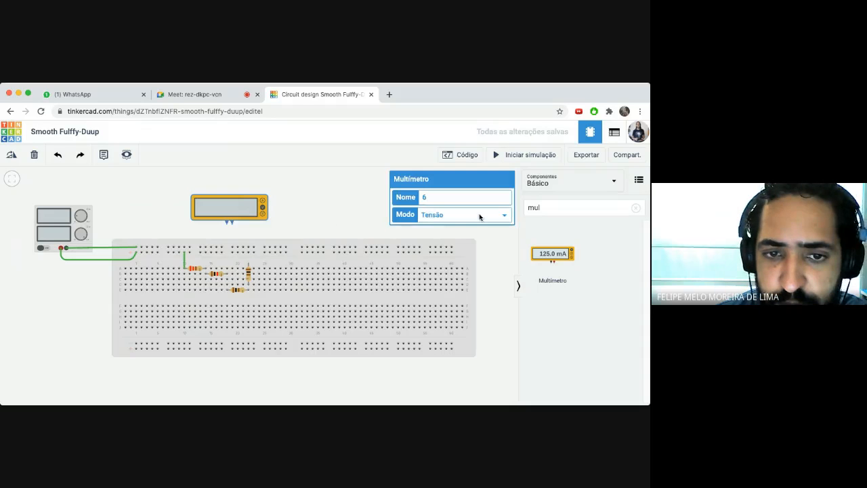
click(466, 215)
click(445, 204)
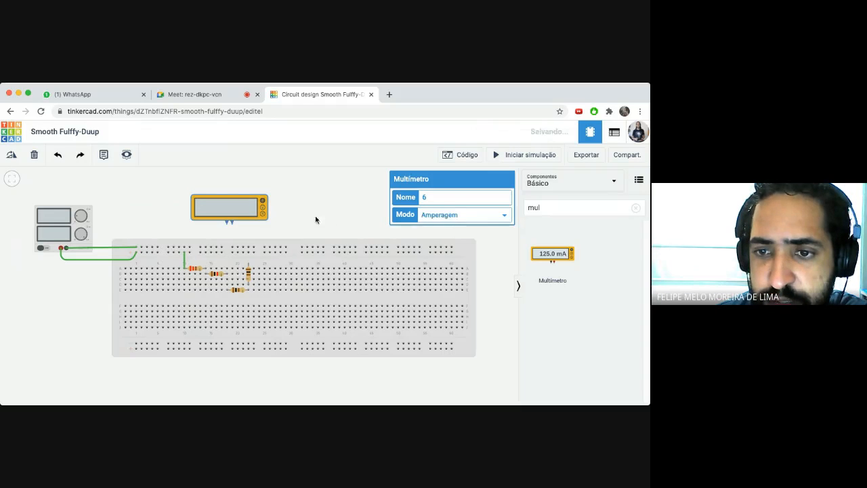
- Wire the ammeter's terminals to the vertical resistor and the bottom resistor's terminals
click(232, 224)
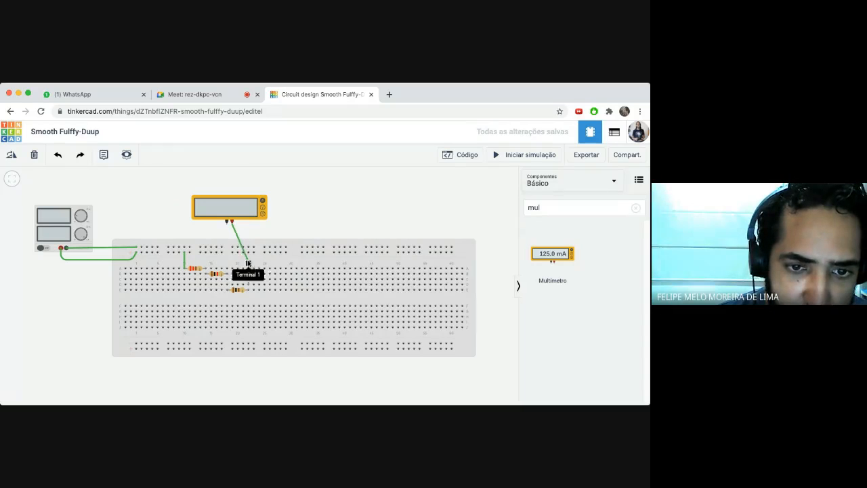
click(248, 263)
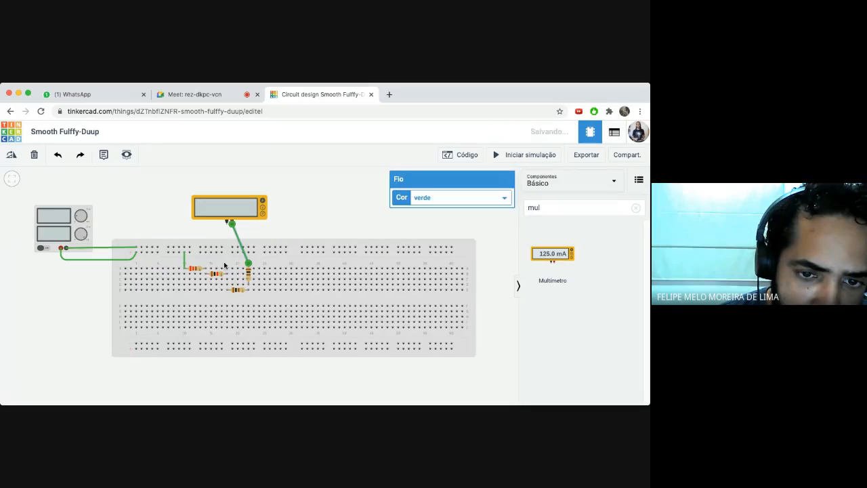
click(227, 224)
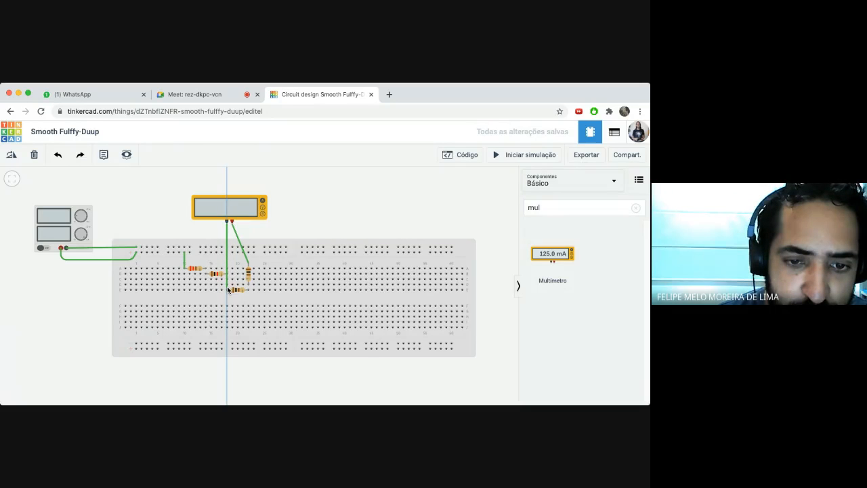
click(233, 278)
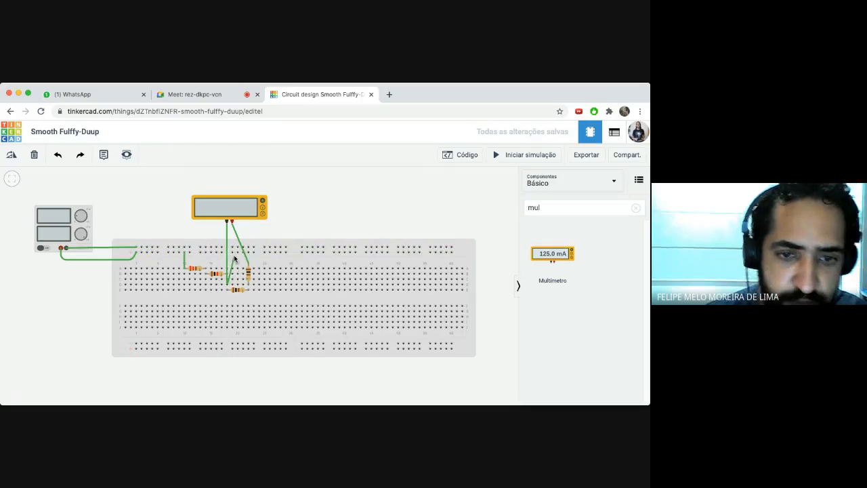
key(Escape)
click(226, 221)
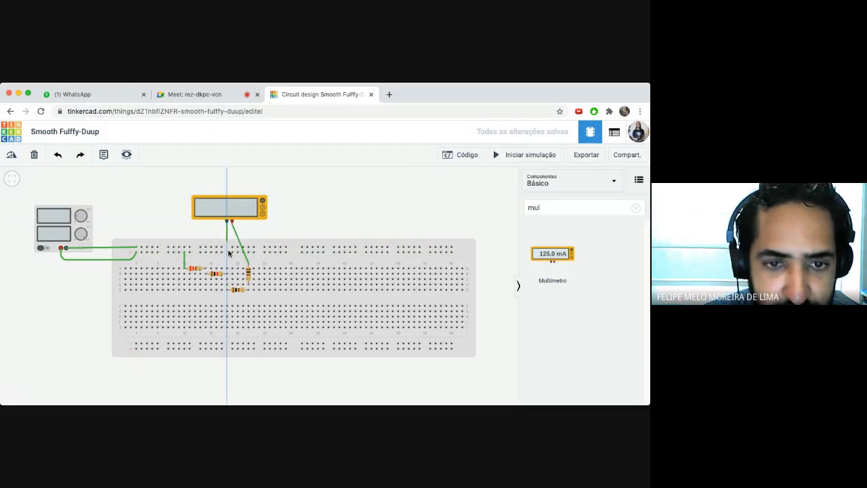
click(227, 291)
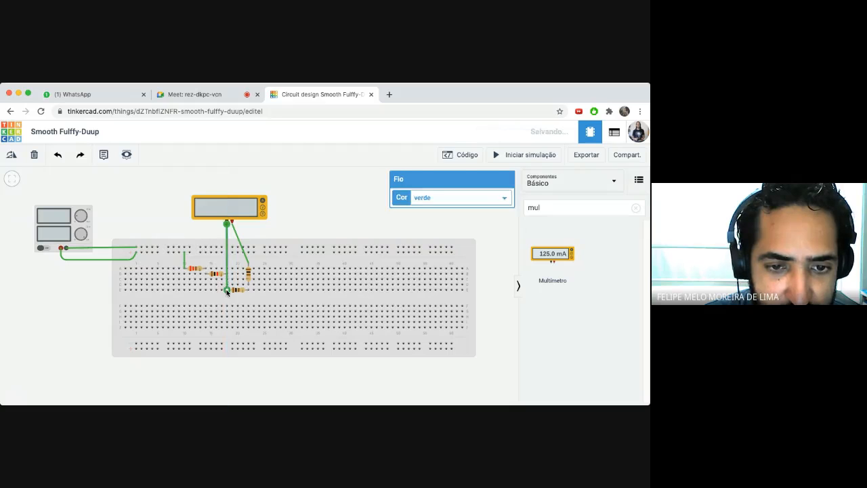
click(304, 216)
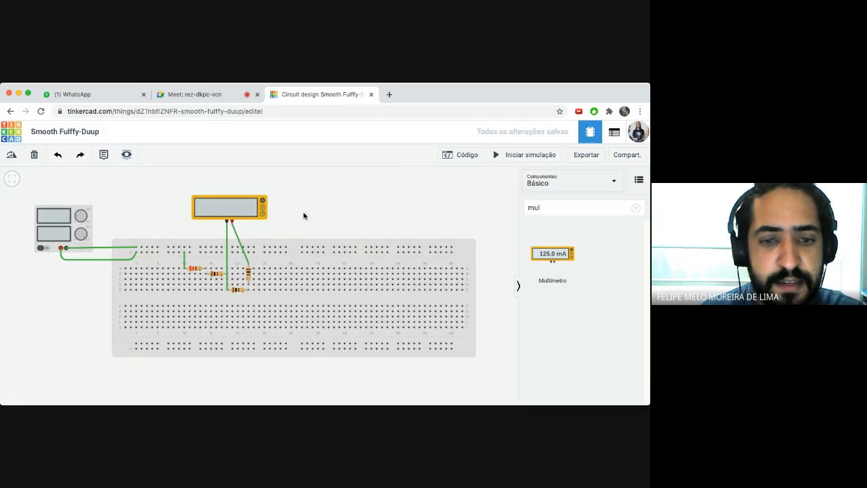
click(247, 291)
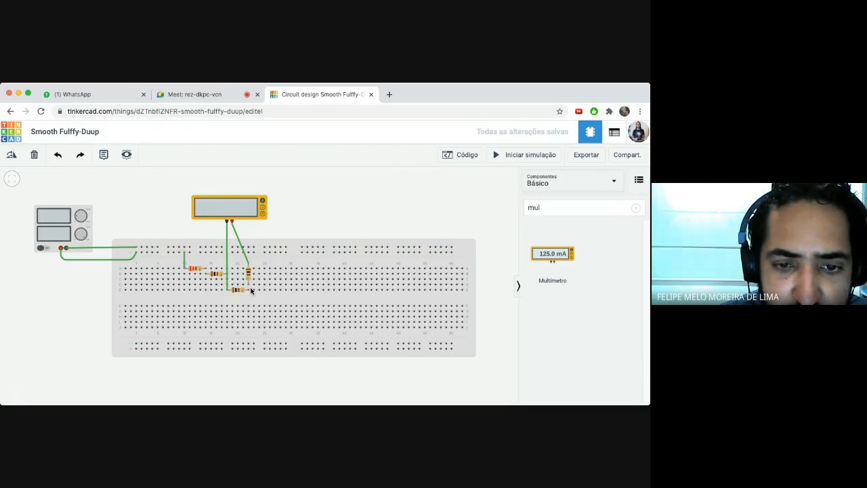
click(232, 222)
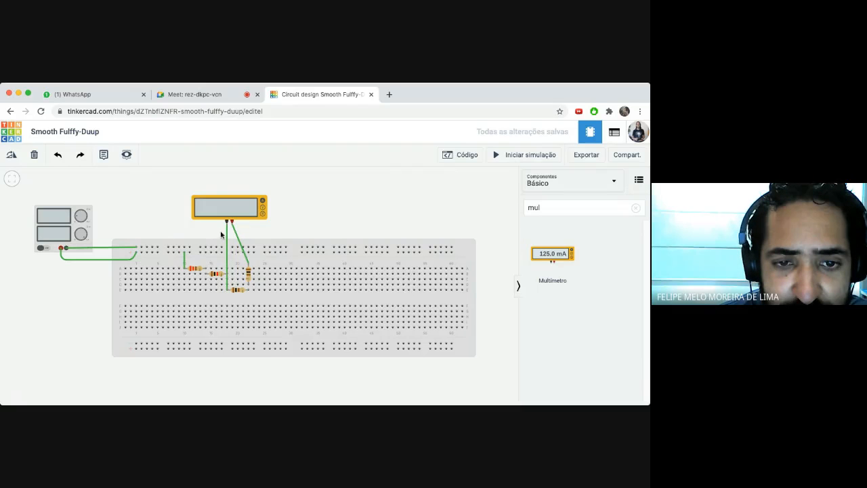
click(228, 287)
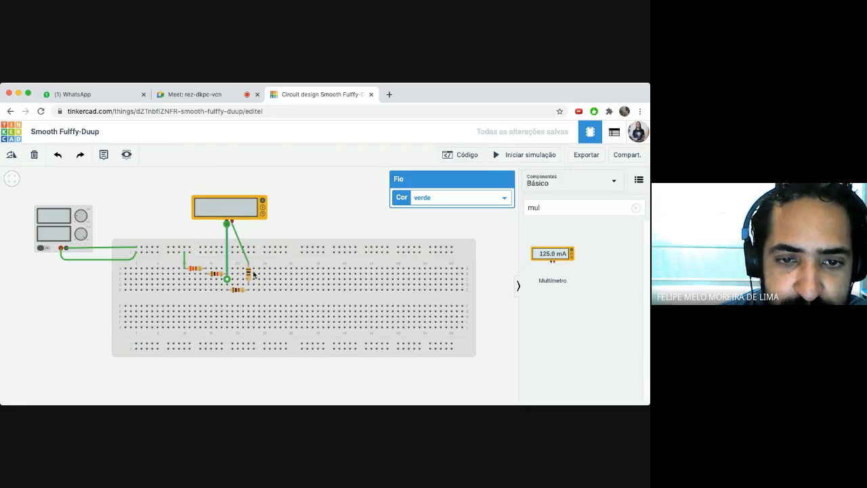
- Draw a wire from the top power rail straight down to the bottom resistor
click(230, 214)
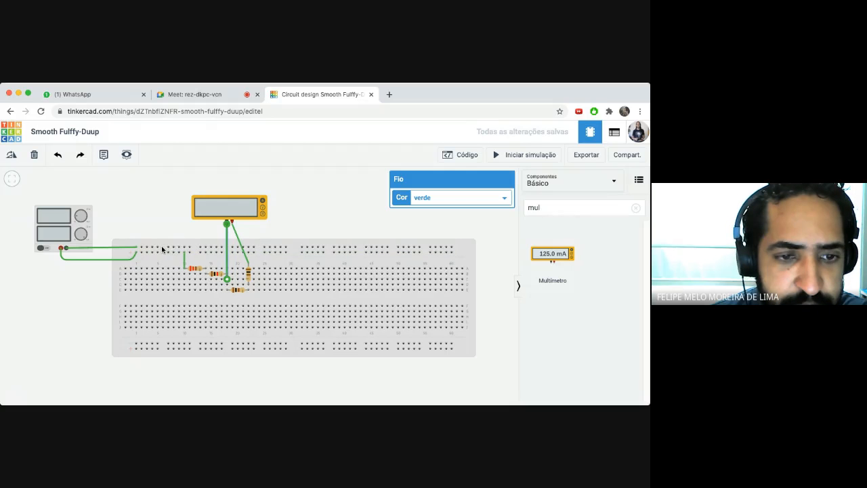
click(277, 249)
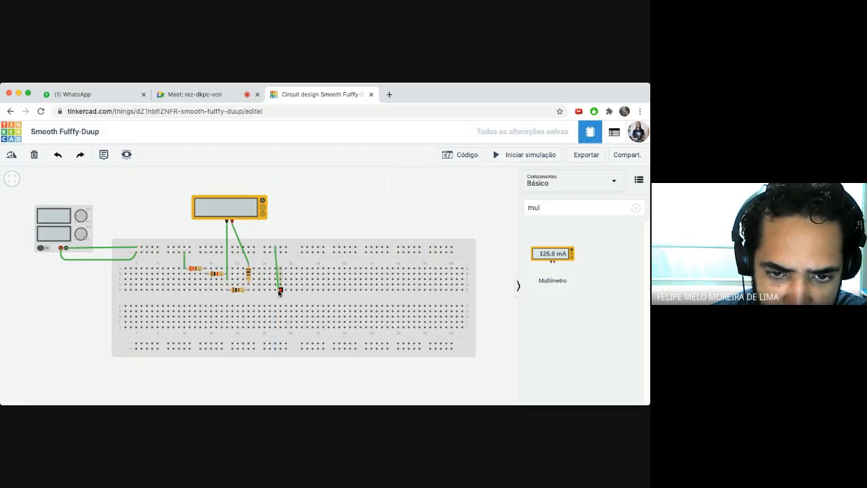
click(276, 294)
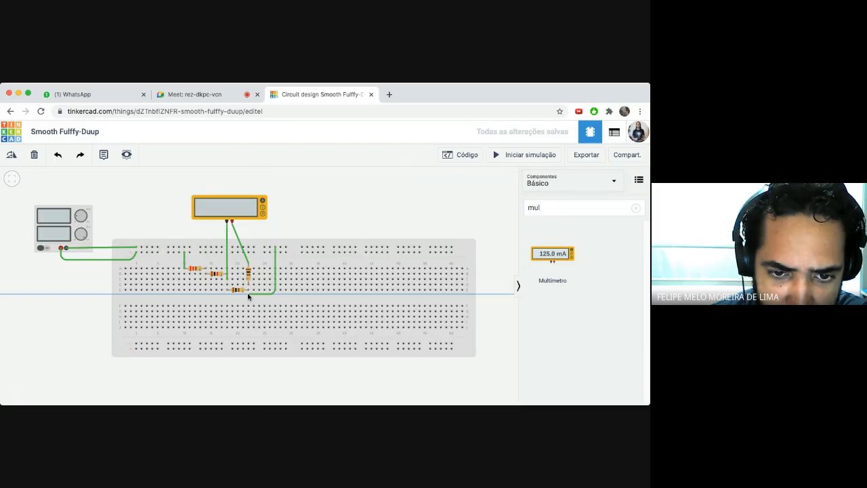
- Complete the wire on the bottom resistor, simulate to read -1.97 mA, and add a second Multímetro
click(249, 292)
click(291, 297)
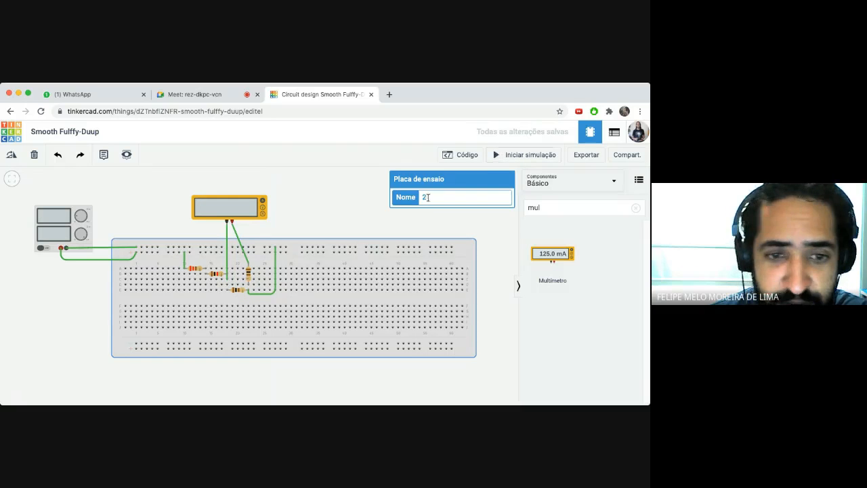
click(492, 157)
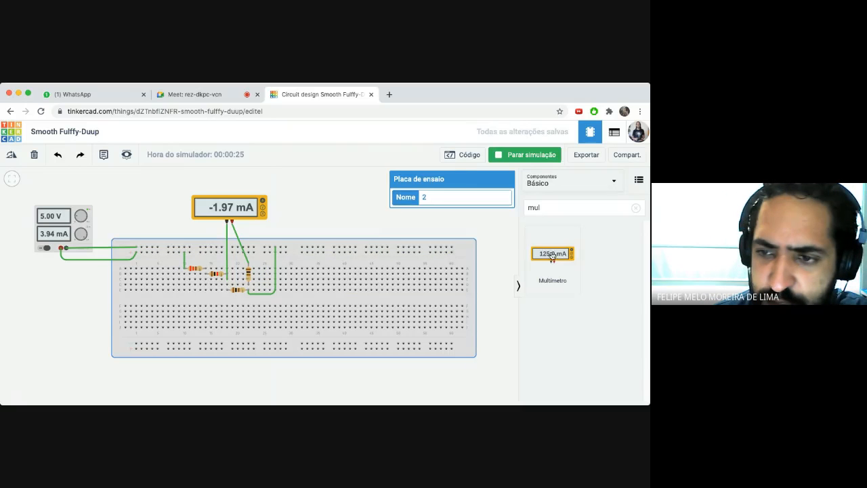
drag(552, 254, 315, 229)
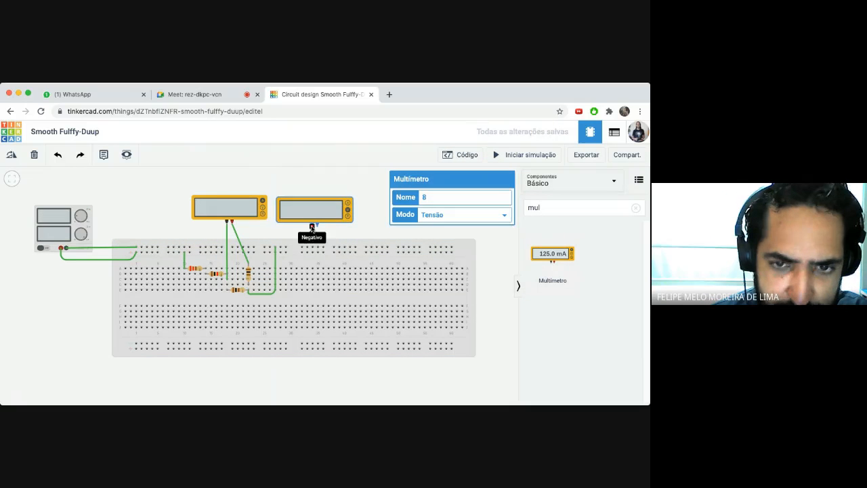
- Wire the second meter's negative and positive leads, in Tensão mode, to the vertical resistor's two terminals
click(312, 226)
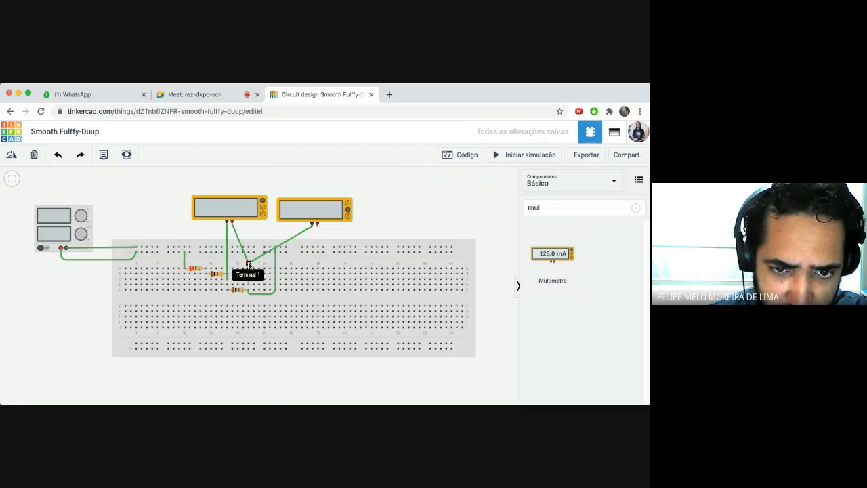
click(249, 265)
click(316, 225)
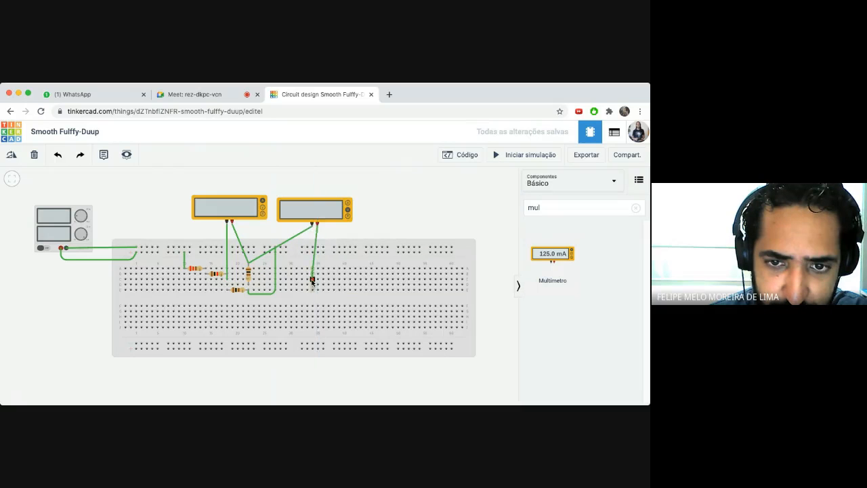
click(316, 294)
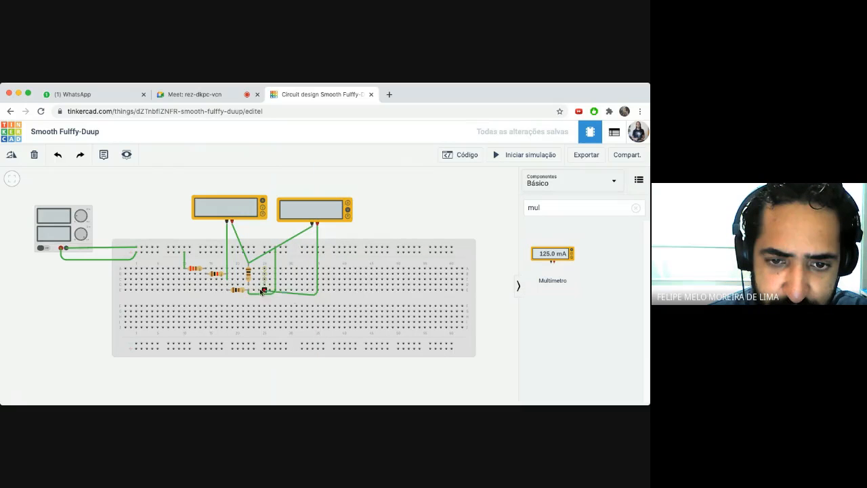
click(248, 287)
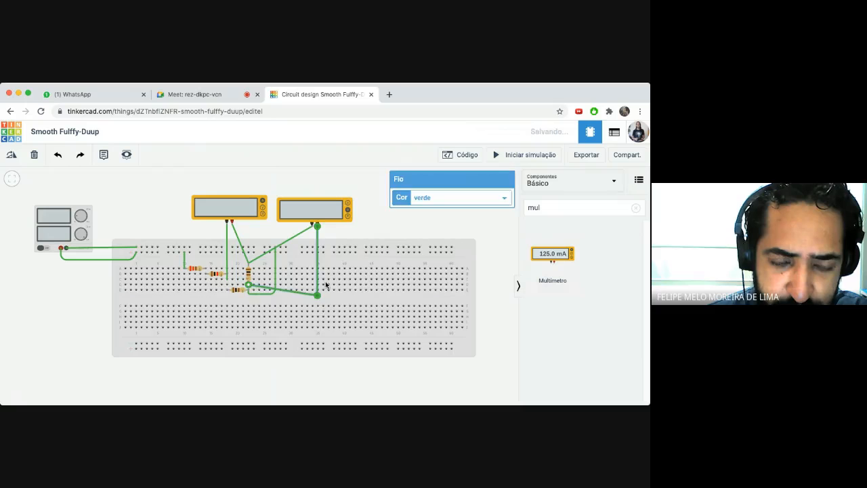
click(384, 225)
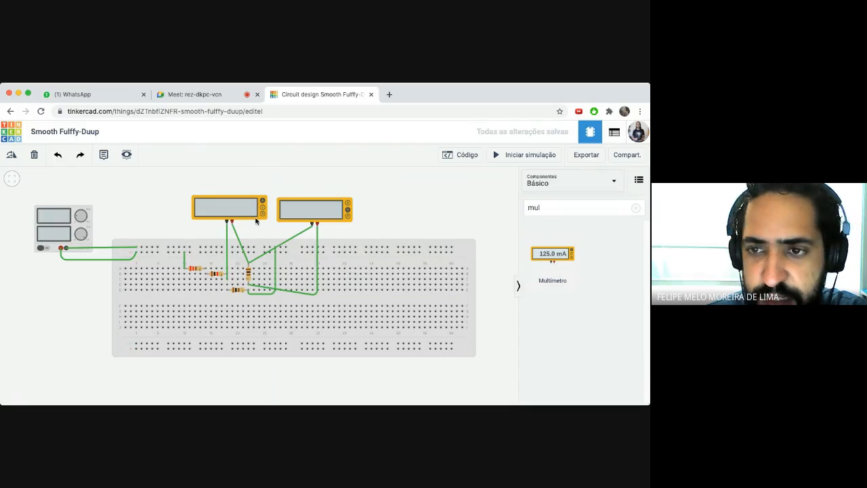
- Stop the simulation and move the voltmeter's wire ends to new breadboard holes
click(497, 156)
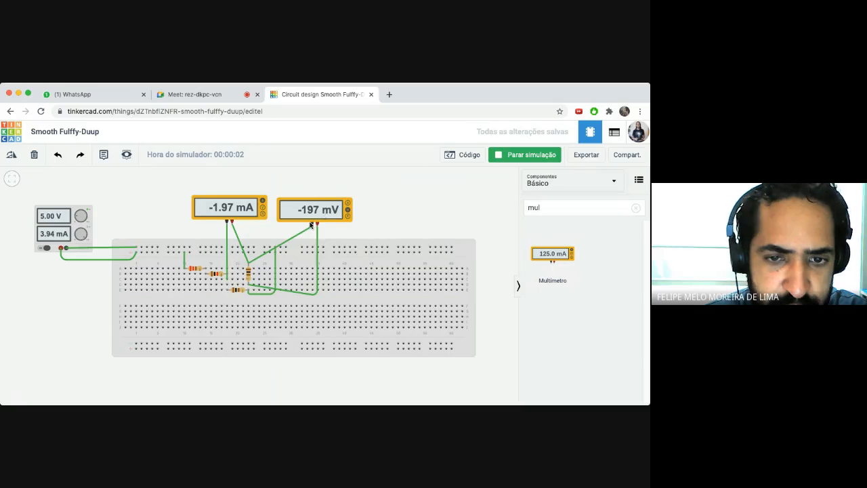
click(248, 264)
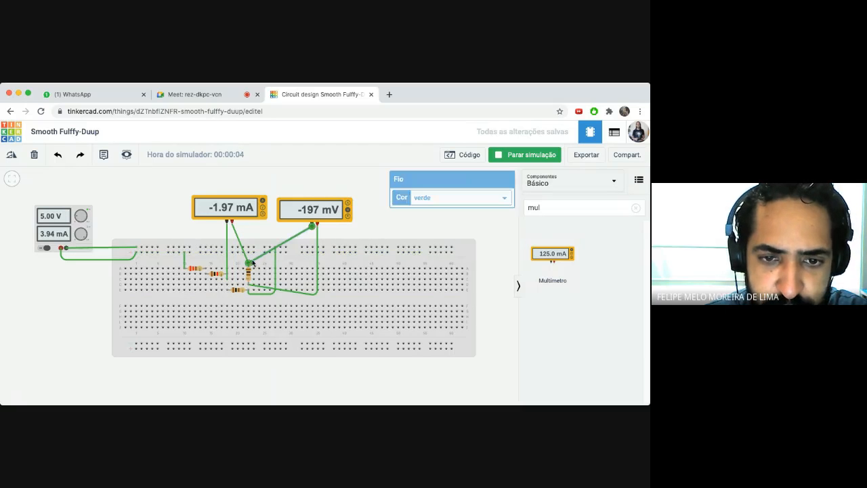
drag(247, 264, 251, 287)
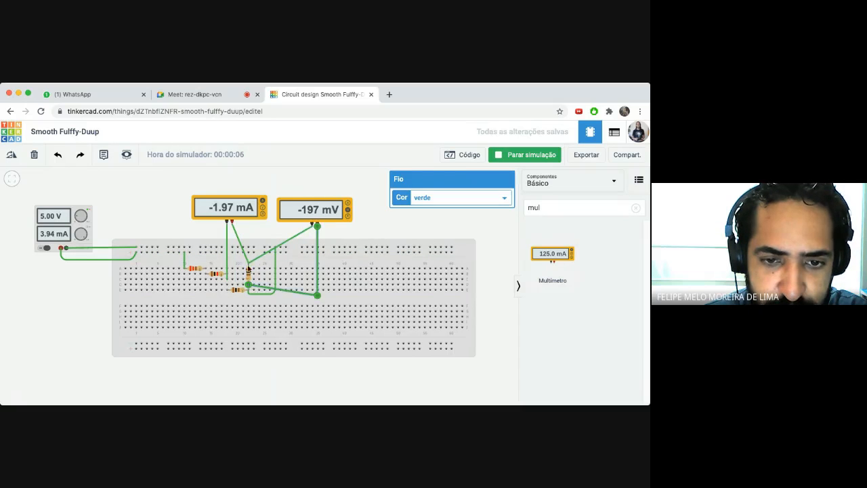
click(251, 264)
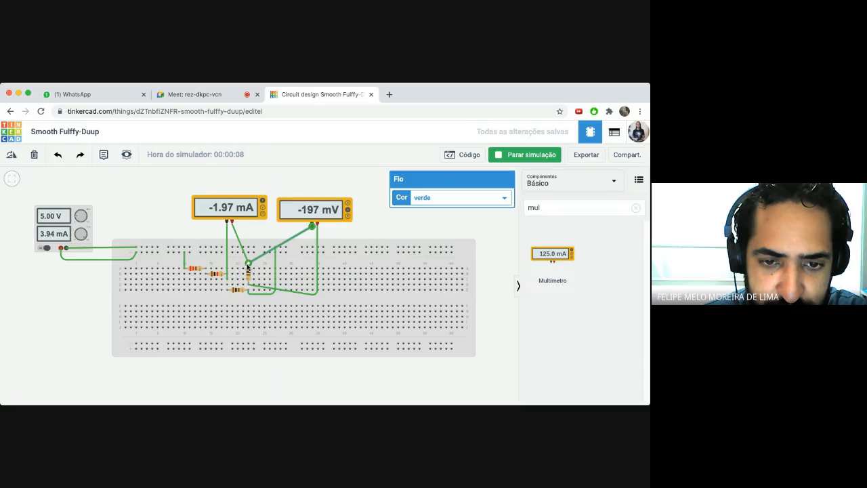
click(510, 156)
mouse_move(248, 264)
mouse_down()
mouse_move(249, 284)
mouse_move(248, 263)
mouse_up()
click(249, 285)
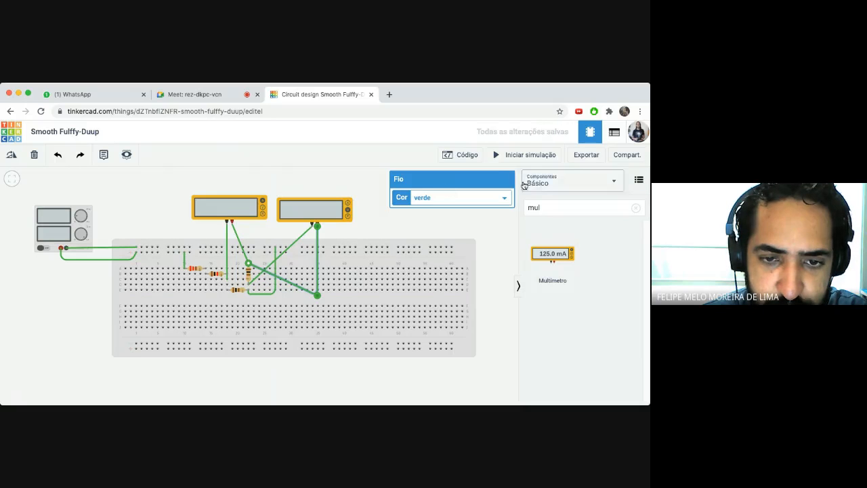
- Rerun the simulation to read -1.97 mA and 197 mV, then go to the designs dashboard
click(495, 155)
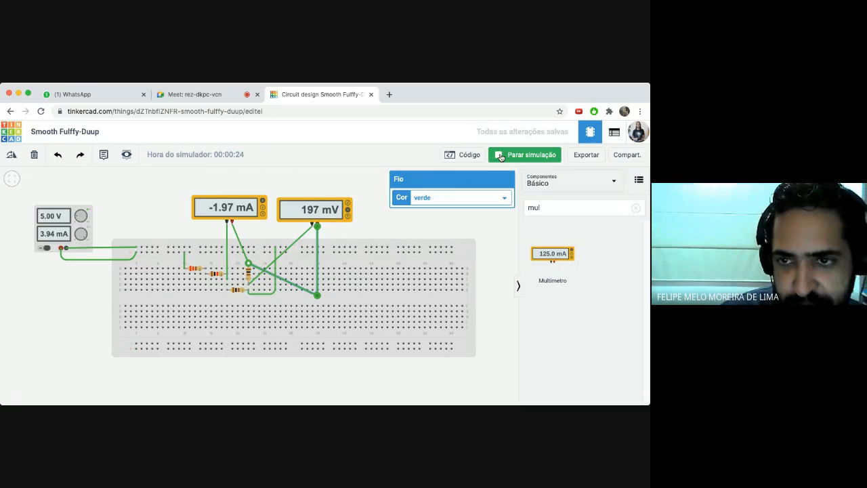
click(333, 183)
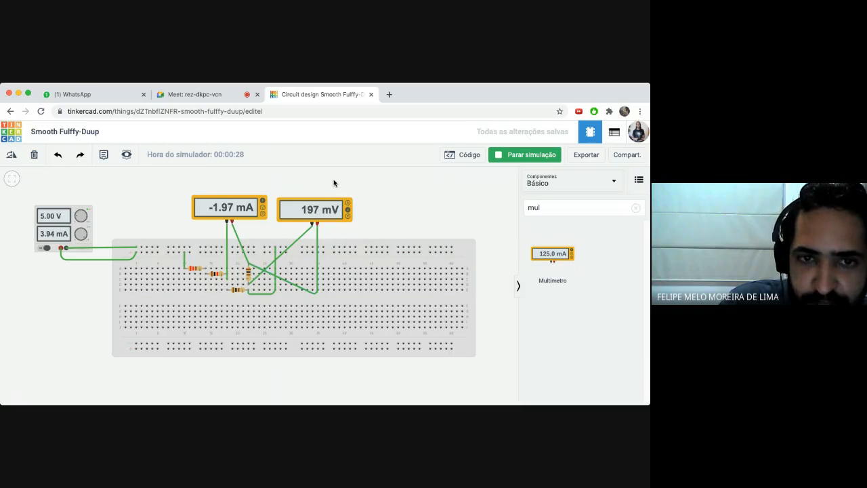
click(11, 133)
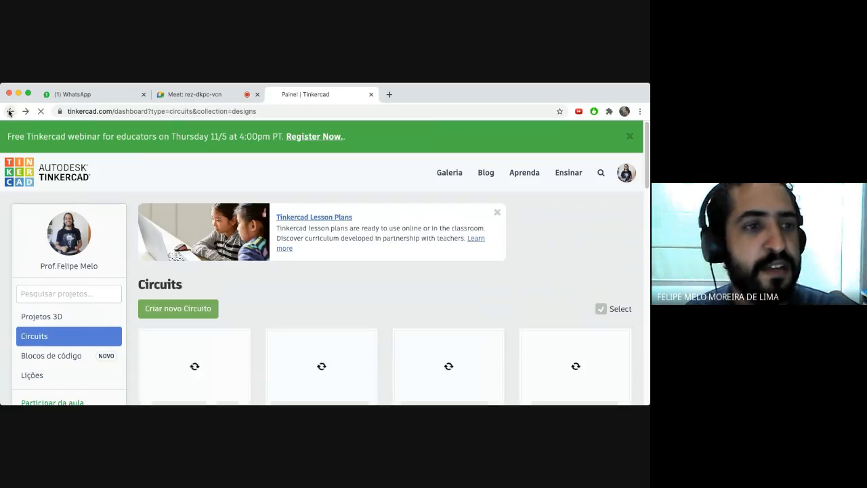
- Reopen the editor, retitle the design 'Circuito 2', and go back to the designs dashboard
click(10, 113)
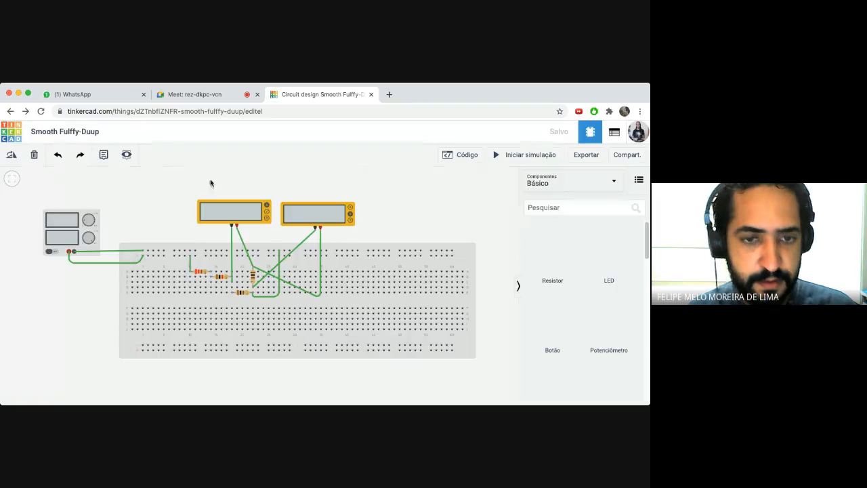
click(66, 132)
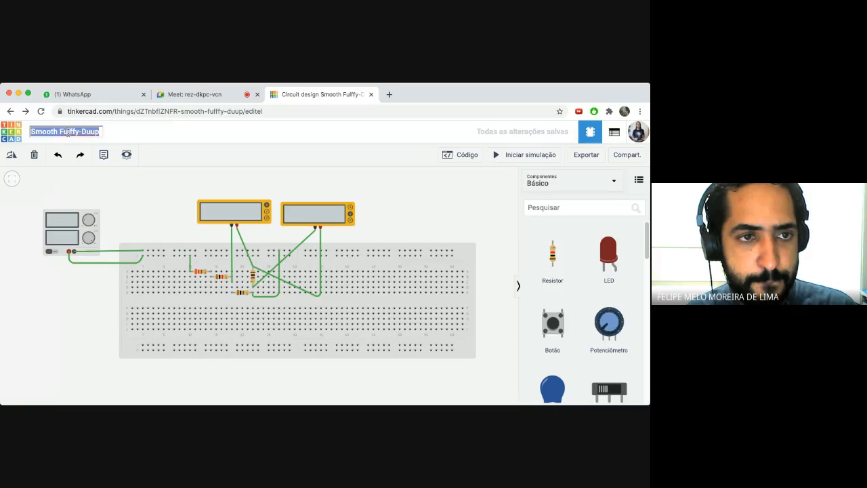
text(Circuito 2)
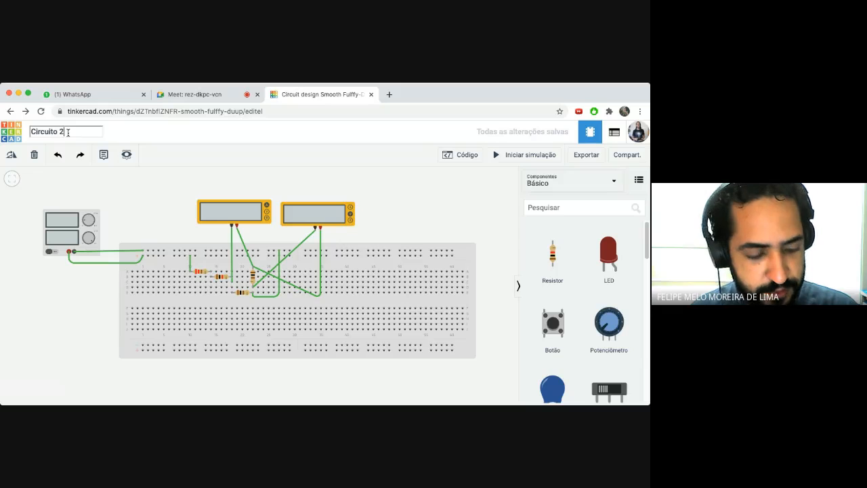
key(Return)
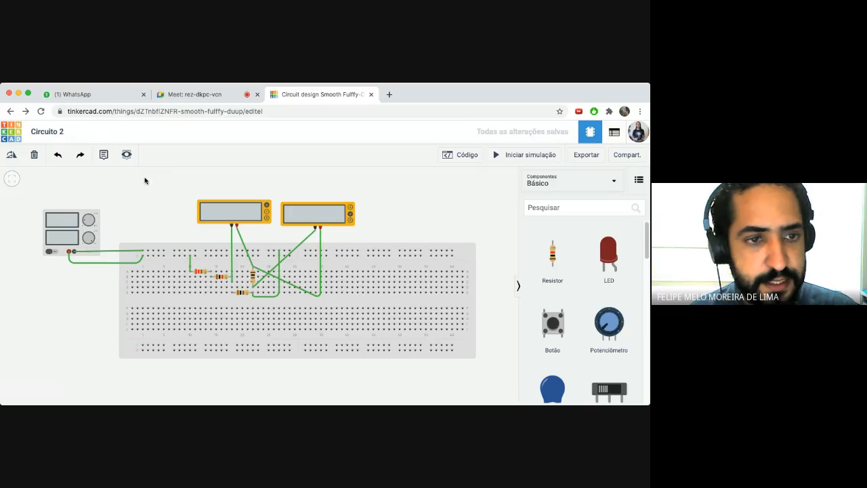
click(10, 132)
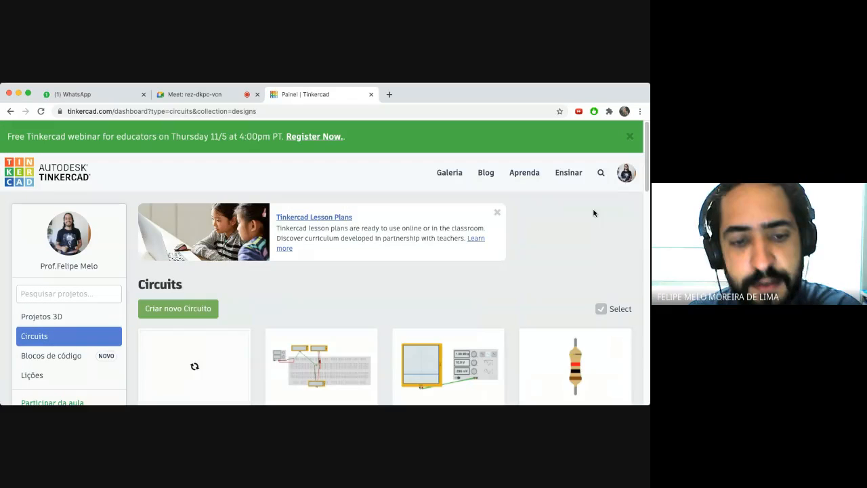
- Set Circuito 2's privacy to Público in its Propriedades and save the change
scroll(222, 253, down, 3)
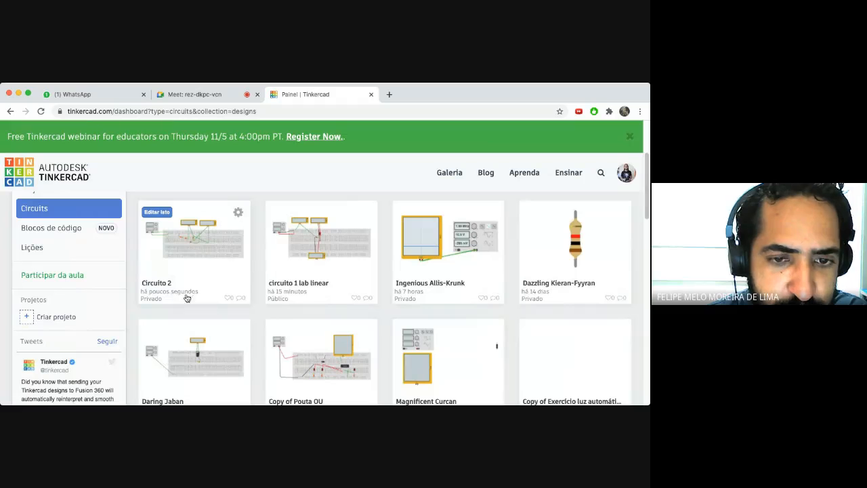
click(238, 213)
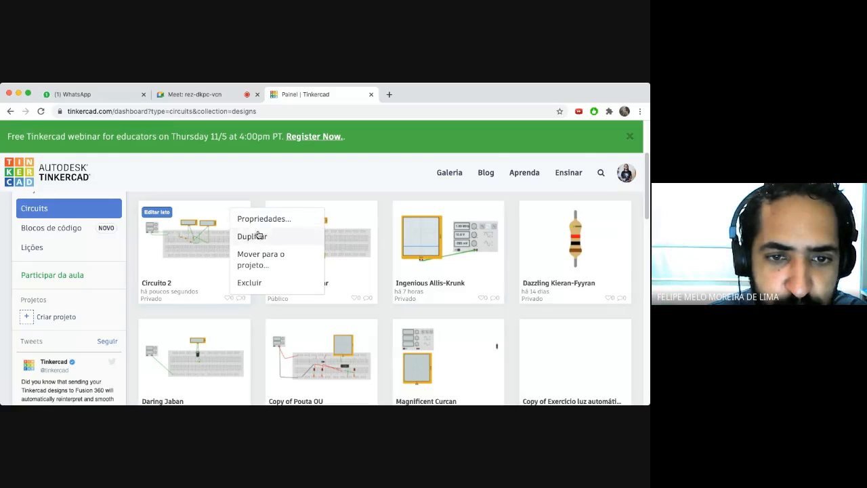
click(260, 219)
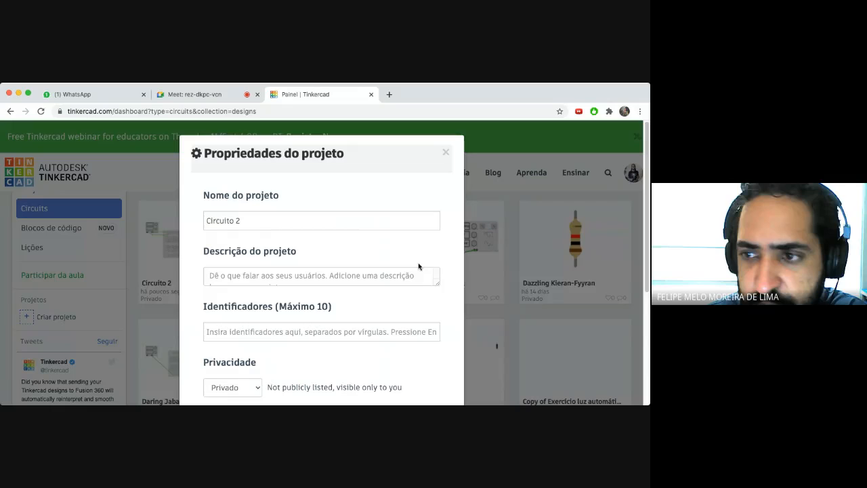
scroll(260, 229, down, 5)
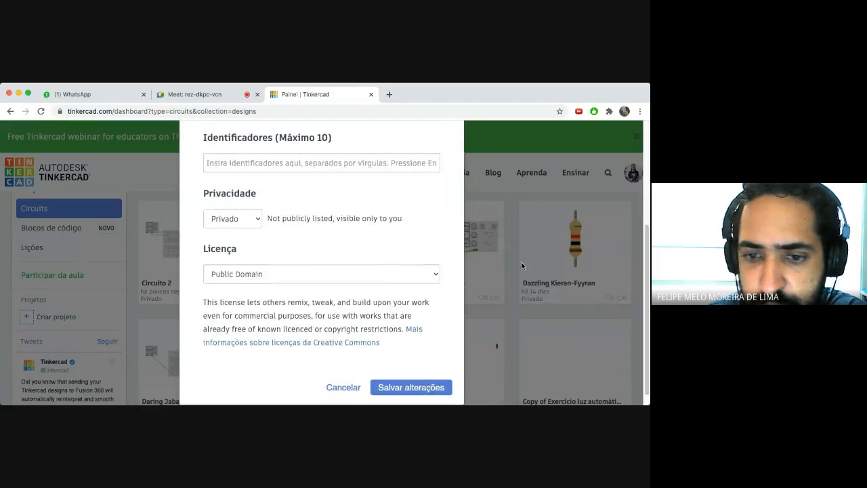
click(241, 231)
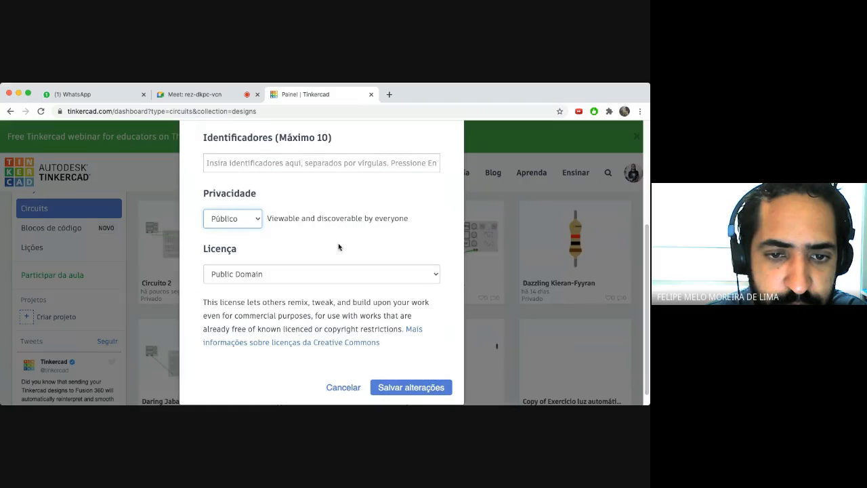
click(406, 390)
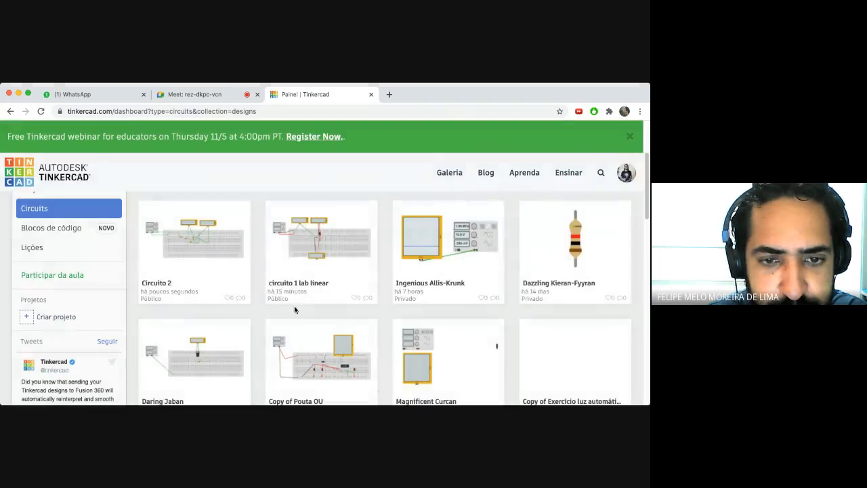
- Preview the Circuito 2 project page, then switch to the Google Meet call
click(185, 246)
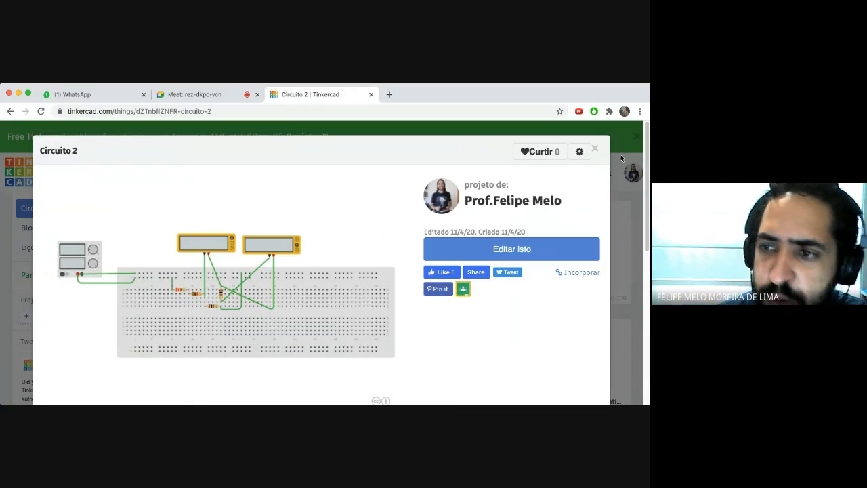
click(595, 149)
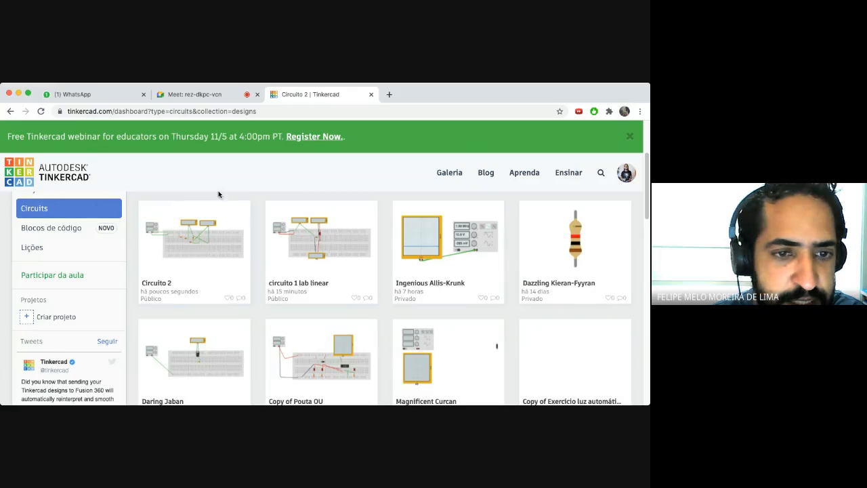
click(195, 97)
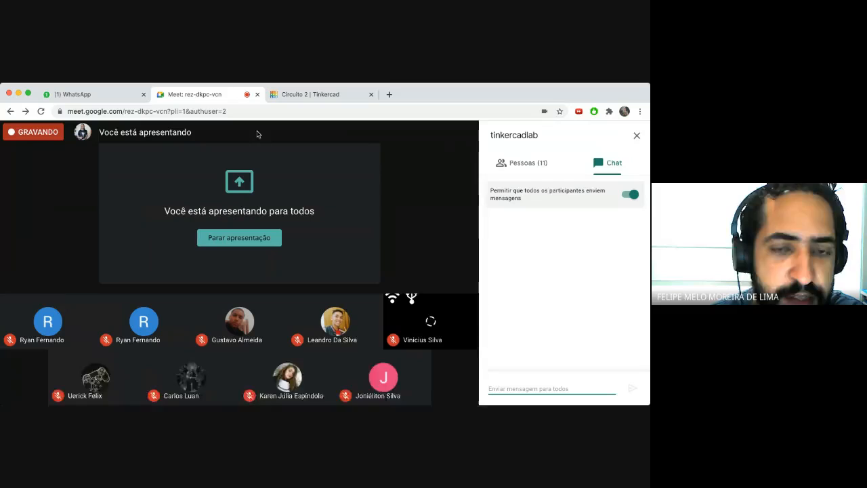
- Check the Pessoas participant list and the Chat replies, then return to the Circuito 2 Tinkercad tab
click(522, 167)
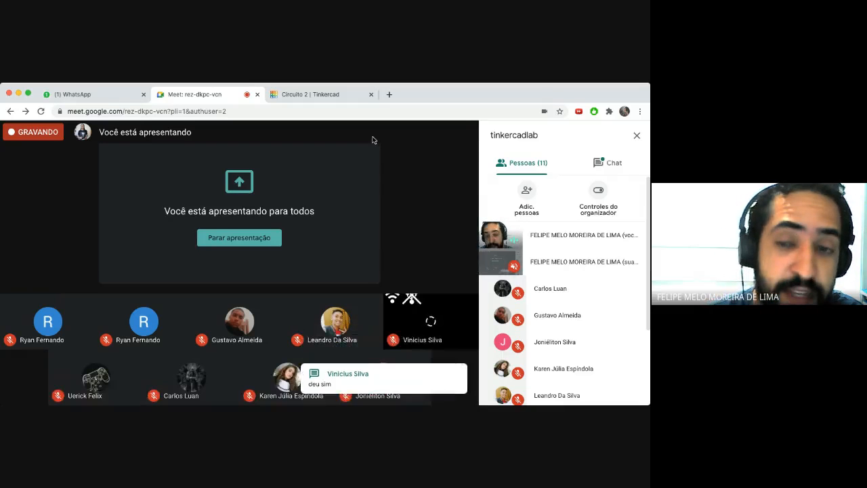
click(599, 165)
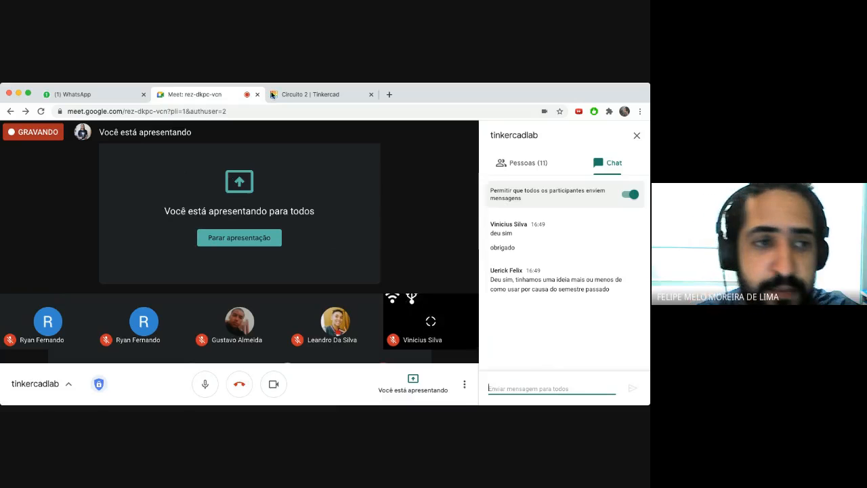
click(312, 94)
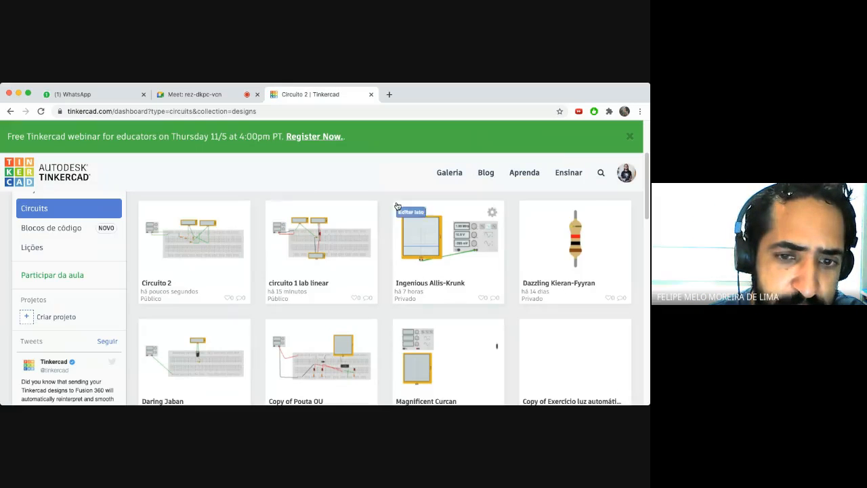
- Scroll the dashboard to the Circuits heading, then go back to the Meet call
mouse_move(644, 196)
mouse_down()
mouse_move(646, 177)
mouse_move(644, 208)
mouse_up()
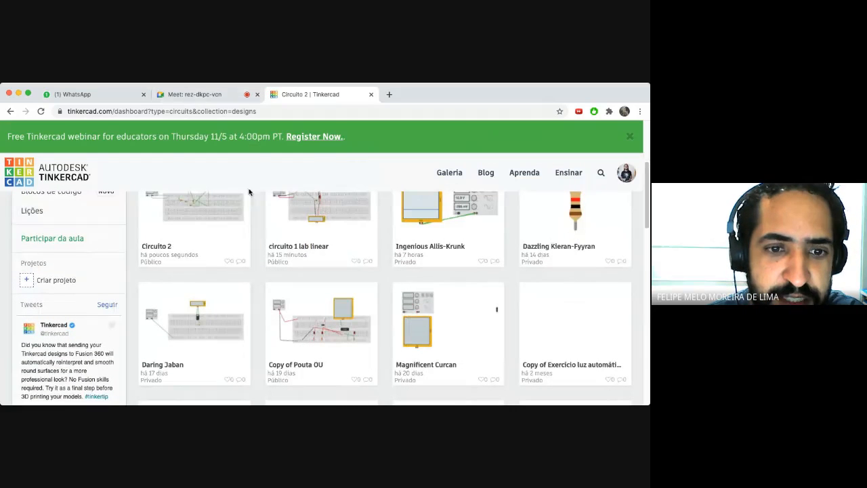
click(197, 96)
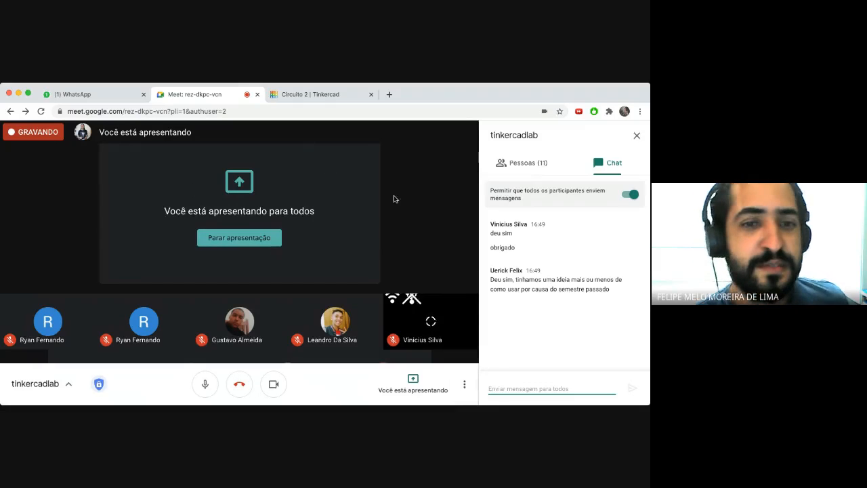
- Choose 'Interromper gravação' from More options to get the stop-recording confirmation
click(465, 387)
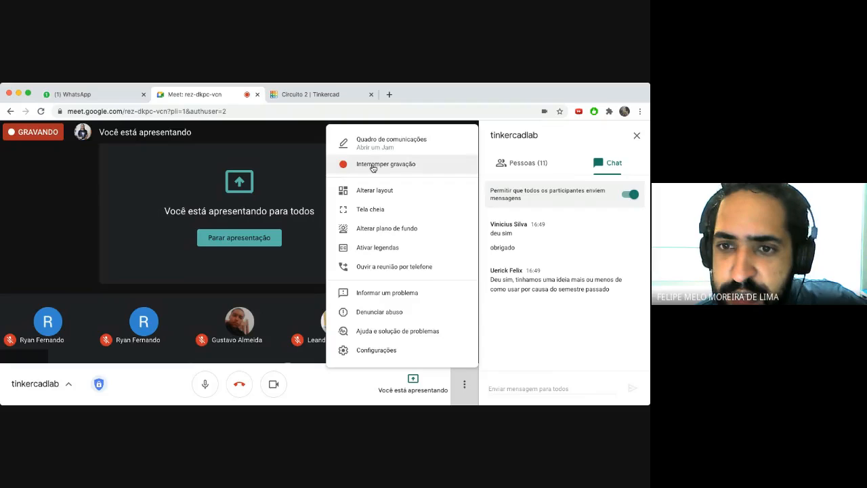
click(372, 167)
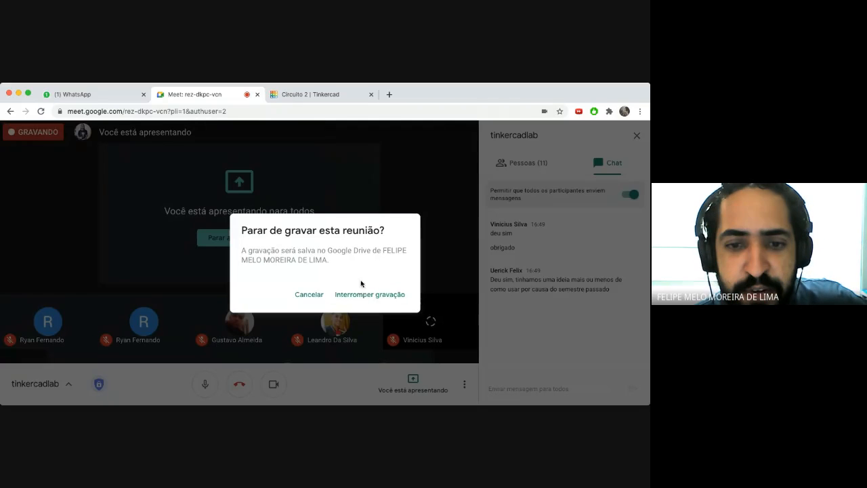